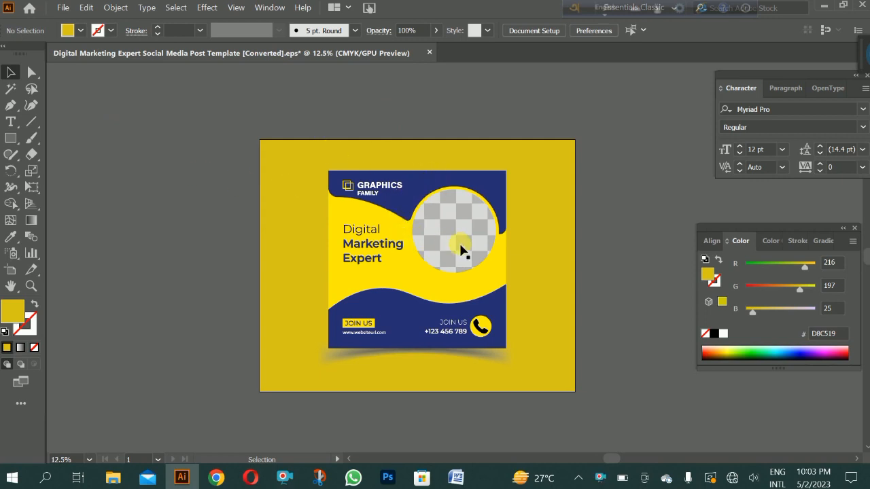
Create a new 1080 x 1080 px document with one artboard.
left_click(64, 9)
left_click(80, 10)
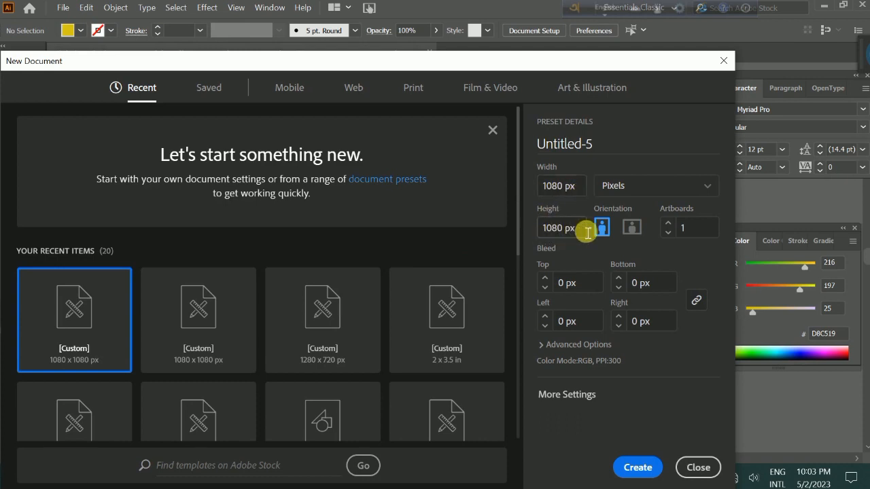
left_click(637, 469)
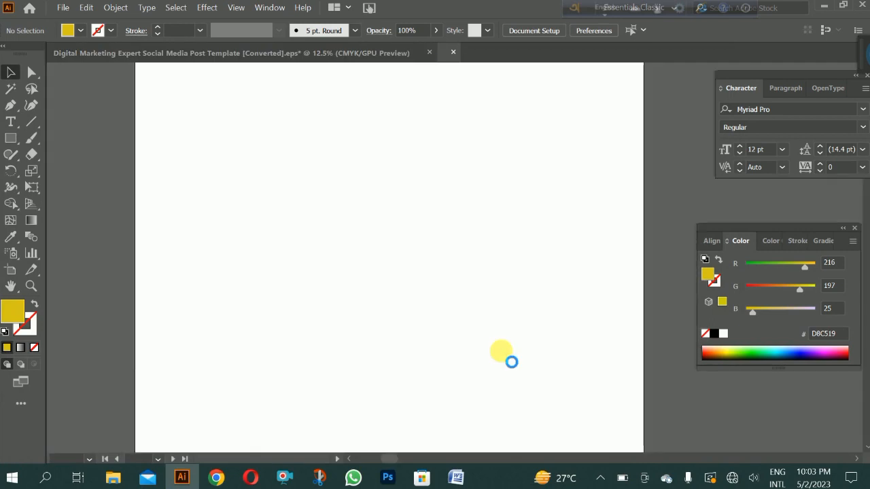
Create a rectangle 1080 px wide and 1080 px high on the artboard.
left_click(11, 138)
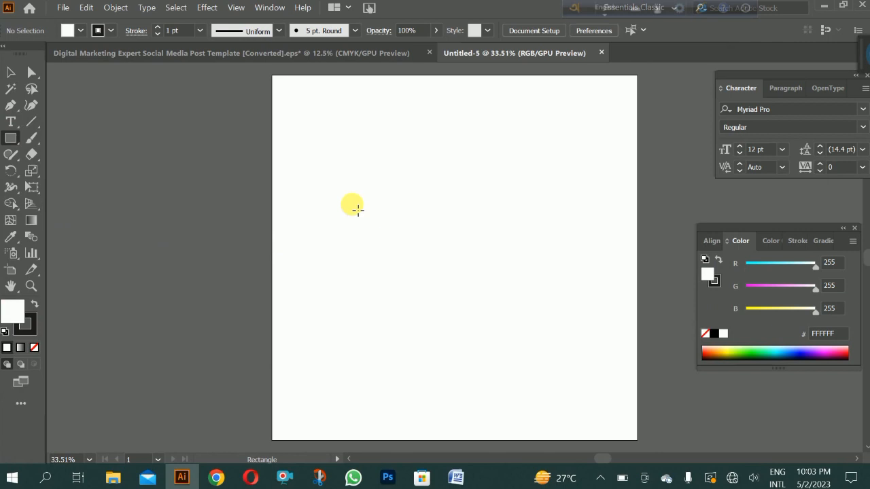
left_click(358, 210)
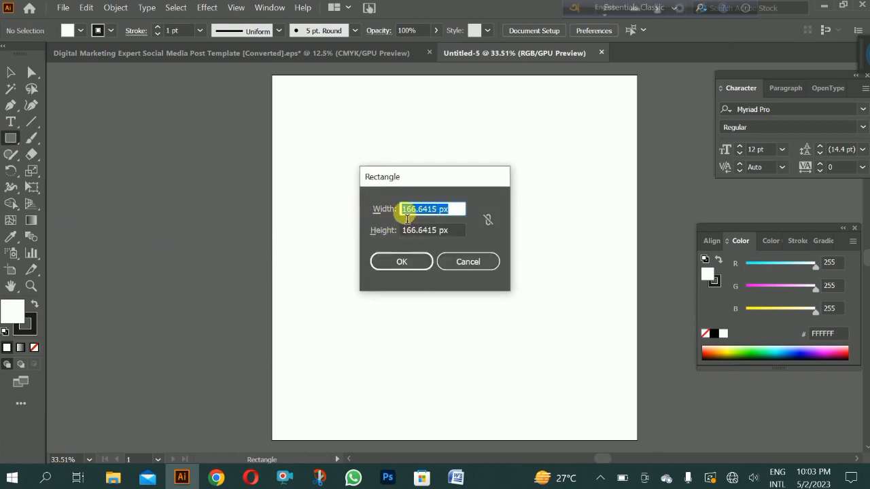
type("1080")
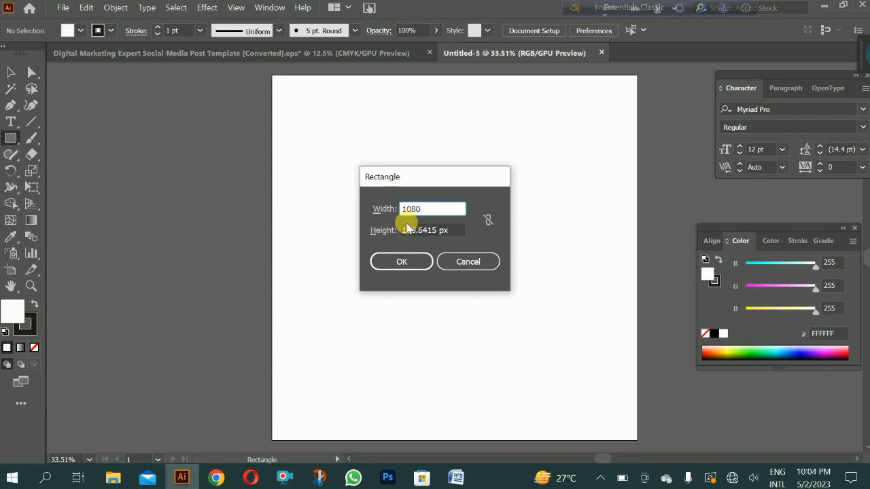
key("Tab")
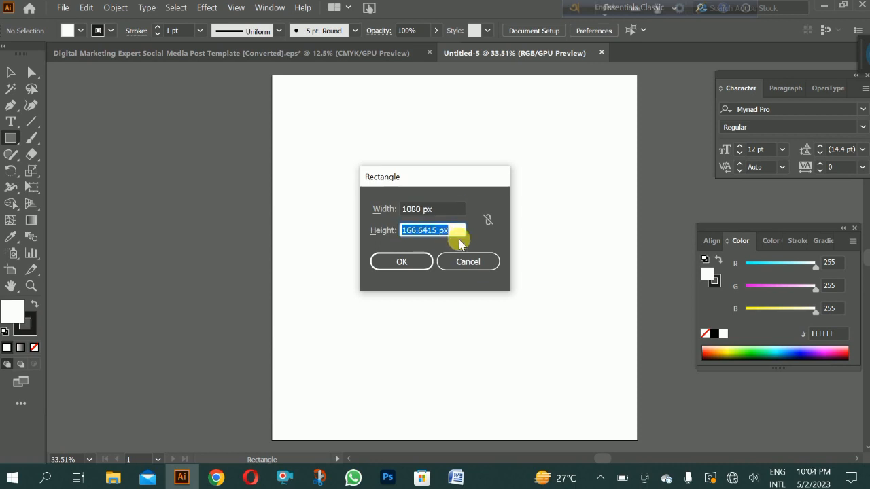
type("1080")
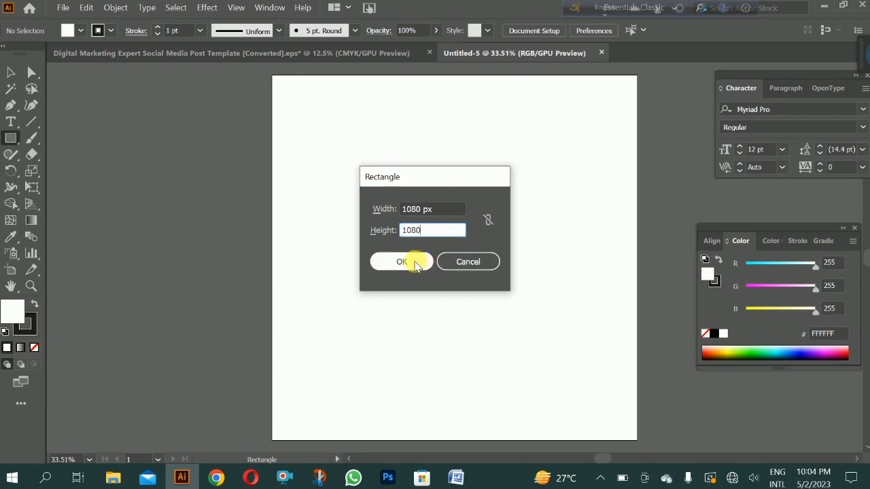
left_click(413, 262)
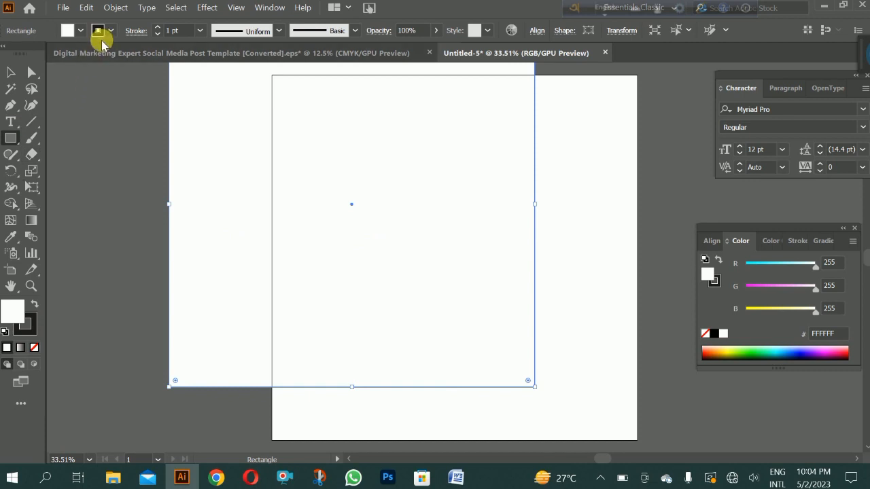
Remove the rectangle's stroke and fill it with the dark blue swatch (312783).
left_click(31, 329)
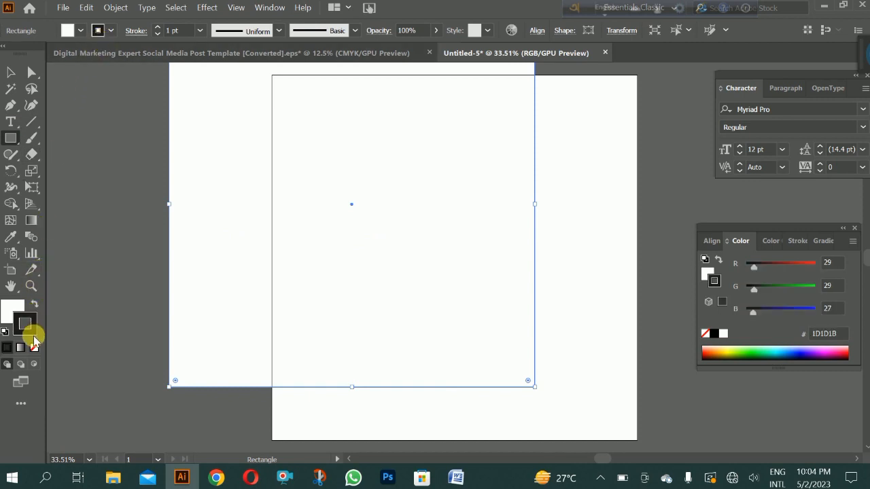
left_click(34, 347)
left_click(11, 307)
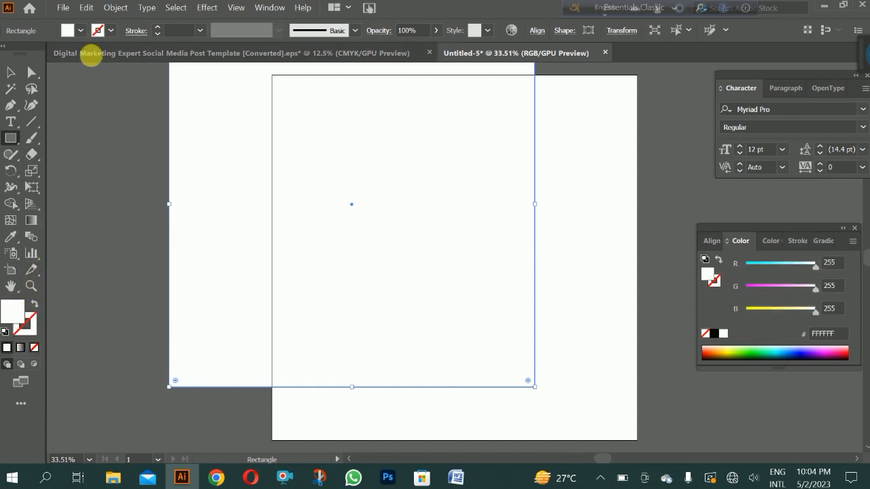
left_click(82, 32)
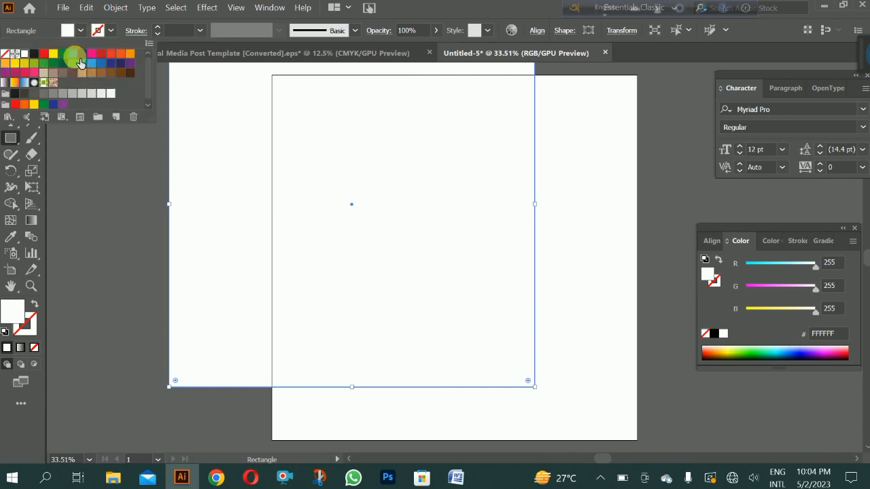
left_click(82, 53)
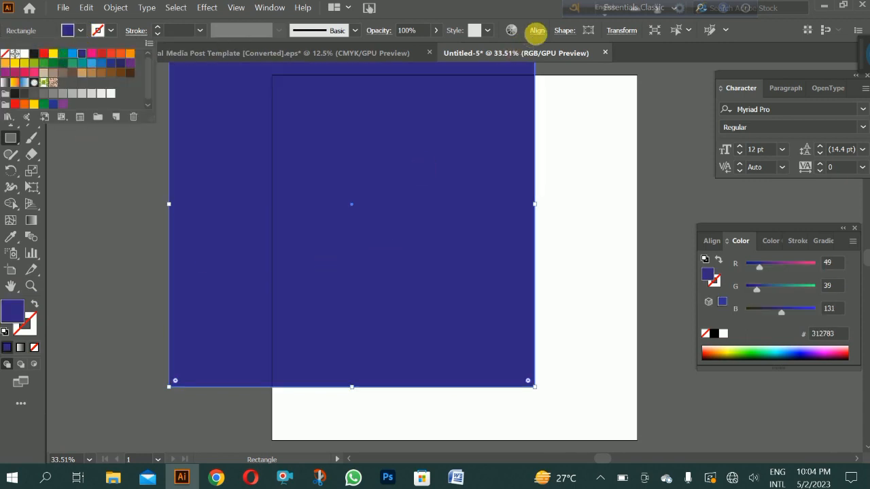
Center the blue rectangle horizontally and vertically on the artboard.
left_click(536, 29)
left_click(537, 30)
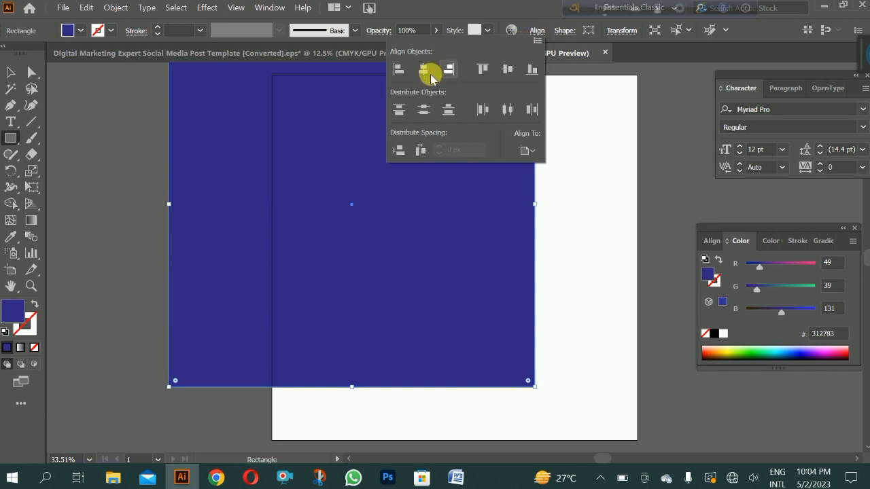
left_click(422, 69)
left_click(507, 69)
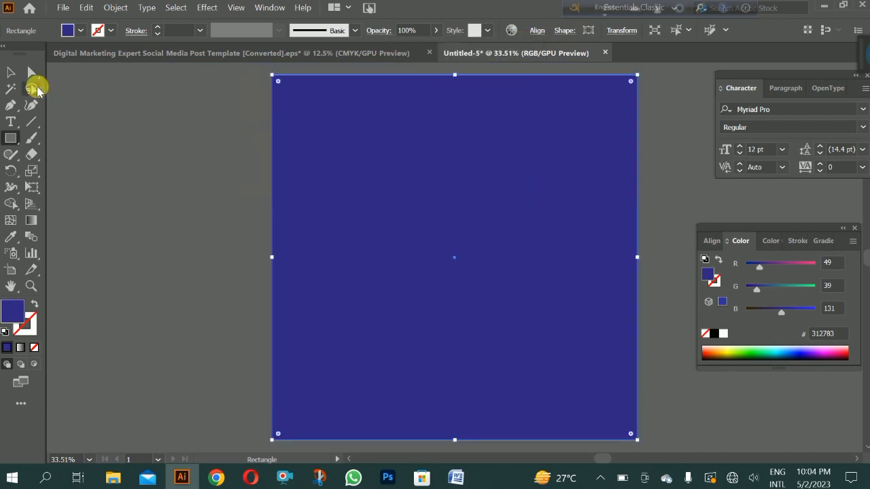
Shorten the blue rectangle from its bottom edge so it covers slightly less than the upper half of the artboard.
left_click(10, 75)
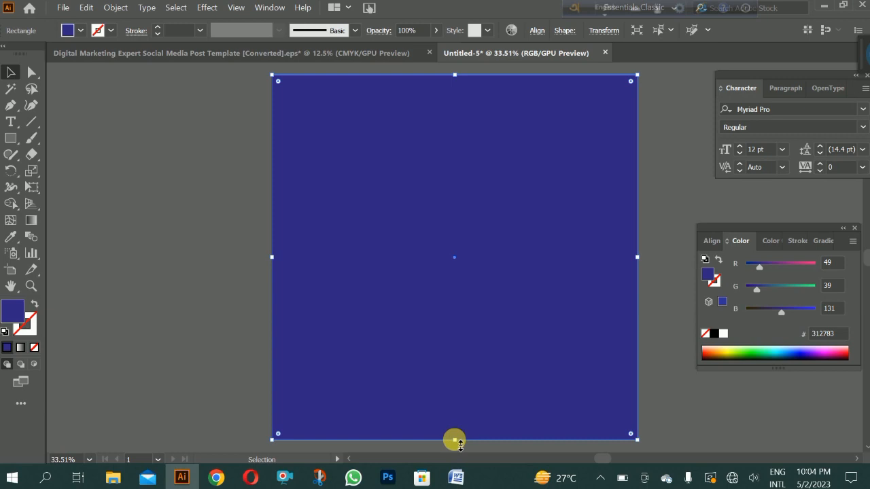
left_click_drag(454, 440, 459, 241)
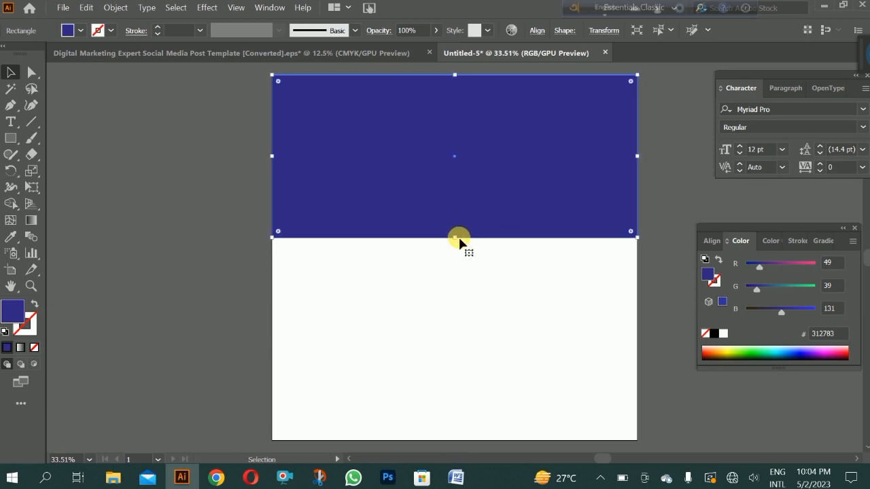
left_click(95, 128)
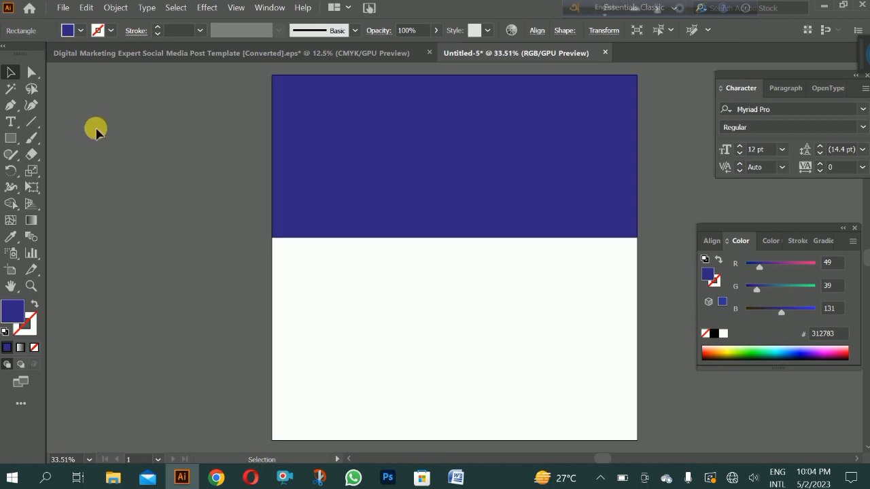
Raise only the rectangle's lower-left anchor point to slant its bottom edge, and round that corner to about 53 px.
left_click_drag(233, 171, 342, 259)
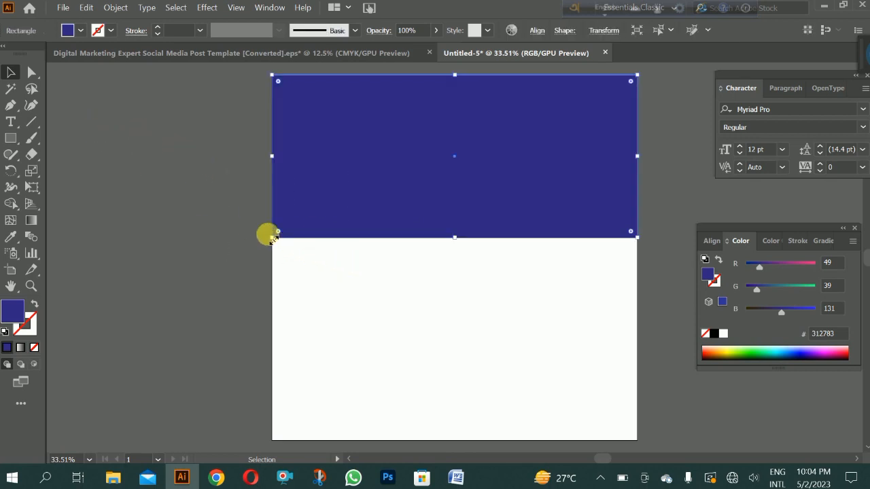
left_click(31, 72)
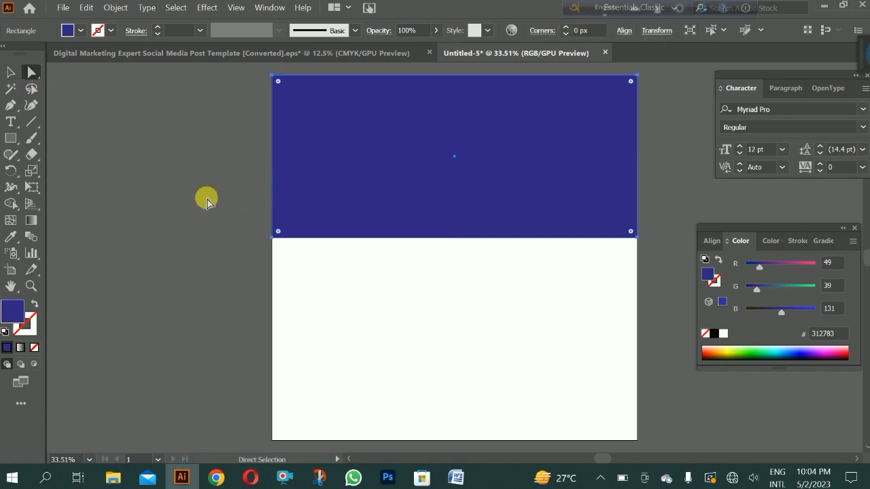
left_click_drag(273, 238, 274, 211)
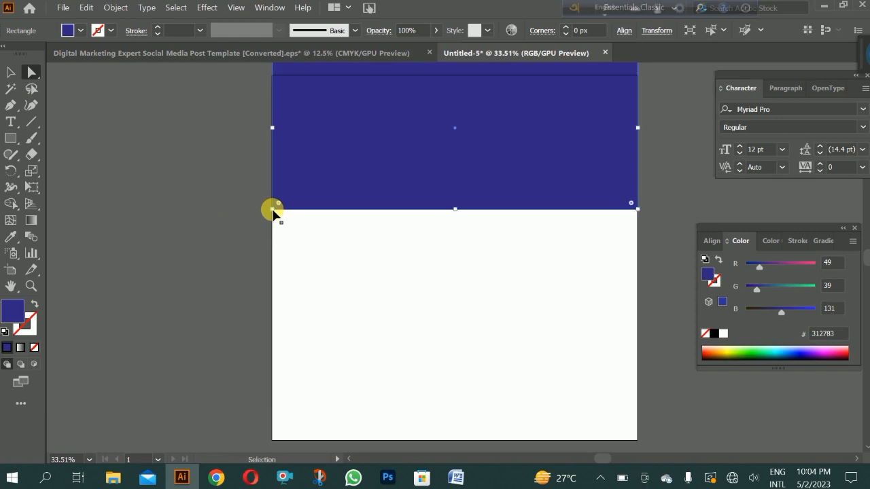
key("ctrl+z")
left_click(272, 238)
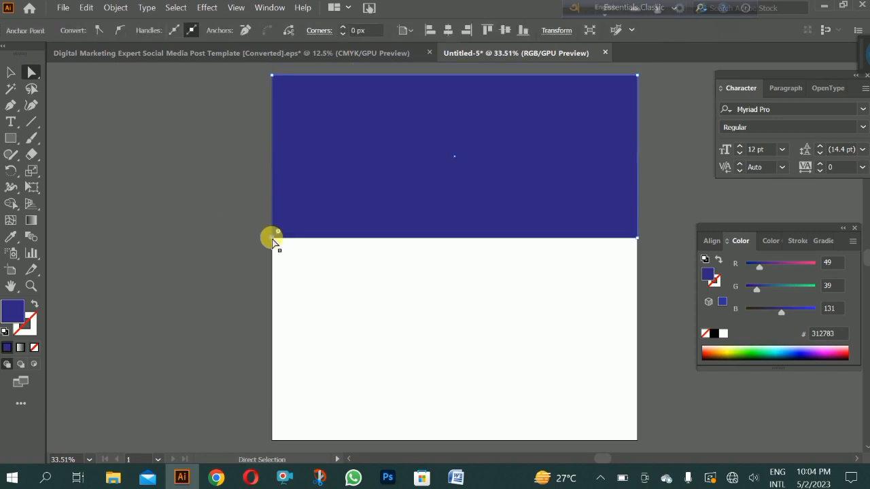
left_click_drag(272, 240, 291, 140)
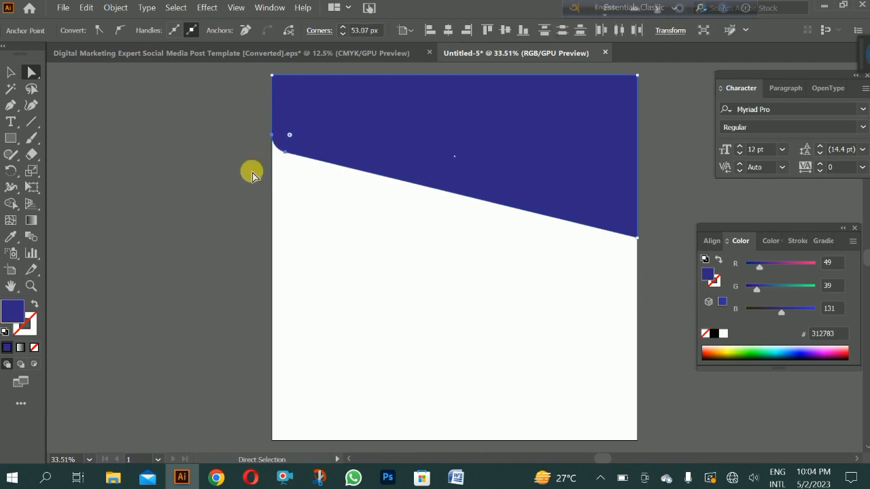
left_click(415, 243)
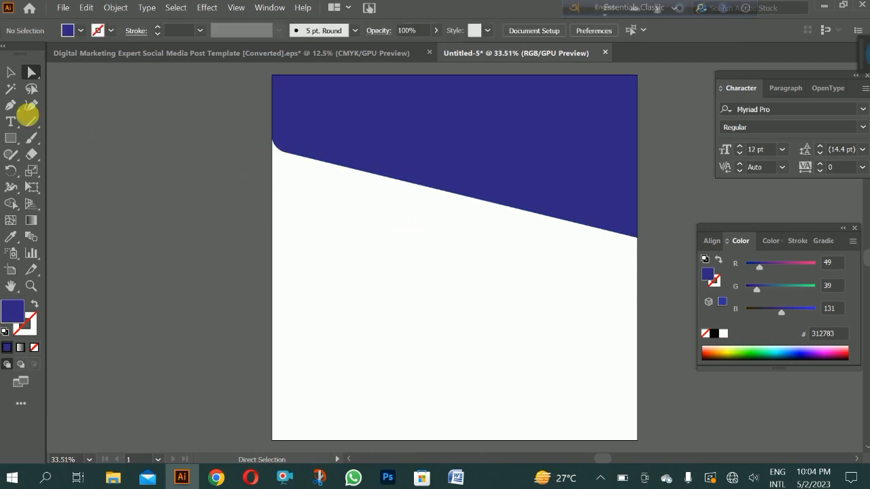
Draw a circle with the Ellipse tool over the right part of the slanted edge and shift it slightly down.
left_click(12, 140)
left_click_drag(14, 144, 47, 171)
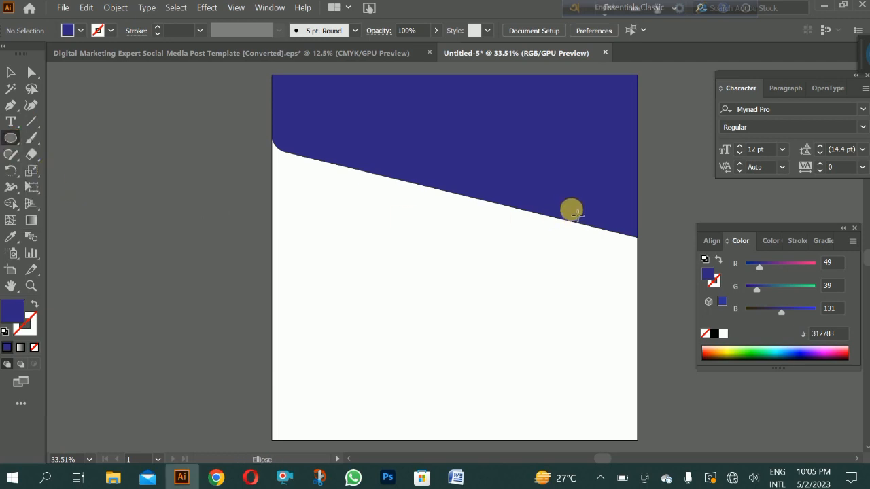
left_click_drag(536, 184, 575, 265)
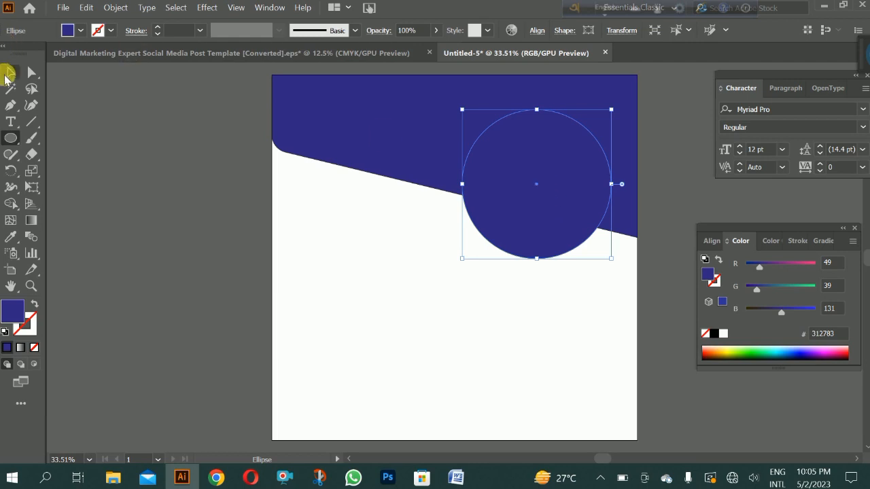
left_click(10, 72)
left_click_drag(546, 202, 486, 236)
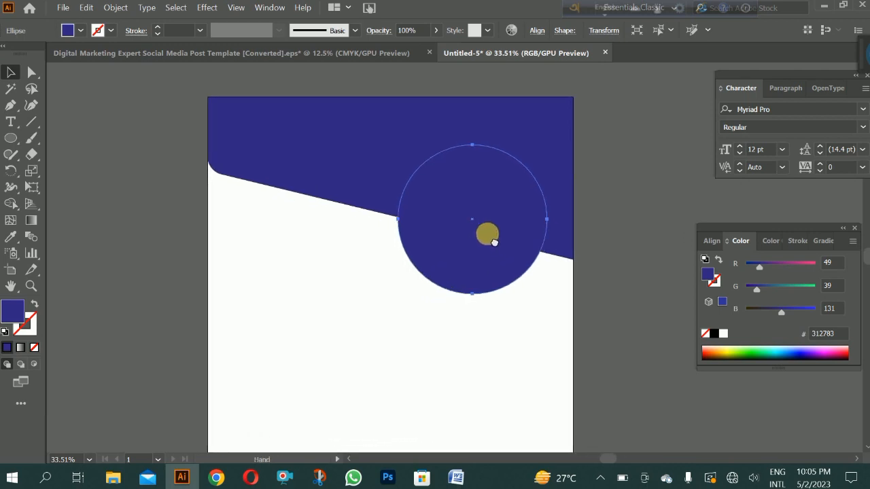
Cut the circle's whole area out of the blue shape with the Shape Builder tool.
left_click(116, 100)
left_click_drag(237, 116, 587, 285)
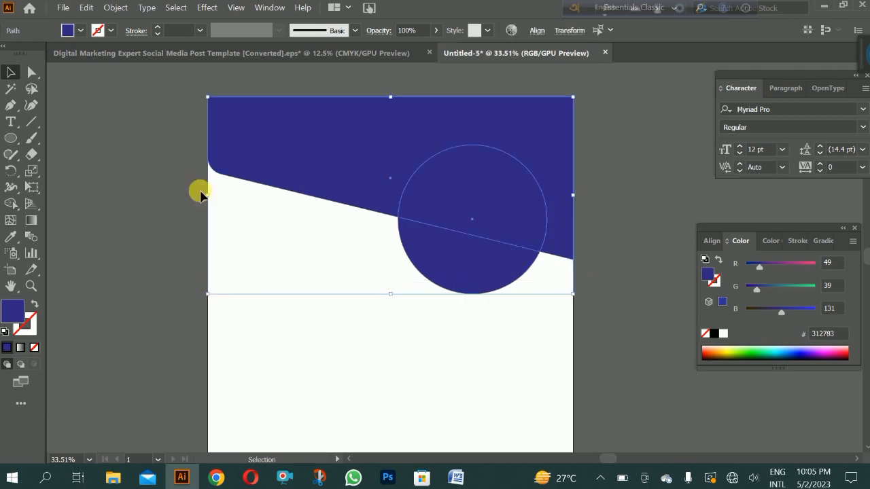
left_click(10, 203)
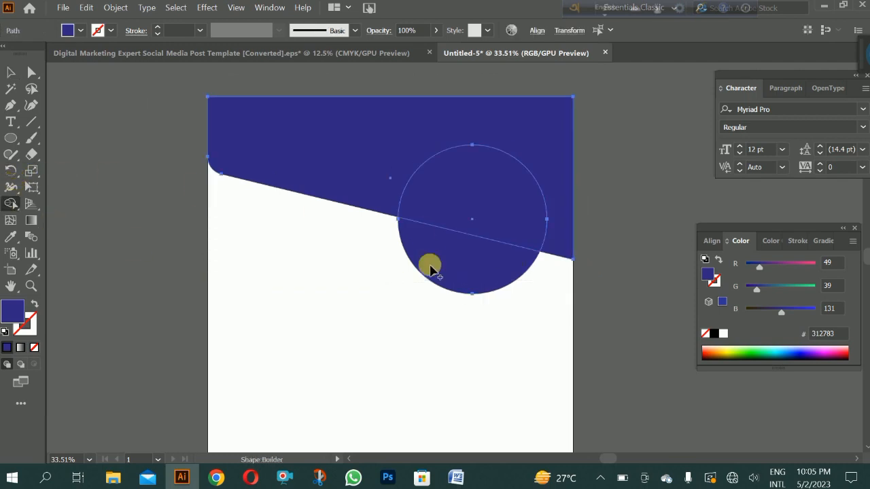
mouse_move(451, 261)
left_mouse_down()
mouse_move(463, 186)
mouse_move(502, 236)
mouse_move(492, 263)
left_mouse_up()
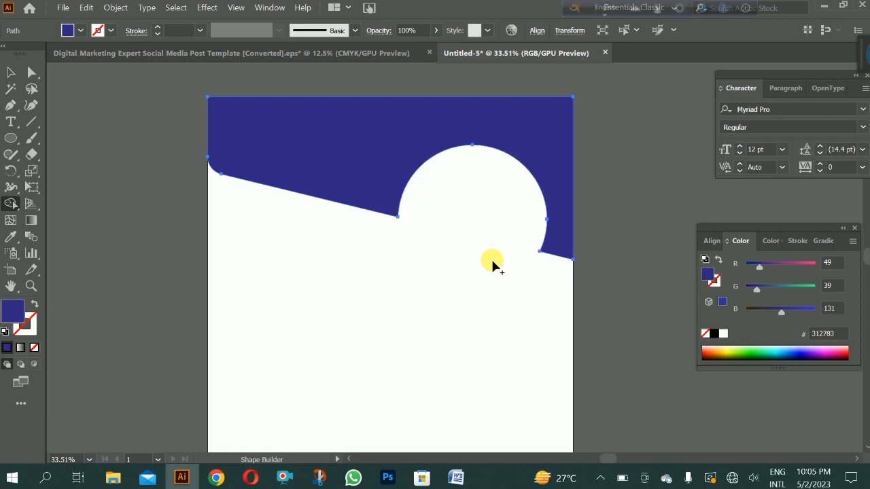
Round the corner where the slanted edge meets the left side of the circular cutout to about 39 px.
double_click(29, 71)
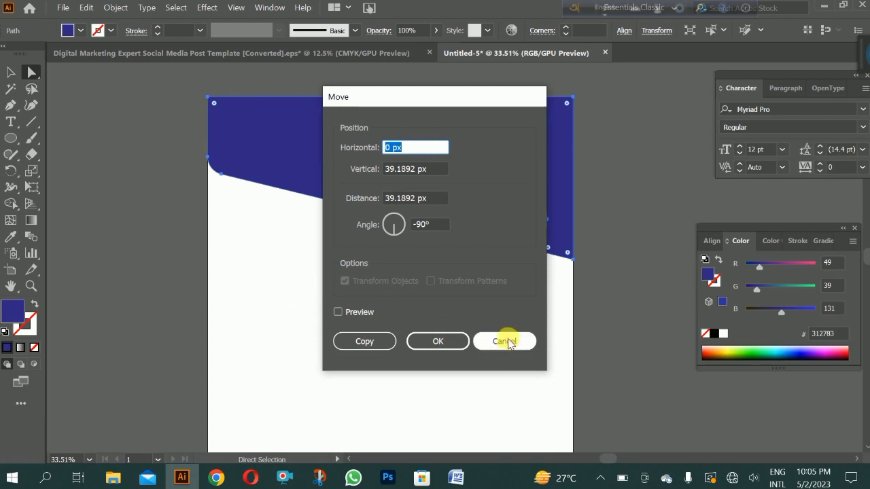
left_click(506, 341)
key("ctrl+shift+a")
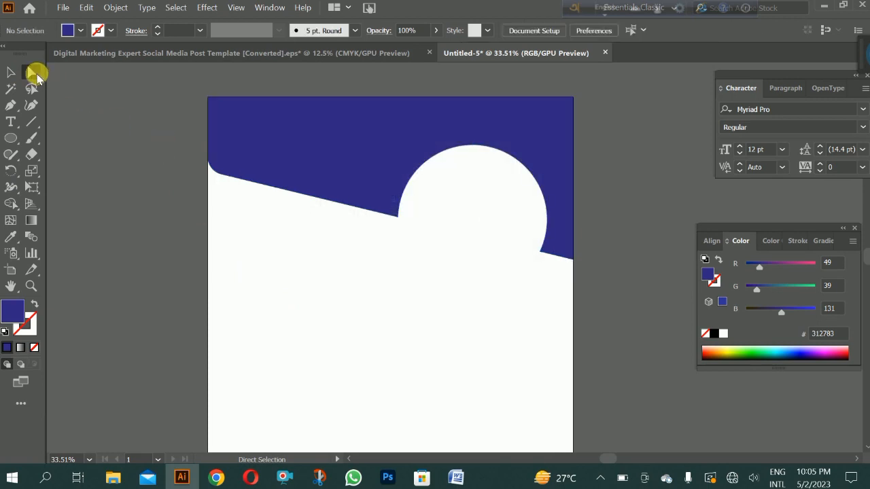
left_click(385, 214)
left_click_drag(393, 214, 387, 205)
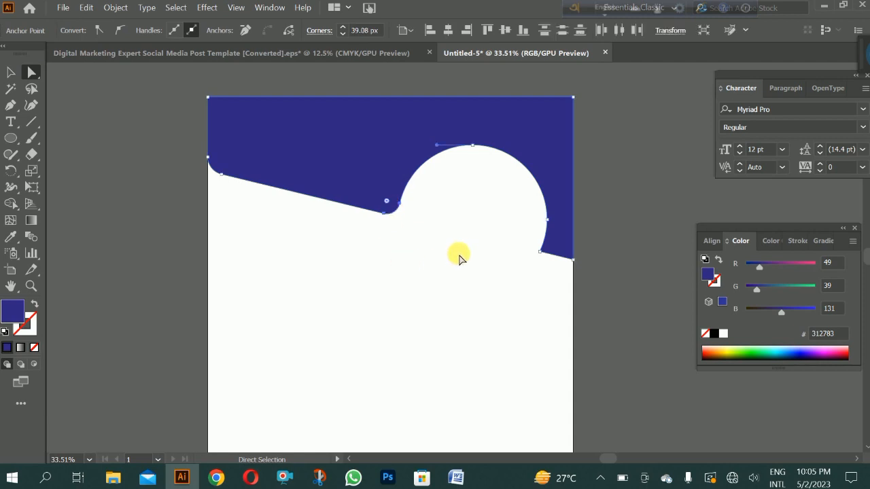
Round the corner where the circular cutout's right side meets the slanted edge to about 32 px.
left_click(533, 247)
left_click(543, 251)
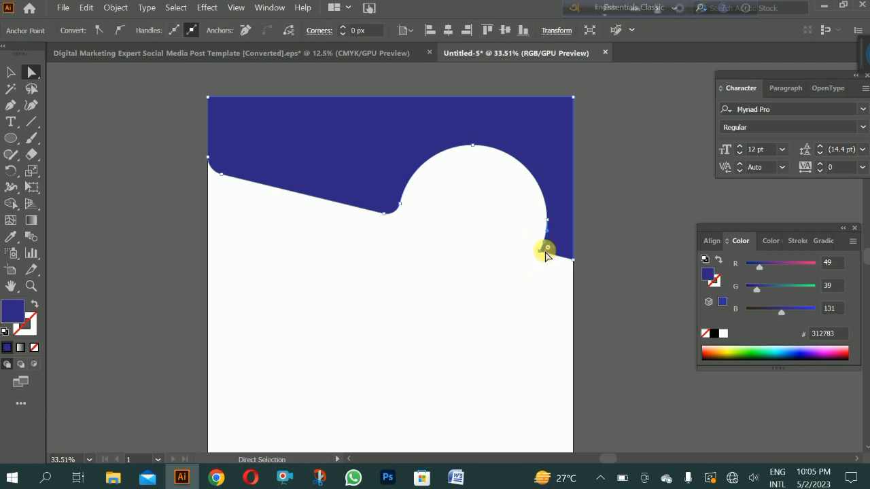
left_click_drag(548, 251, 556, 249)
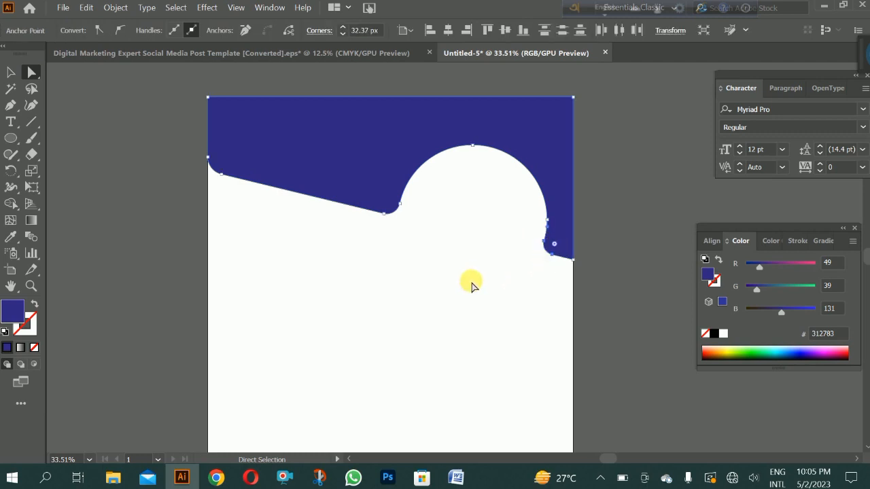
left_click(624, 202)
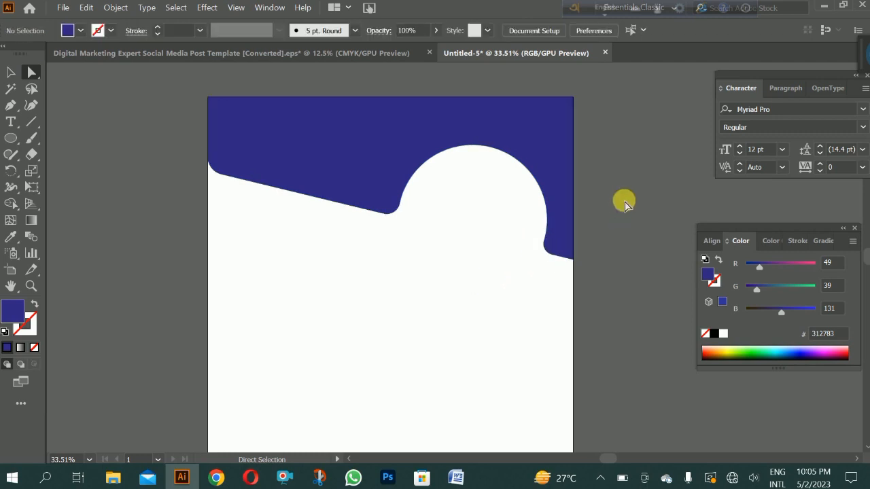
Examine the checkered circular placeholder in the reference template document and return to the new document.
left_click(261, 53)
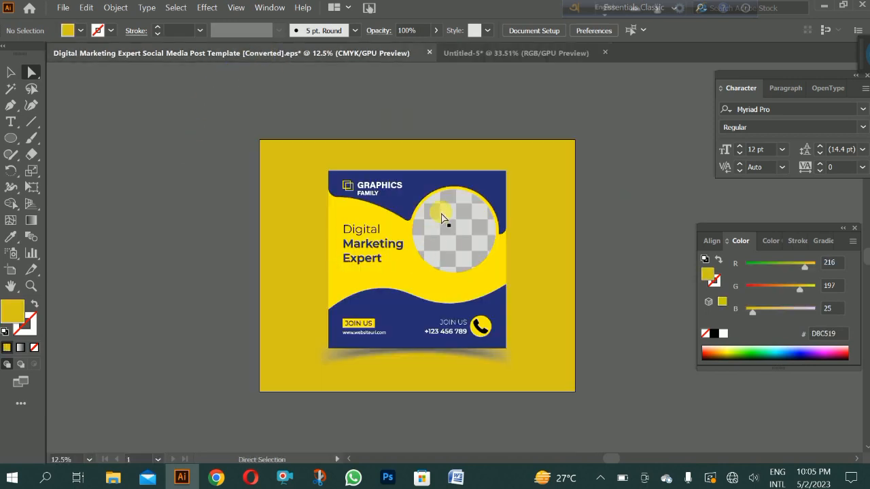
left_click(443, 208)
left_click(488, 220)
left_click(281, 100)
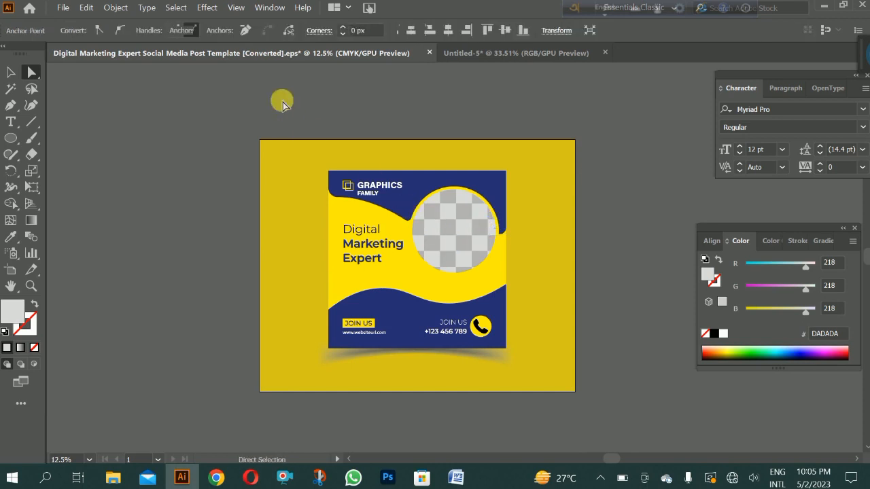
left_click(479, 53)
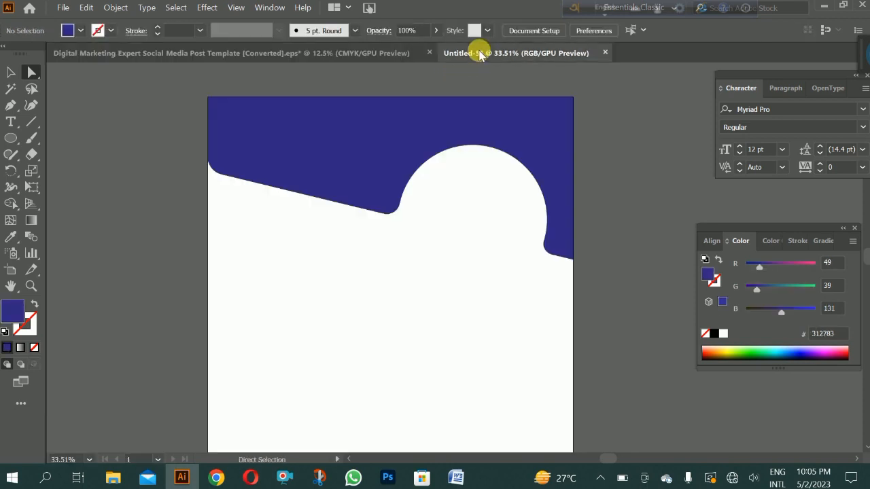
Draw a small square in the empty space above the artboard and fill it with the beige C=25 M=25 Y=40 K=0 swatch.
scroll(292, 202, "up", 4)
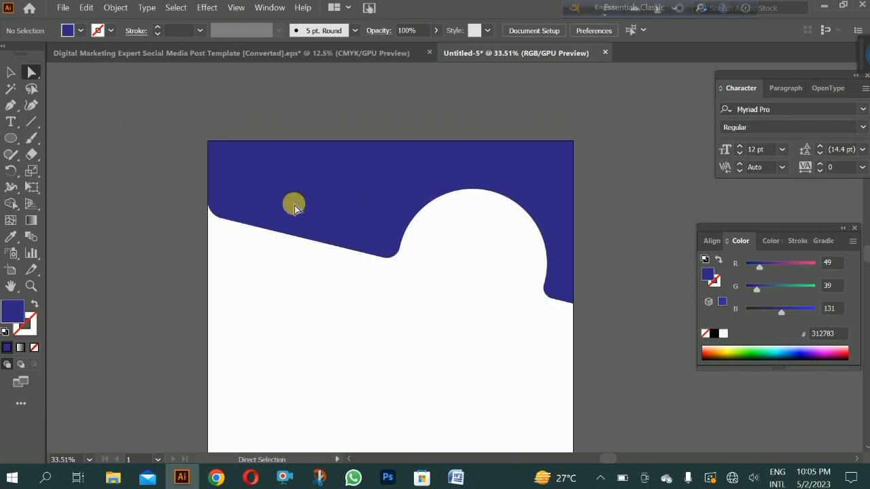
scroll(294, 207, "up", 1)
left_click(12, 138)
left_click(49, 139)
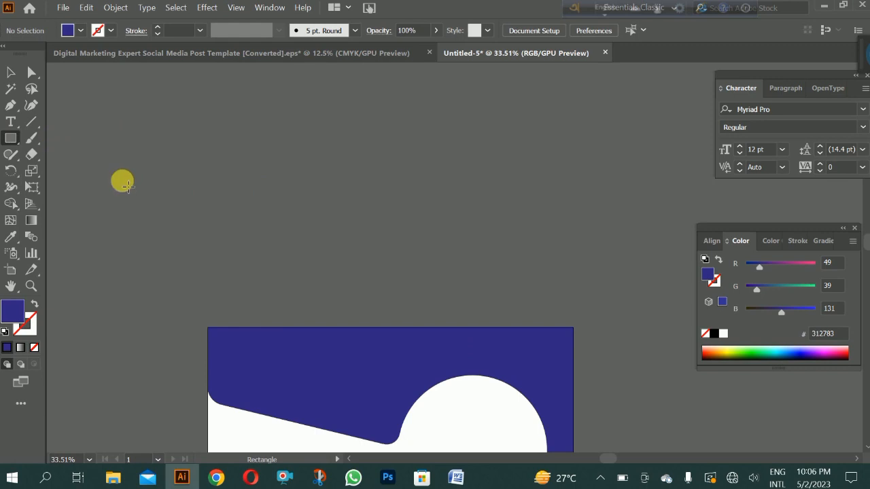
left_click_drag(192, 185, 209, 201)
left_click(80, 32)
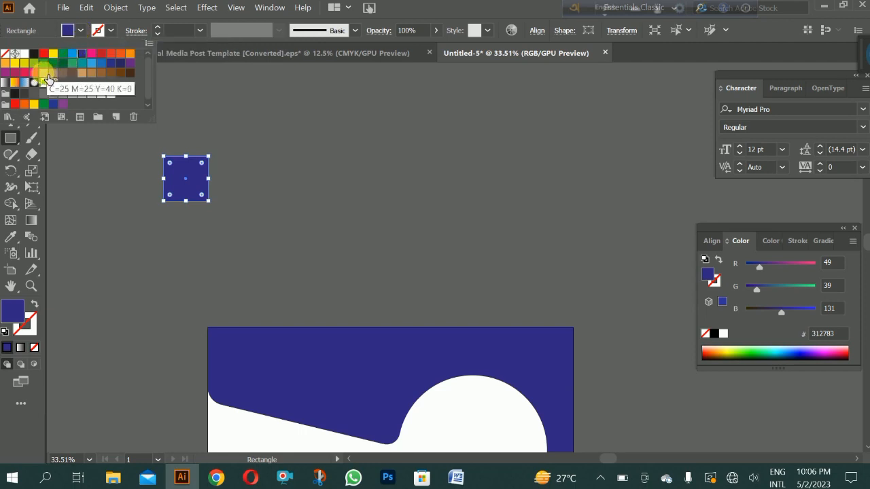
left_click(47, 73)
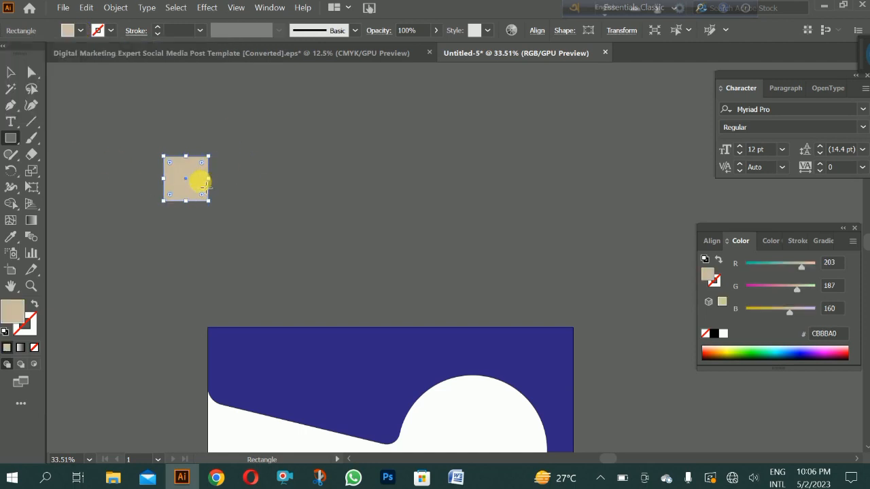
Duplicate the beige square flush against its right side and fill the copy with the brown A48A7B swatch.
left_click(10, 72)
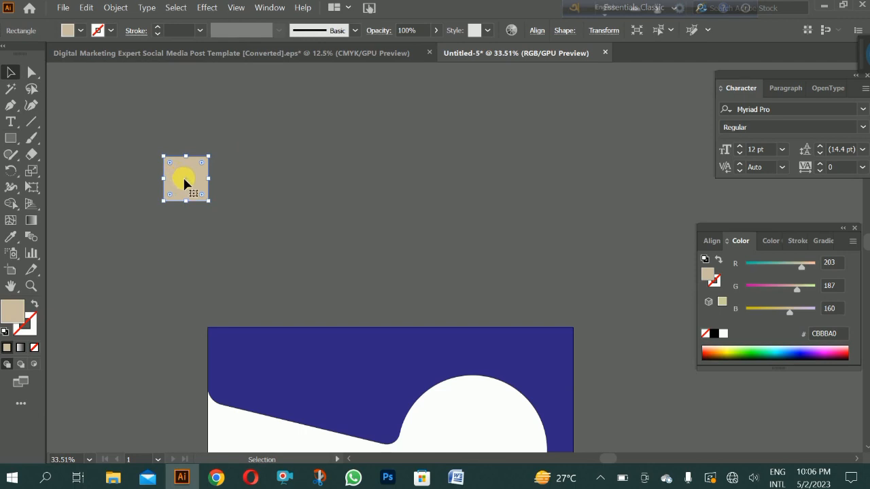
left_click_drag(191, 187, 233, 185)
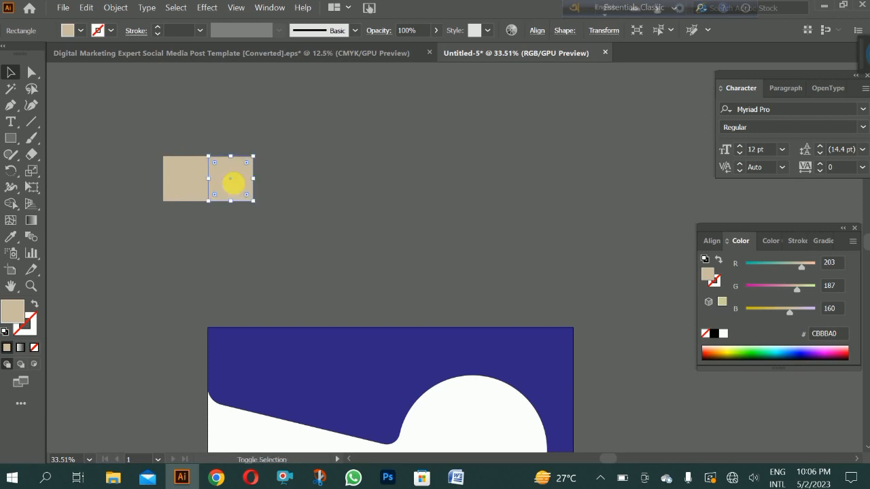
left_click(80, 31)
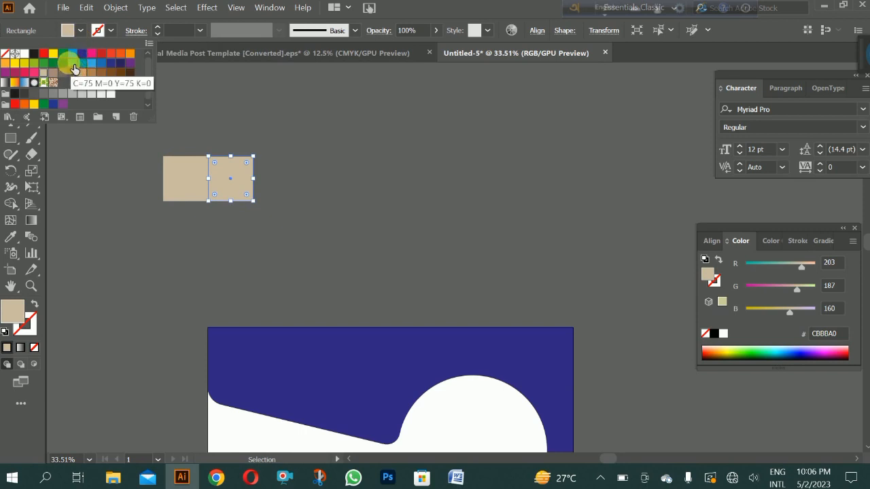
left_click(54, 73)
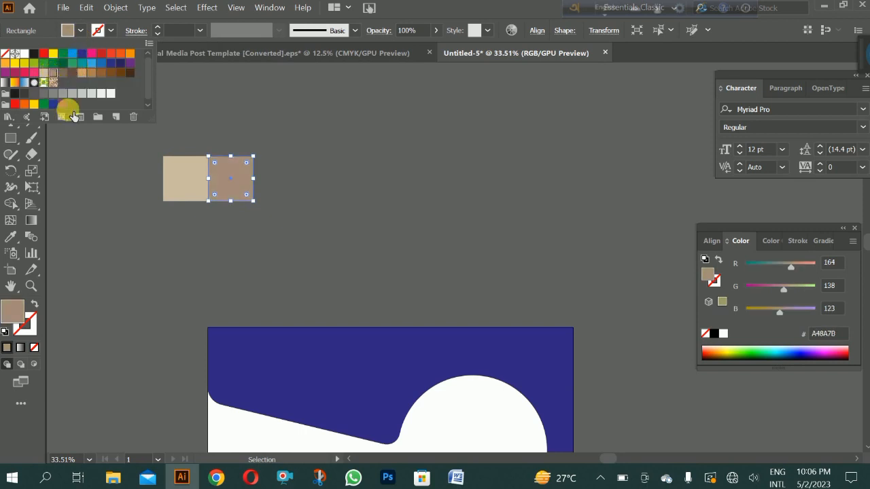
left_click(196, 124)
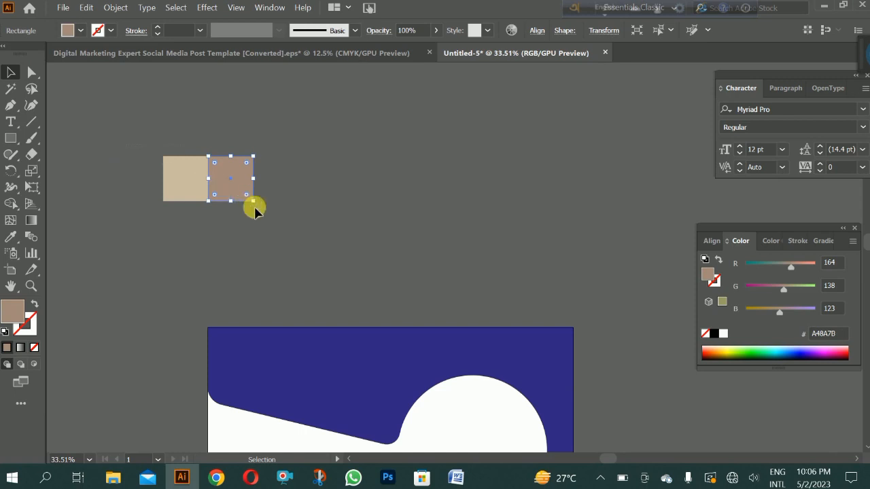
Group the beige and brown squares into one pair.
key("ctrl+a")
right_click(229, 178)
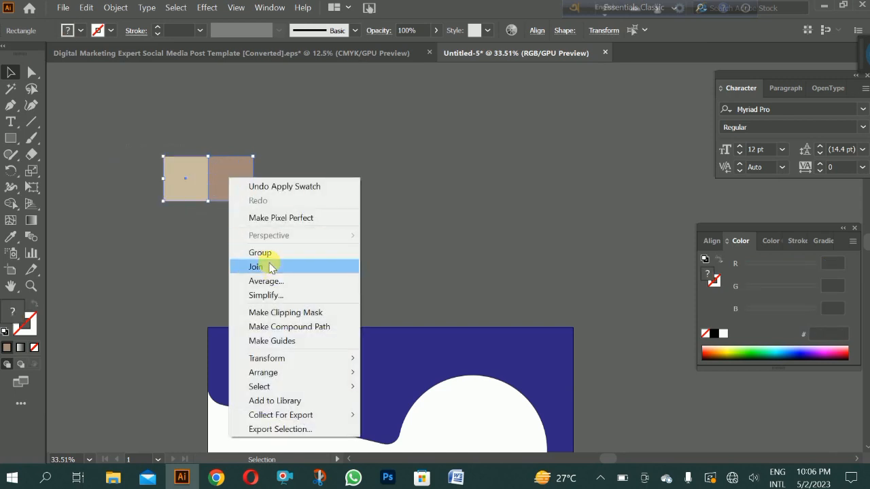
left_click(268, 253)
left_click(340, 201)
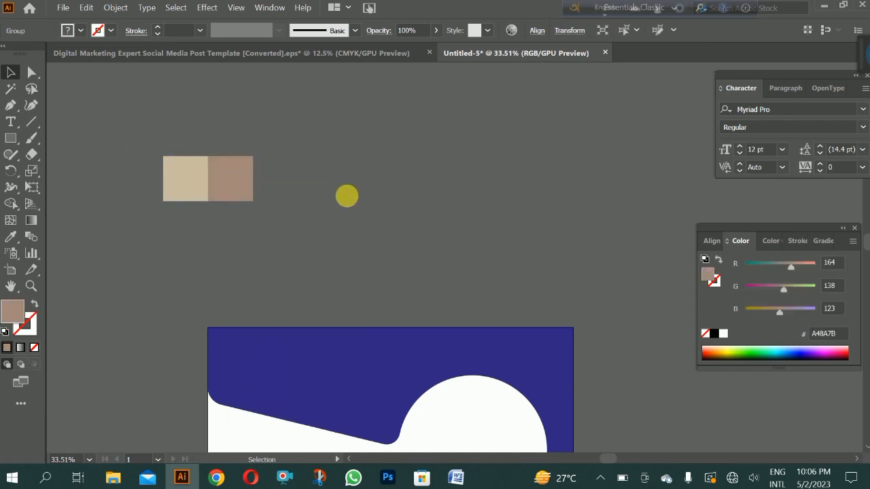
Copy the grouped pair flush to its right and repeat the copy until the row holds twelve alternating squares.
left_click(192, 179)
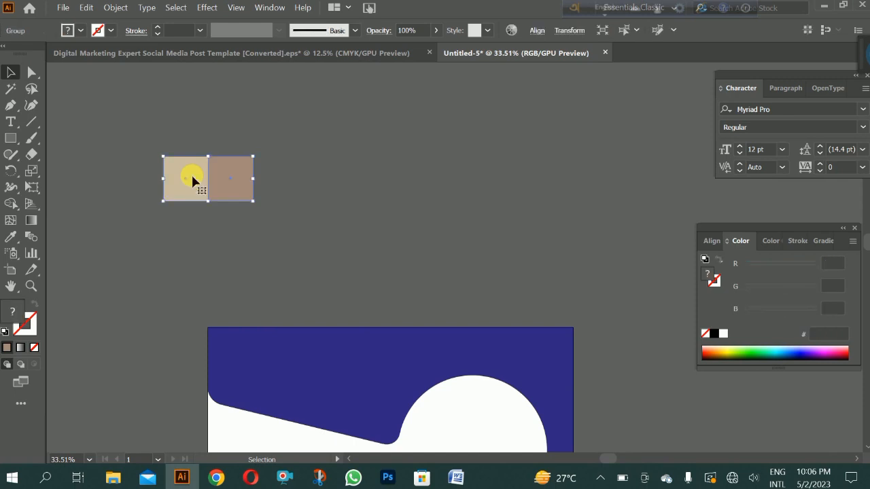
left_click_drag(192, 179, 282, 183)
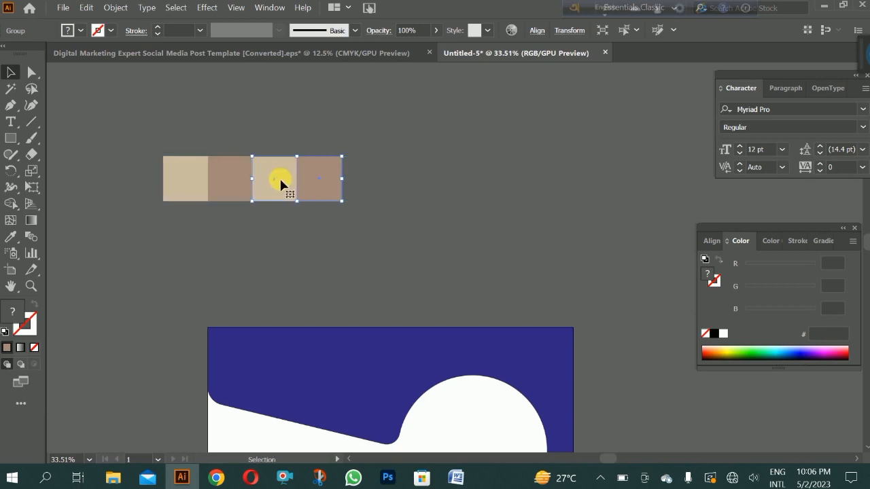
key("ctrl+d")
key("ctrl+d")
key("ctrl+d")
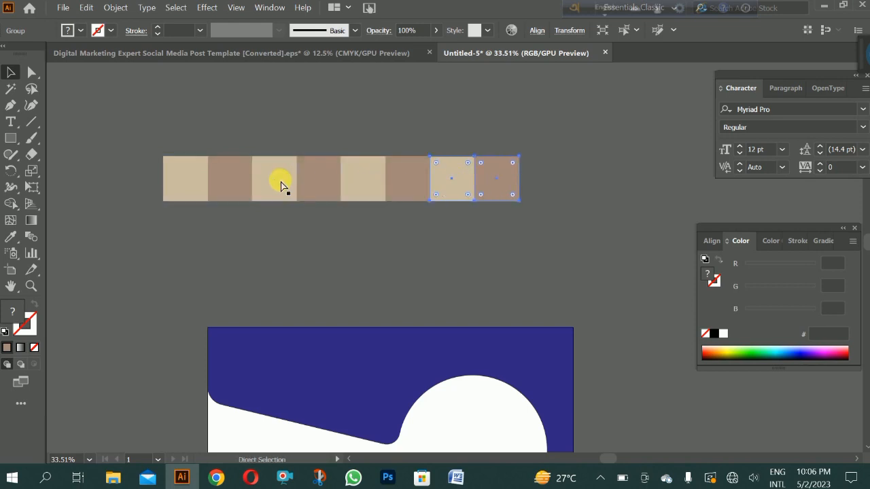
key("ctrl+d")
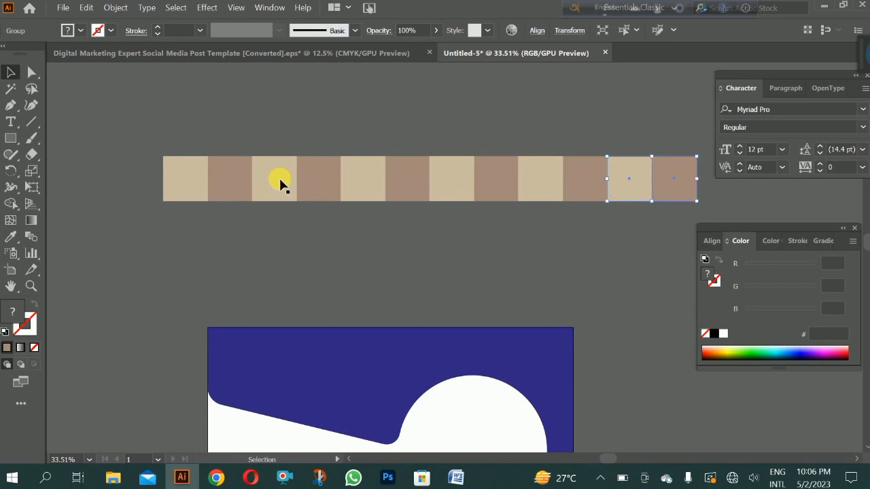
Select all the square pairs in the row and group them into one object.
left_click(214, 139)
scroll(225, 144, "down", 1)
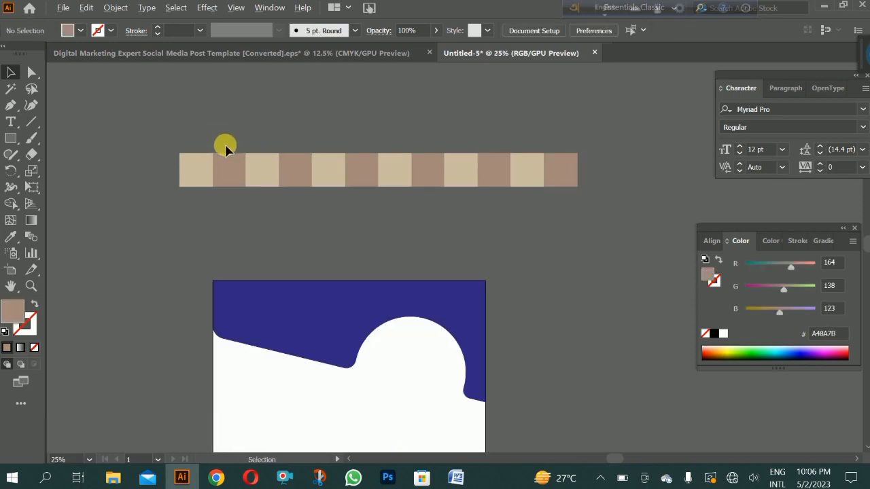
key("ctrl+a")
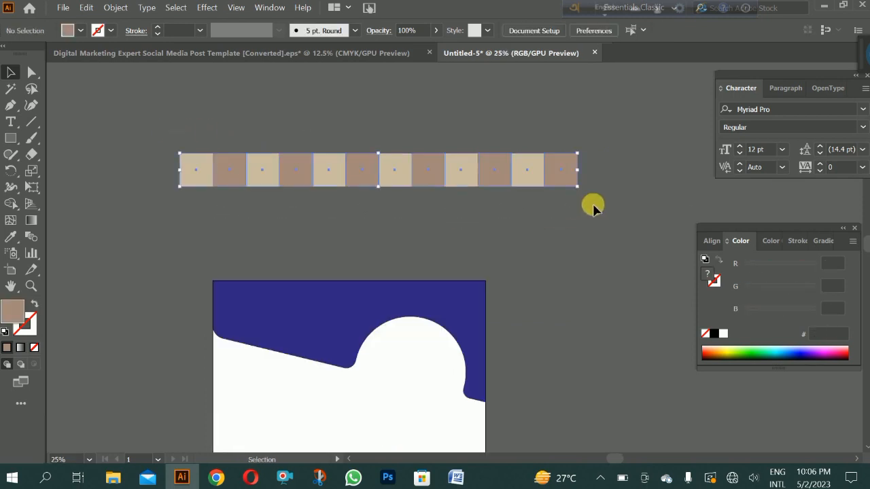
right_click(487, 164)
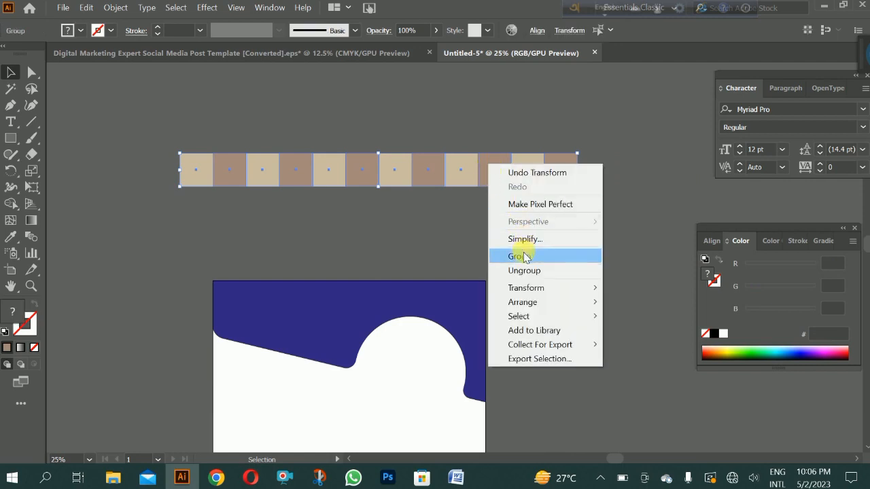
left_click(521, 254)
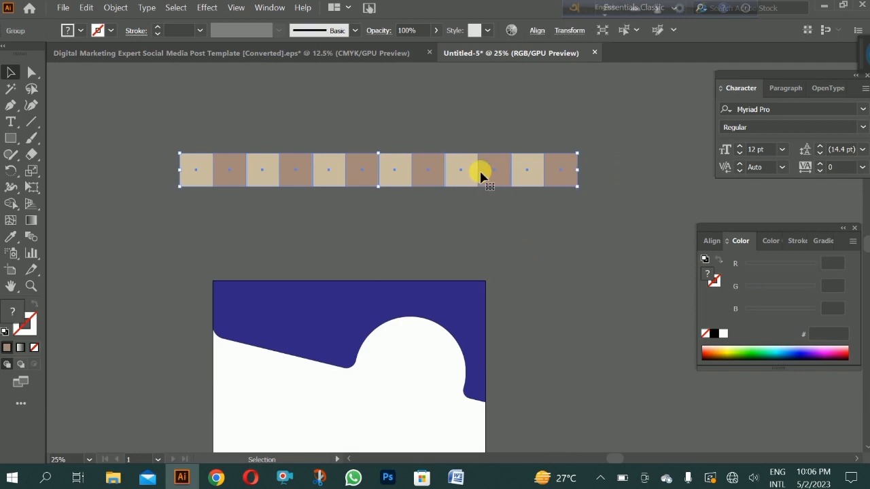
Copy the grouped row directly beneath itself, offset one square to the right so the colours alternate.
left_click_drag(481, 176, 513, 208)
scroll(435, 202, "up", 1)
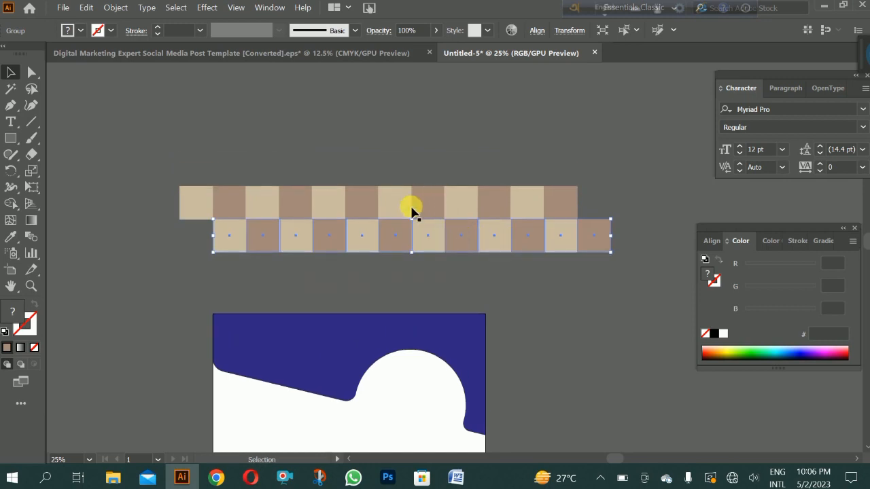
scroll(408, 202, "down", 1)
Nudge the lower row in small increments so its squares line up with the edges of the squares above.
scroll(310, 189, "up", 3)
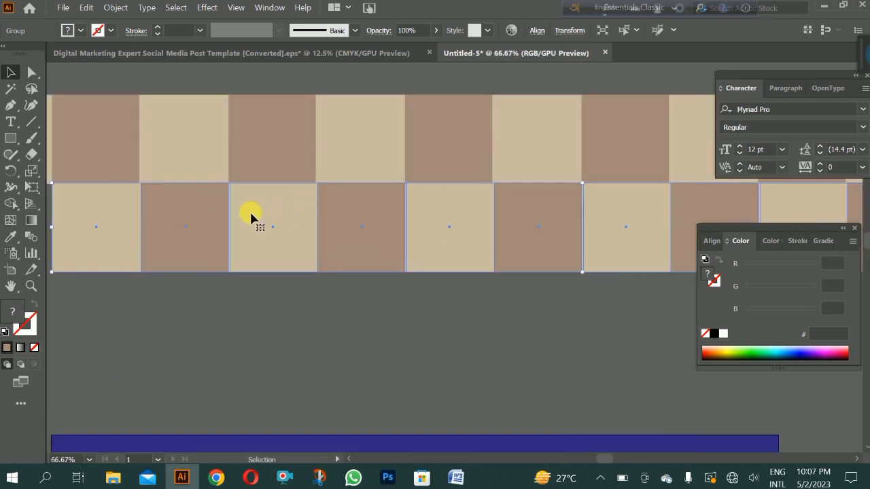
scroll(244, 216, "down", 1)
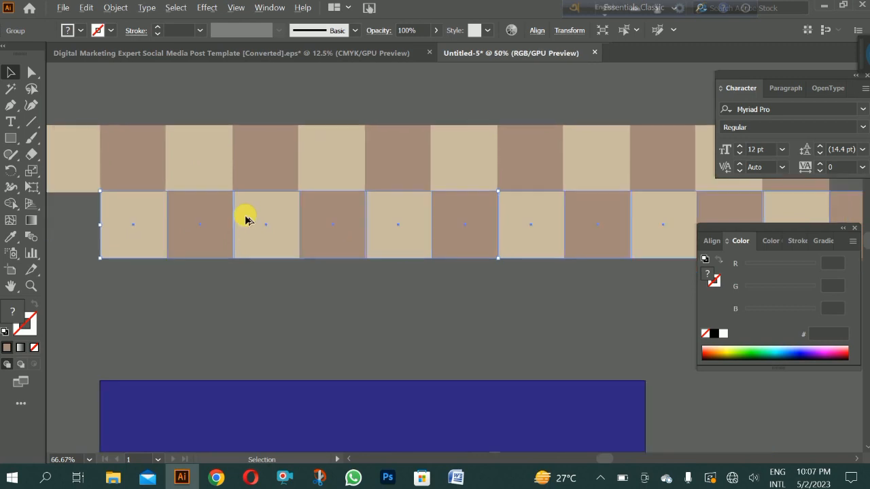
scroll(246, 219, "up", 2)
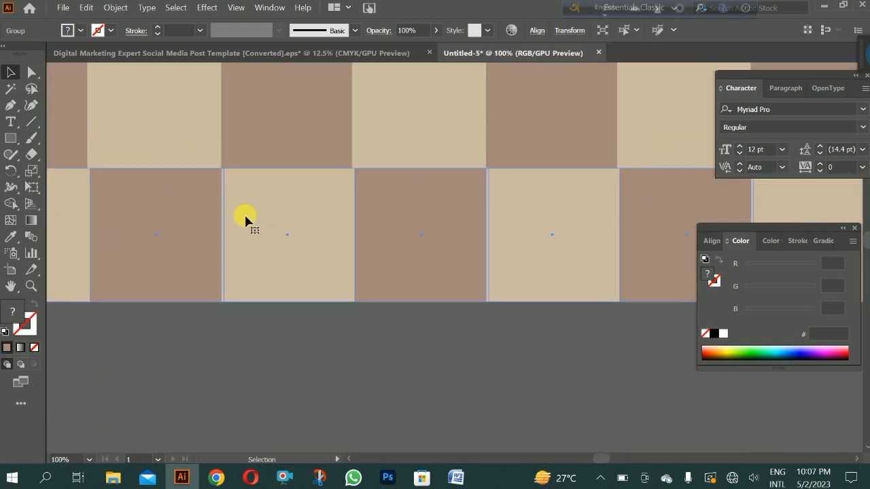
key("Right")
key("Right")
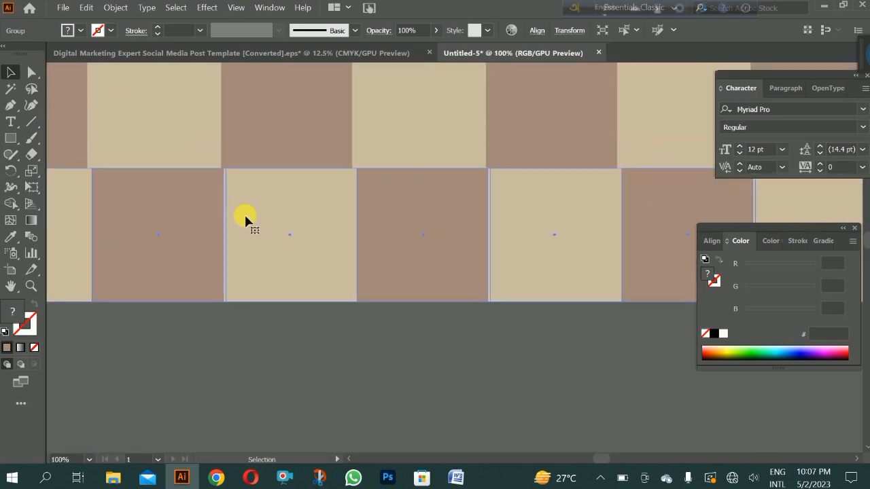
key("Left")
key("Left")
key("Left")
key("Left")
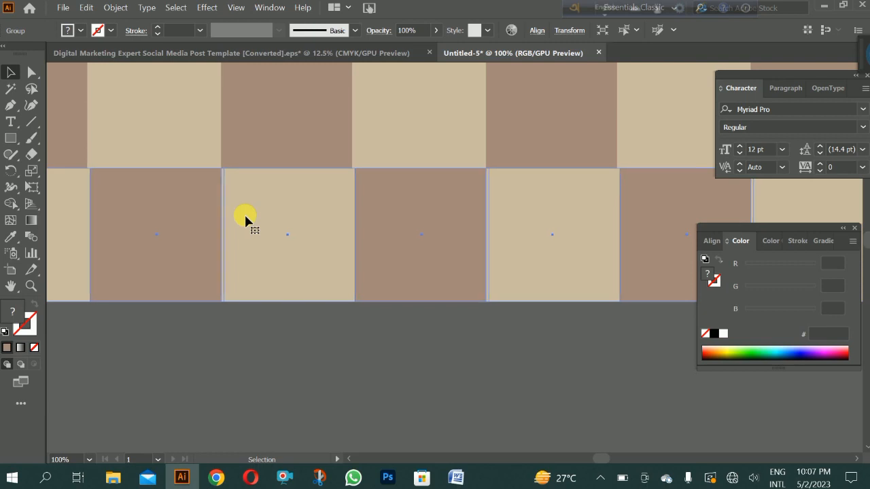
key("Left")
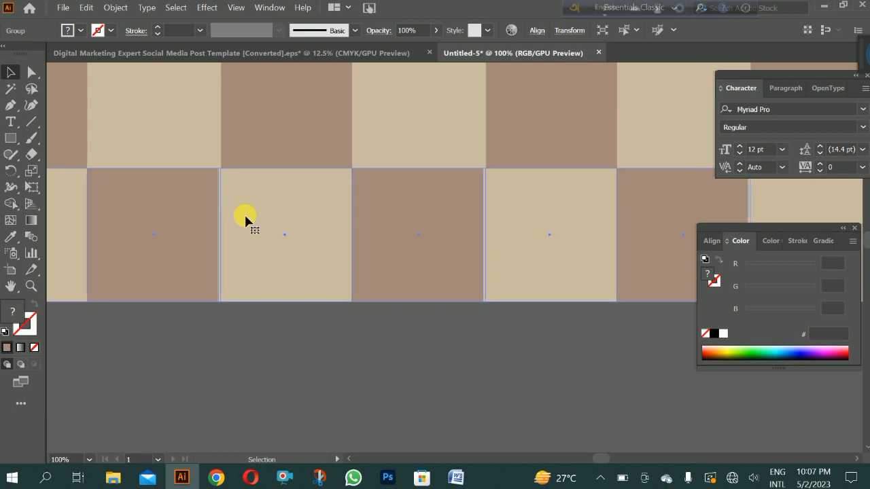
key("Down")
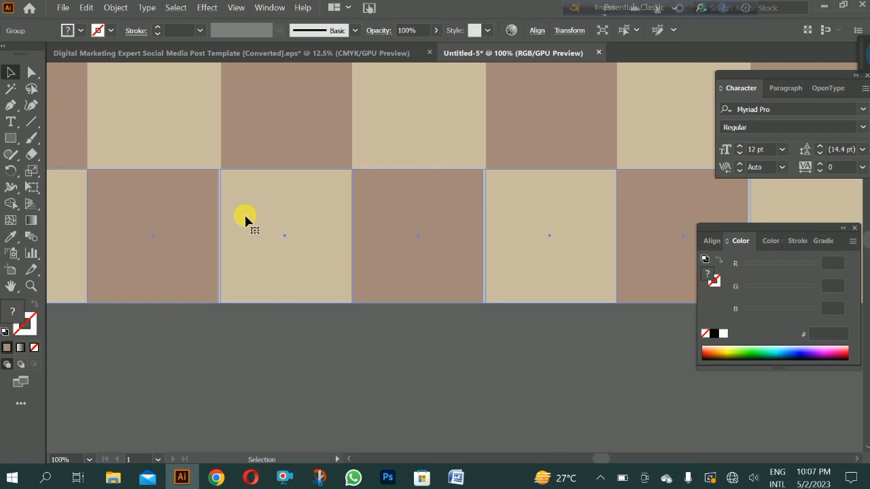
key("Right")
key("Right")
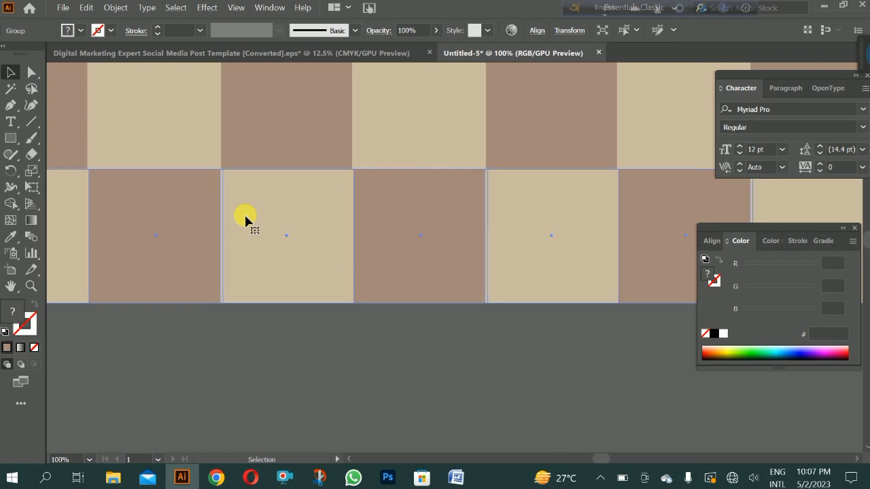
key("Left")
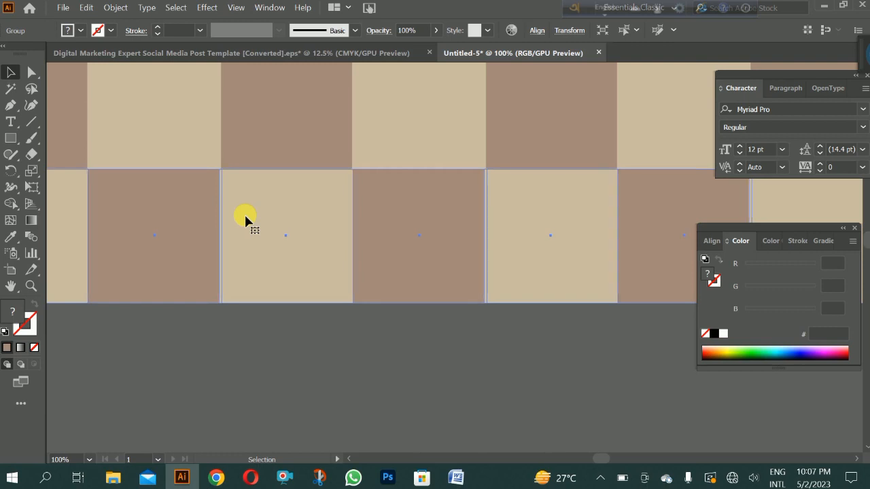
scroll(246, 219, "down", 4)
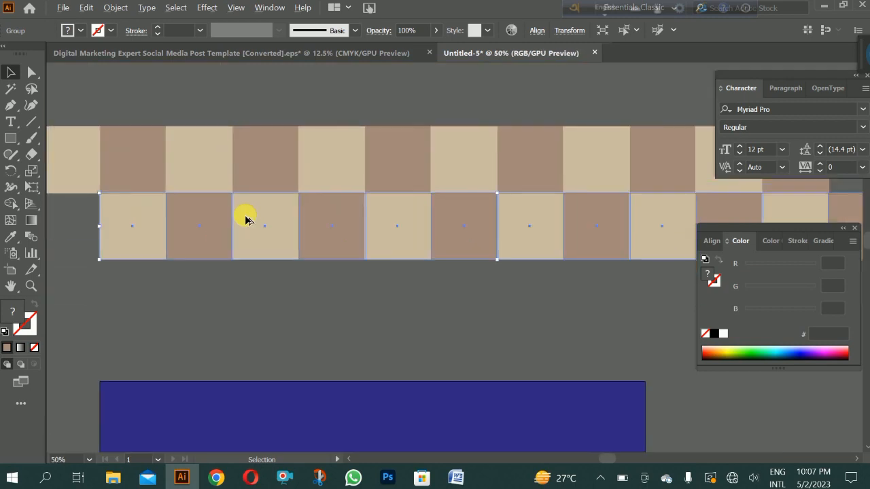
Select both rows of alternating squares and group them into one object.
left_click(140, 146)
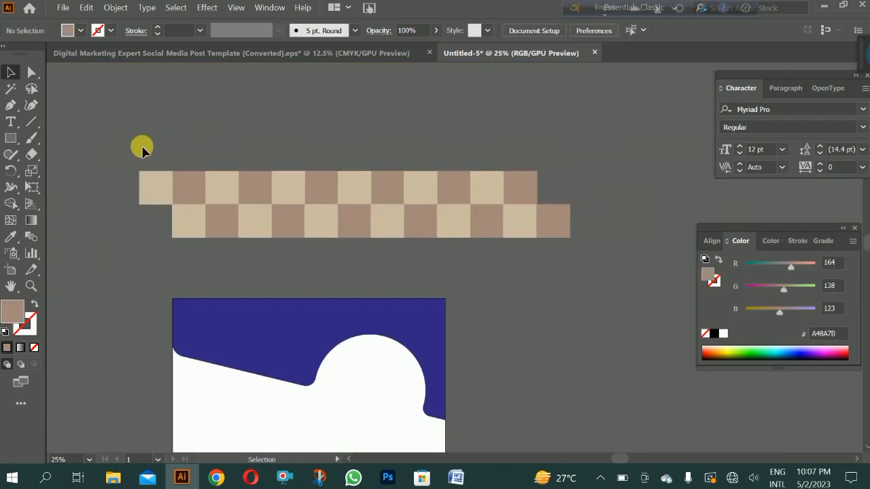
left_click_drag(577, 278, 443, 204)
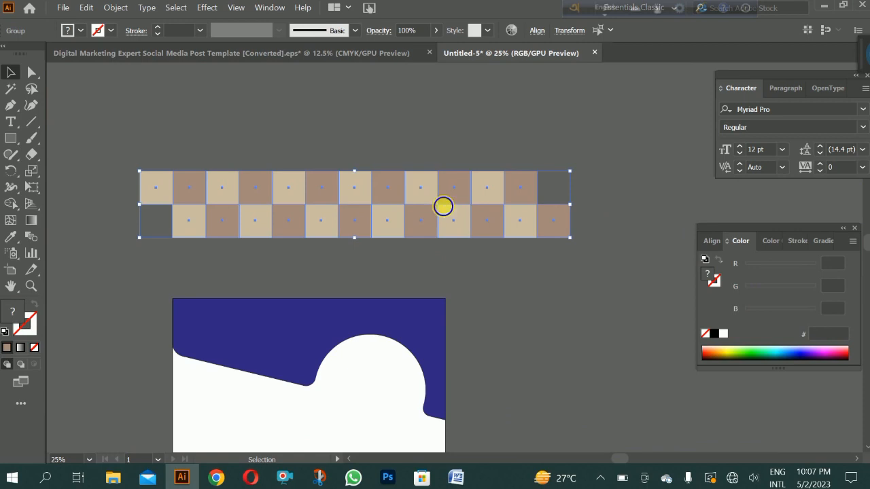
right_click(443, 206)
left_click(476, 299)
Copy the grouped two rows directly beneath themselves and nudge the copy sideways until its square edges line up with those above.
mouse_move(398, 224)
left_mouse_down()
mouse_move(397, 150)
mouse_move(387, 206)
mouse_move(396, 215)
left_mouse_up()
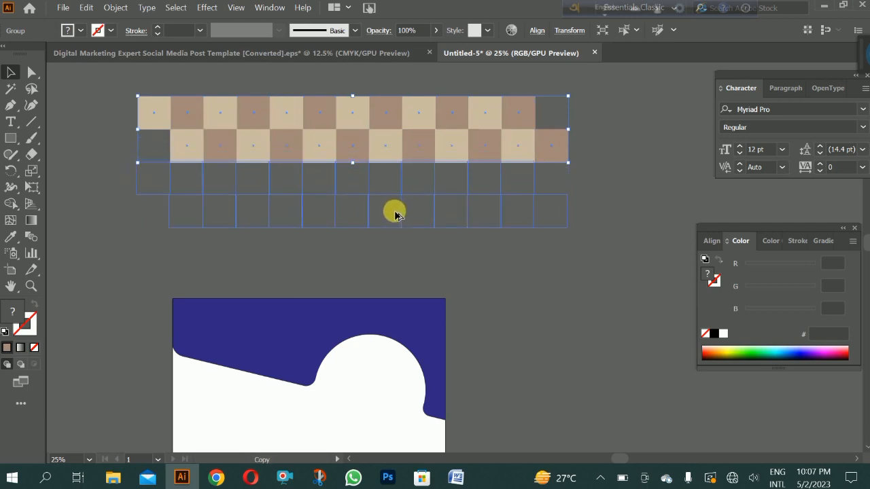
left_click_drag(396, 215, 397, 215)
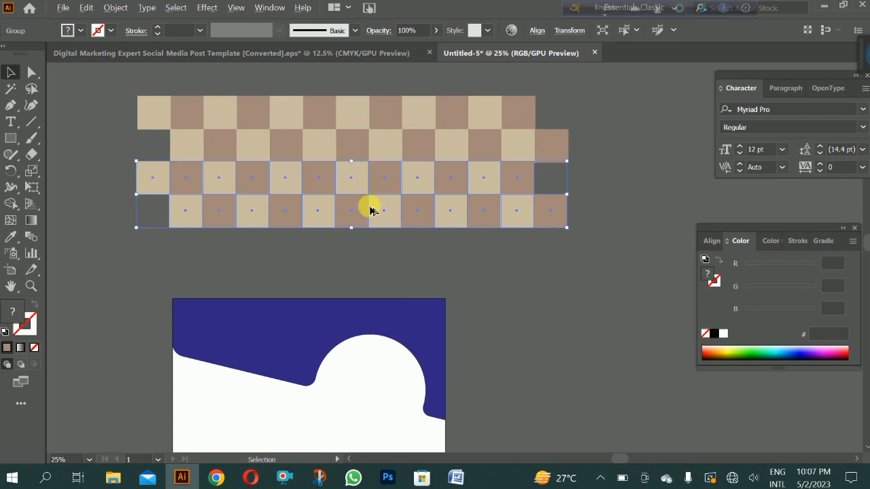
scroll(288, 184, "up", 3)
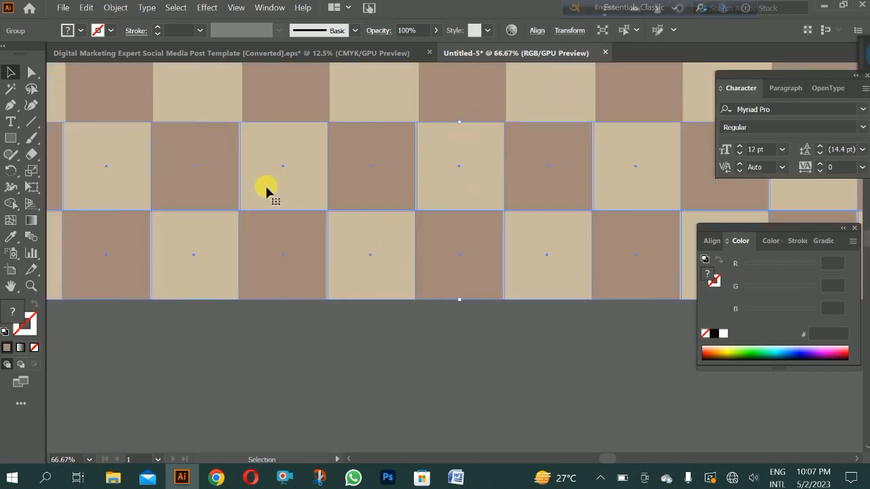
key("Right")
key("Right")
key("Right")
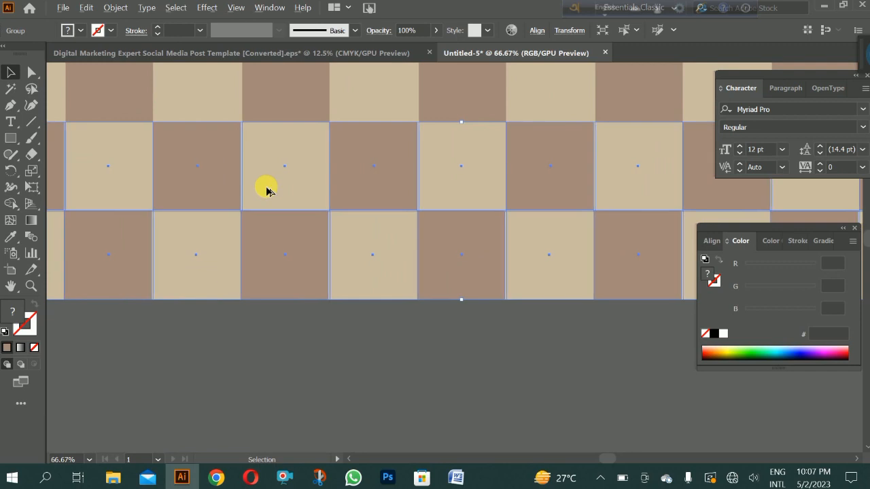
scroll(266, 190, "down", 3)
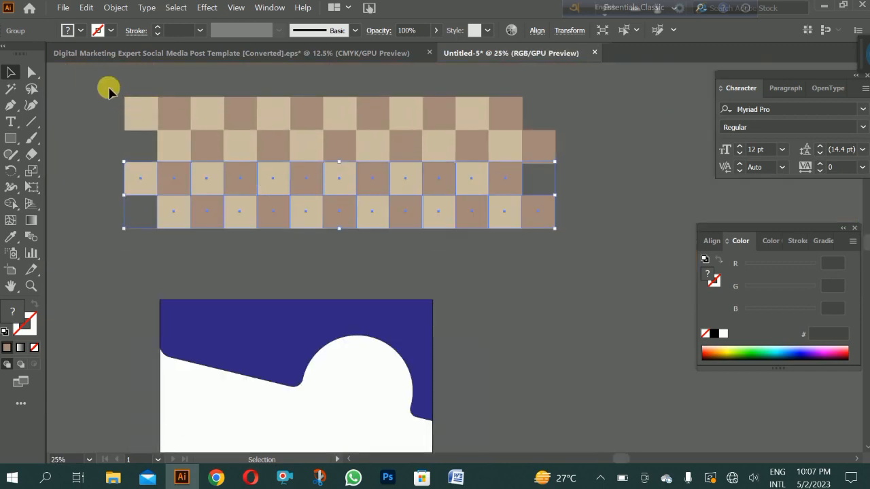
left_click_drag(108, 87, 557, 276)
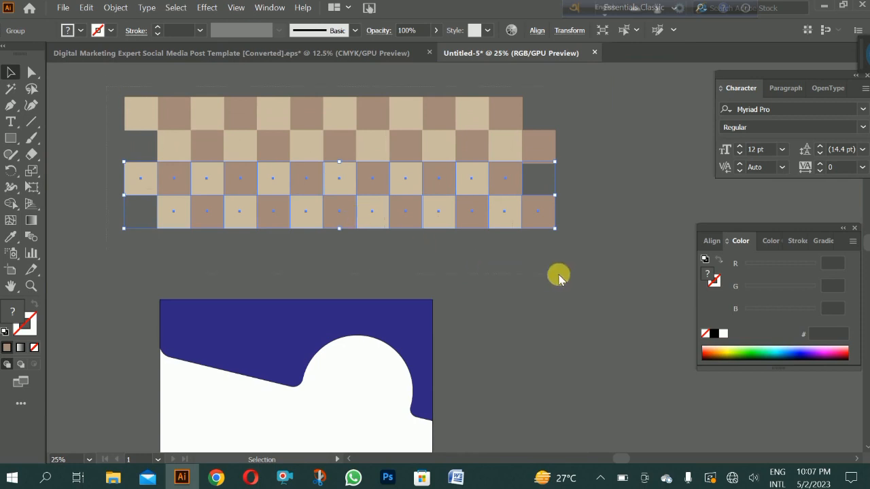
right_click(438, 175)
left_click(602, 199)
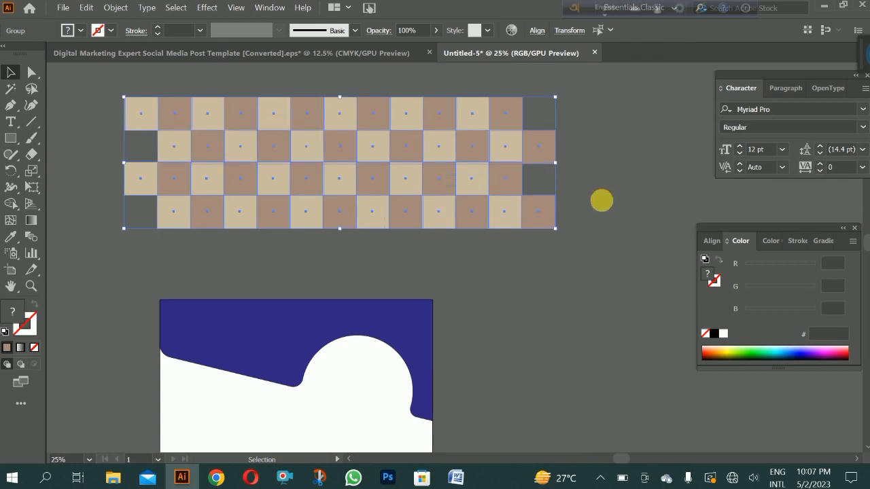
left_click(363, 190)
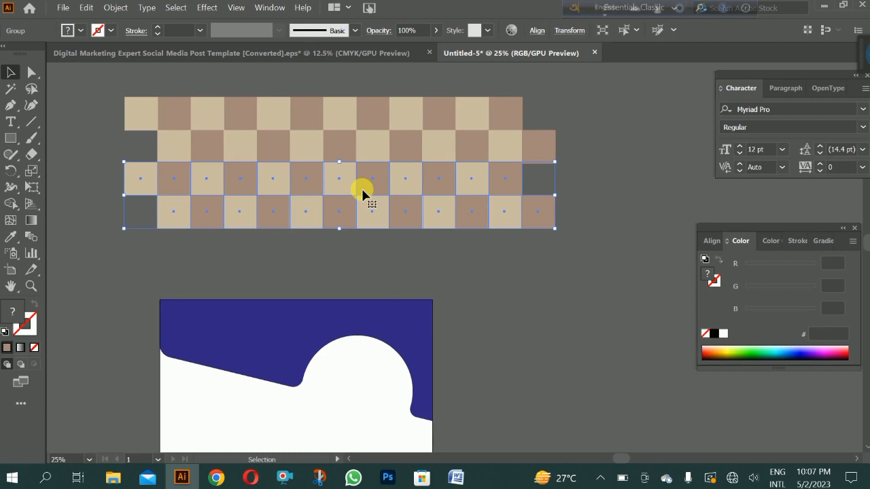
scroll(362, 188, "down", 1)
scroll(356, 180, "down", 1)
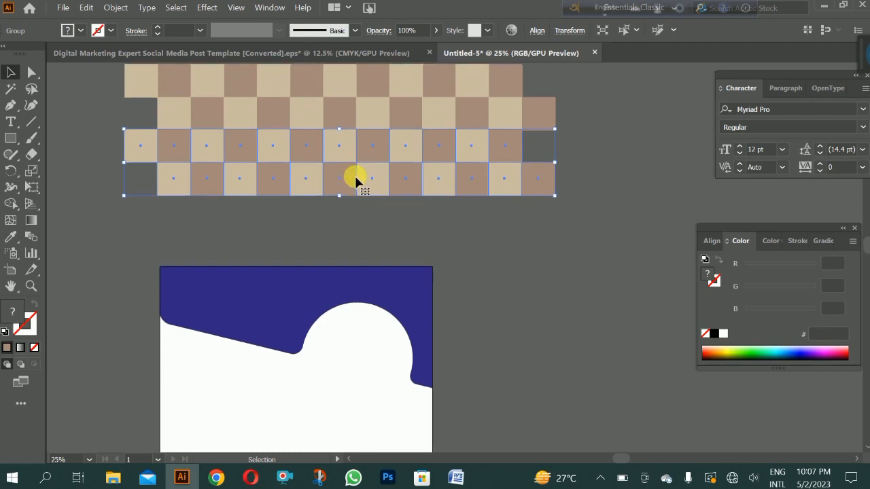
scroll(355, 182, "up", 3)
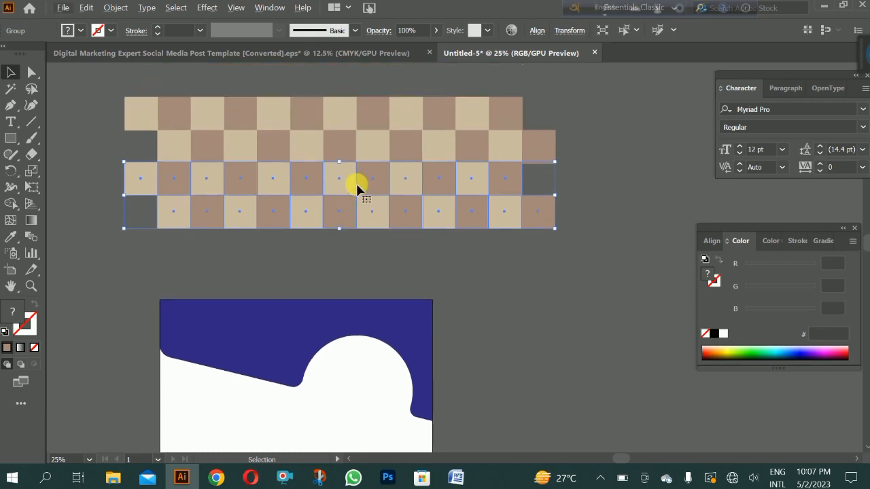
left_click_drag(310, 104, 352, 154)
key("ctrl+1")
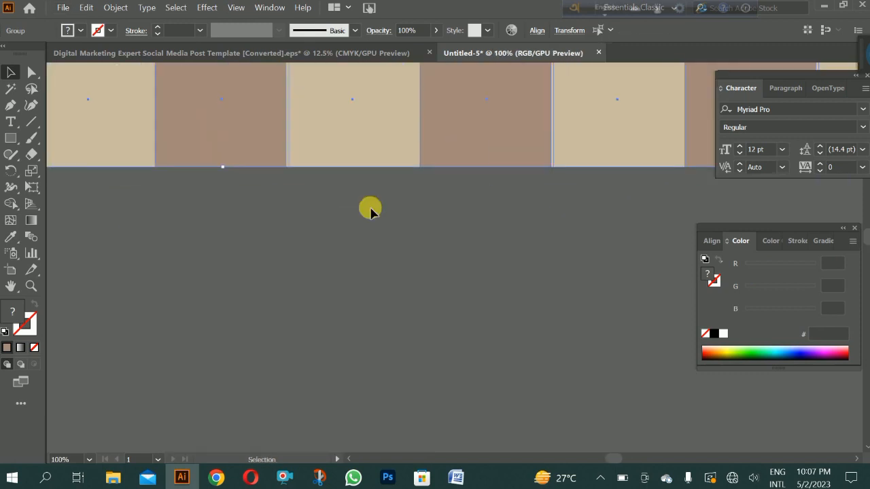
scroll(370, 211, "down", 5)
scroll(369, 206, "up", 3)
left_click_drag(365, 215, 364, 157)
left_click(394, 256)
Copy the lowest two-row group directly beneath itself twice so the checkered pattern has eight rows.
left_click(374, 181)
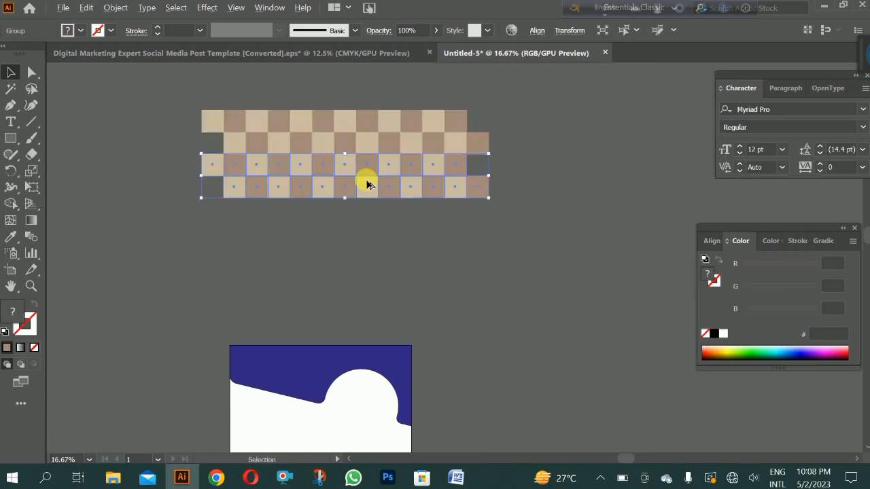
left_click_drag(367, 185, 367, 227)
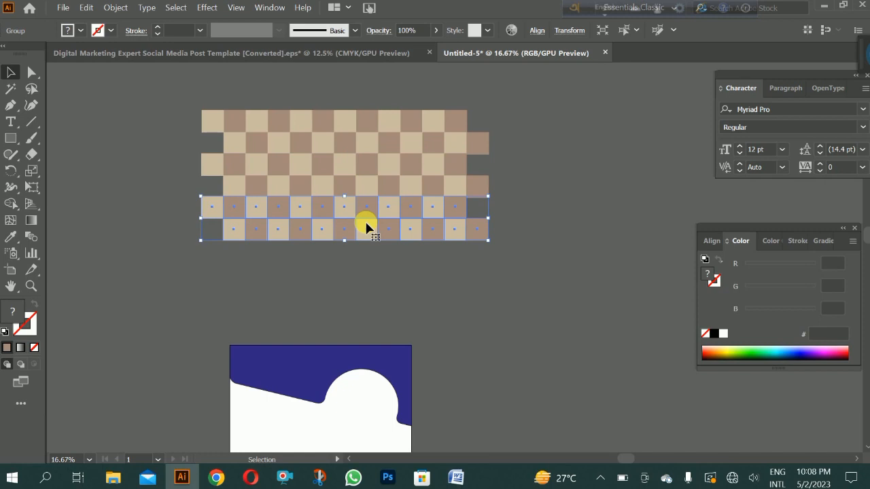
scroll(367, 227, "down", 1)
scroll(365, 226, "down", 2)
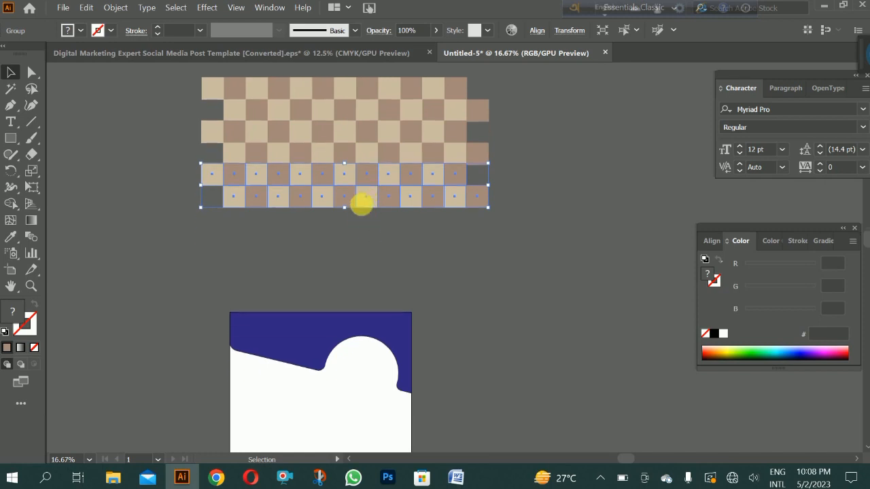
left_click_drag(364, 204, 364, 251)
left_click(534, 204)
left_click(409, 233)
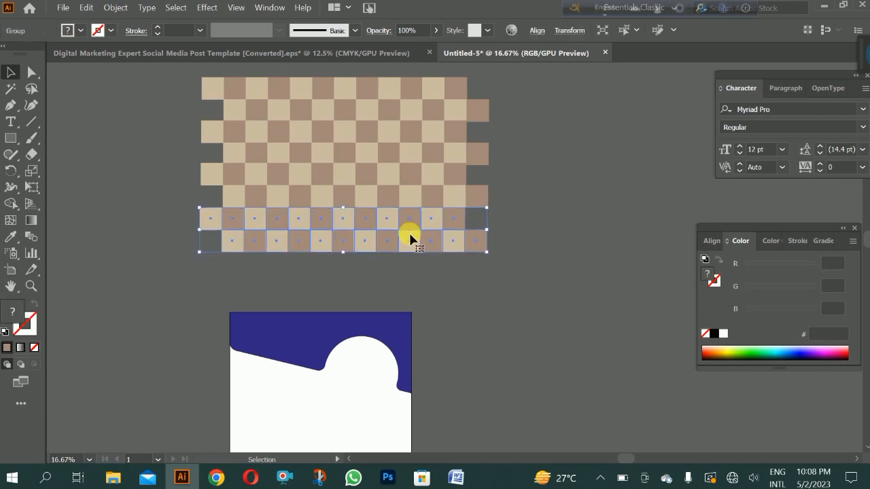
Group all eight rows of the checkered pattern and scale the group down proportionally about its centre.
left_click(516, 214)
scroll(363, 269, "up", 1)
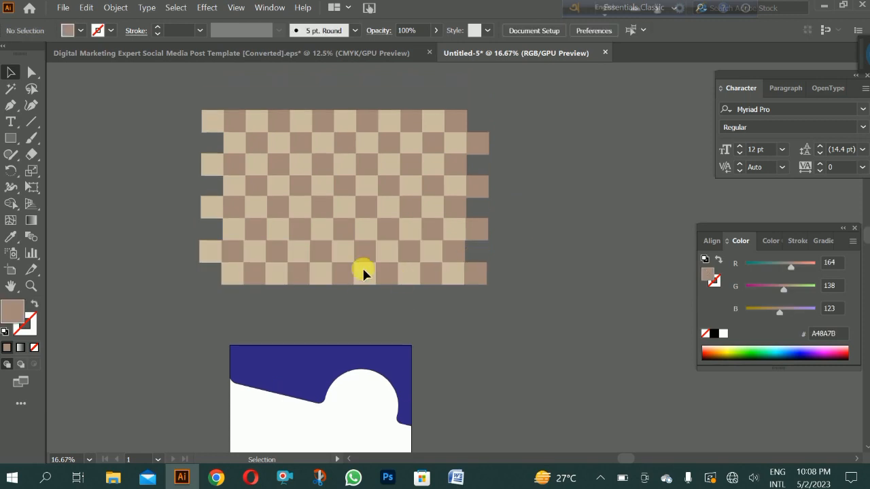
scroll(363, 270, "up", 1)
scroll(363, 271, "down", 1)
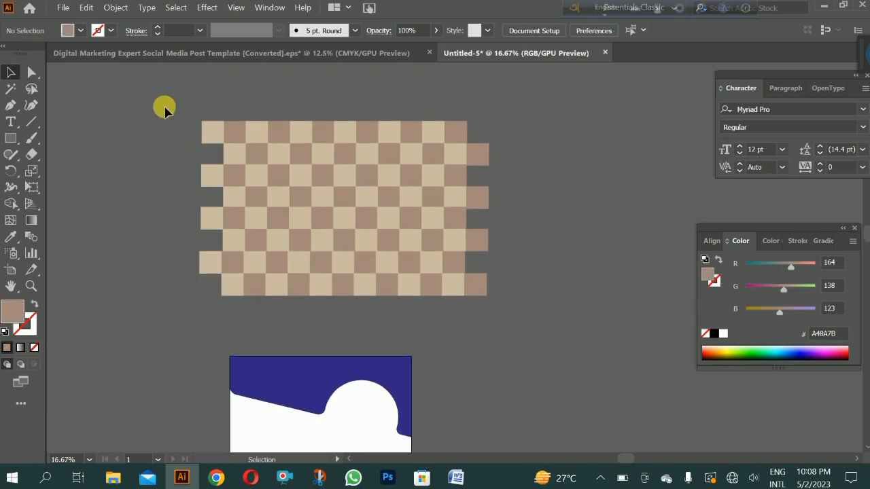
left_click(479, 289)
right_click(429, 217)
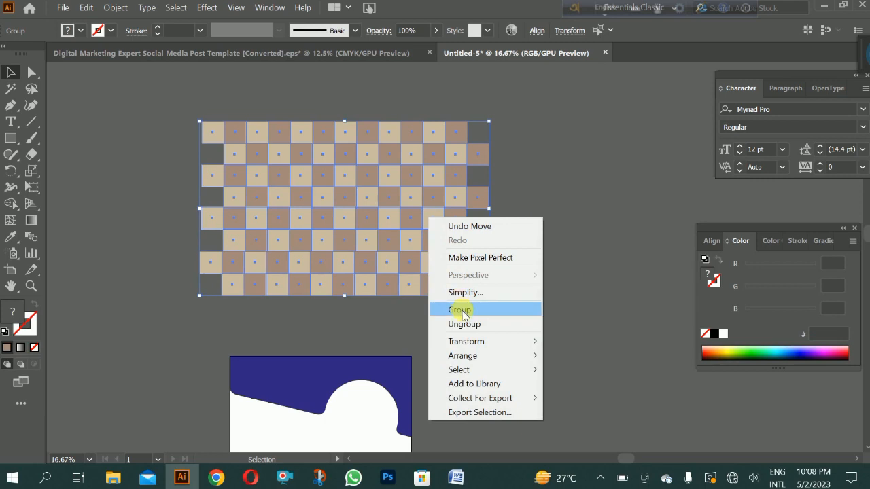
left_click(460, 311)
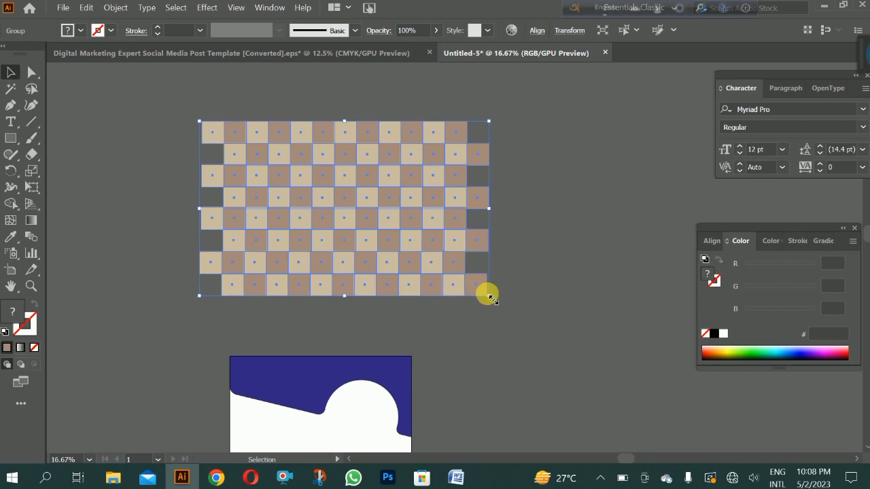
left_click_drag(488, 293, 465, 274)
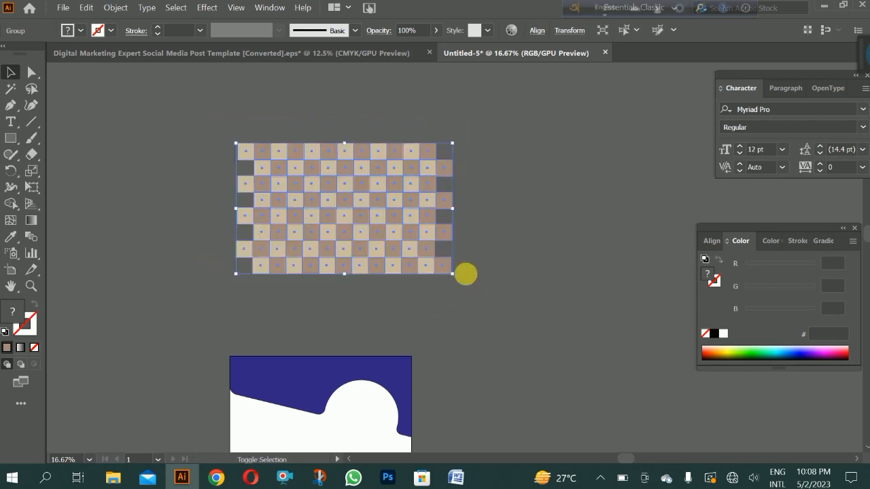
scroll(492, 311, "down", 1)
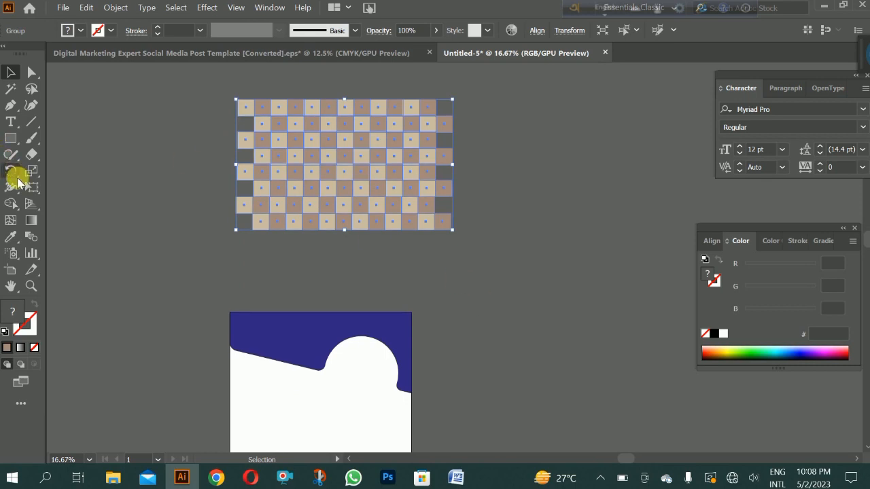
Draw a circle beside the checkered pattern with the Ellipse tool, enlarge it and place it over the middle of the pattern.
left_click_drag(10, 144, 35, 171)
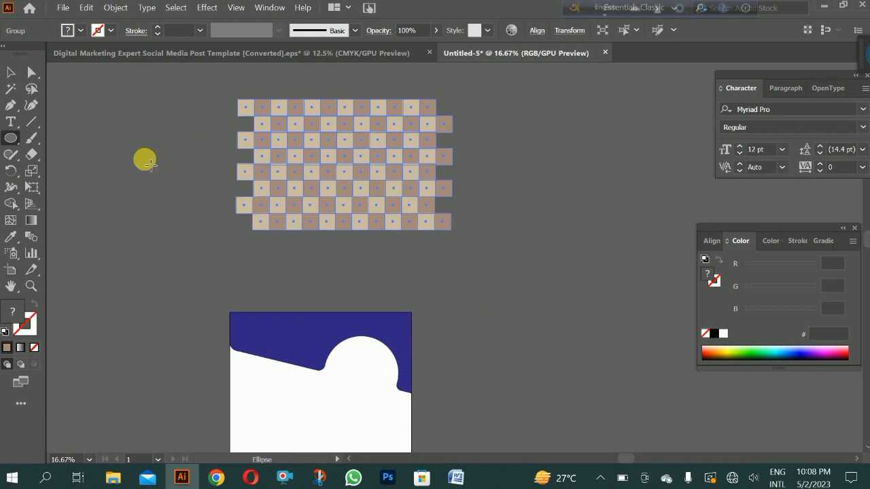
left_click_drag(130, 162, 174, 206)
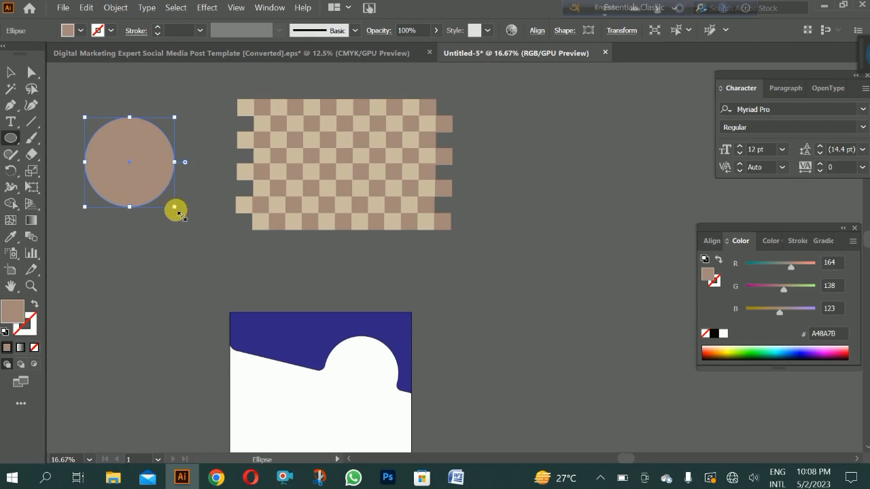
left_click_drag(175, 207, 204, 232)
left_click(11, 73)
left_click_drag(110, 144, 339, 145)
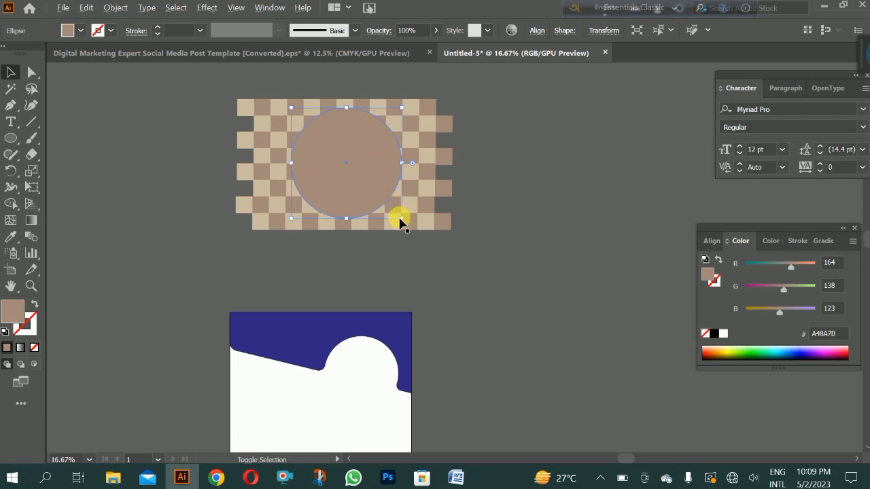
Fill the circle with the bright blue swatch, hex 009FE3.
left_click(80, 30)
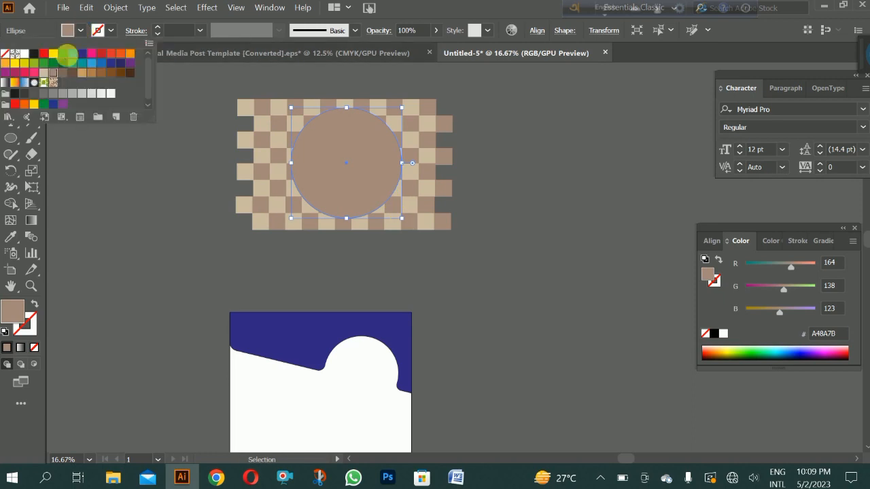
left_click(72, 53)
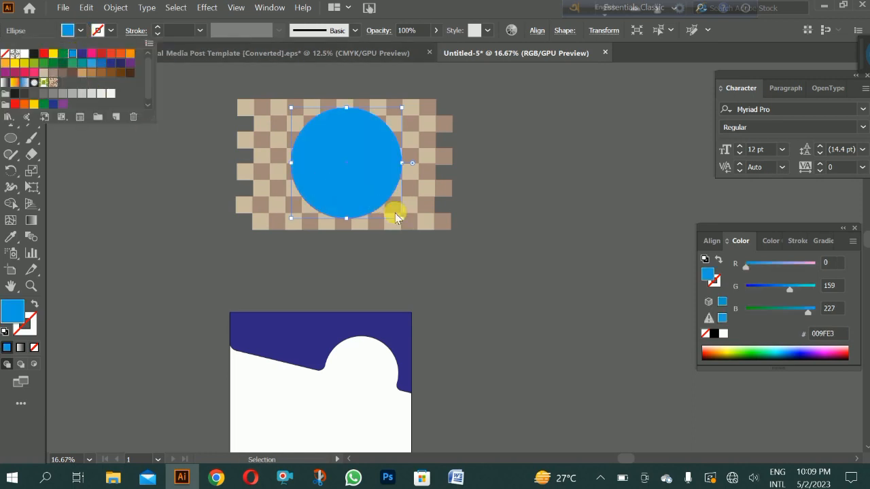
left_click(406, 242)
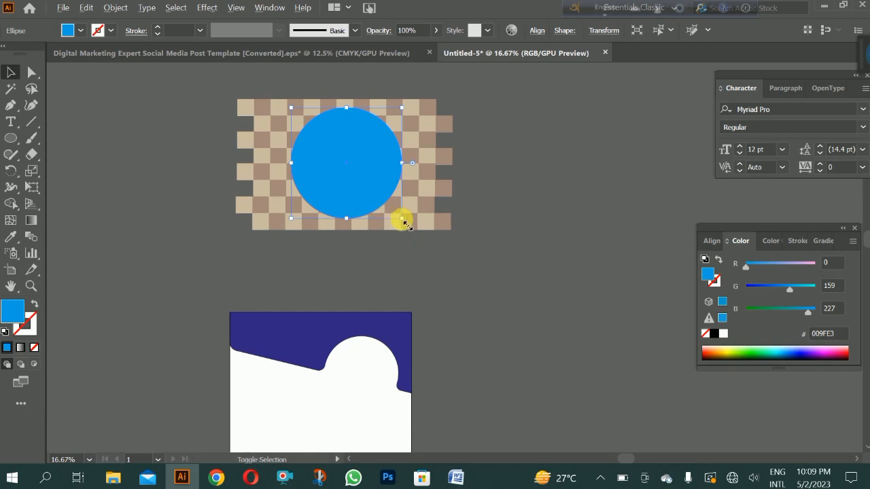
Enlarge the blue circle to nearly the pattern's full height and reposition it within the checkered area.
left_click_drag(404, 221, 411, 227)
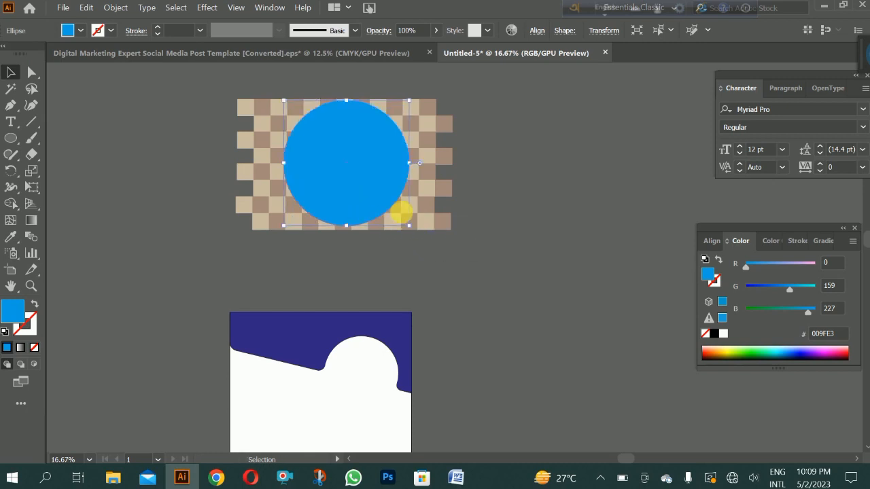
mouse_move(369, 184)
left_mouse_down()
mouse_move(365, 191)
mouse_move(376, 170)
left_mouse_up()
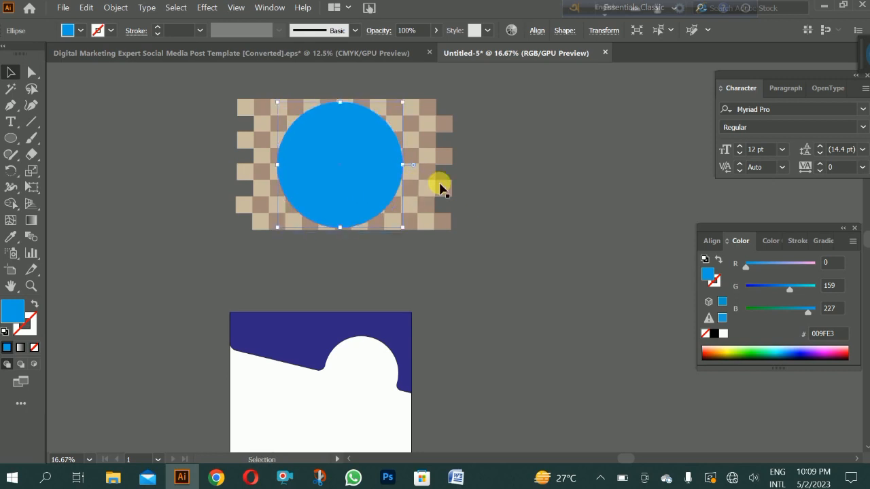
left_click(496, 179)
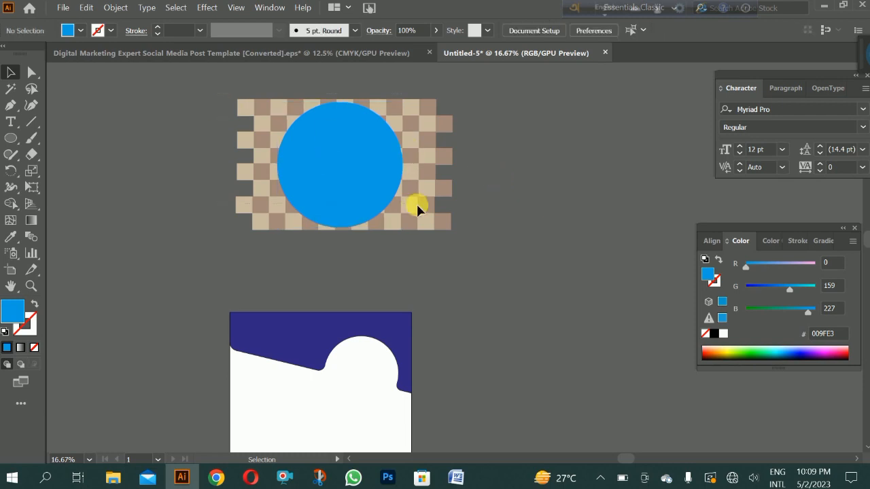
Select the circle together with the checkered group and make a clipping mask so the pattern fills only the circle.
left_click(449, 228)
key("a")
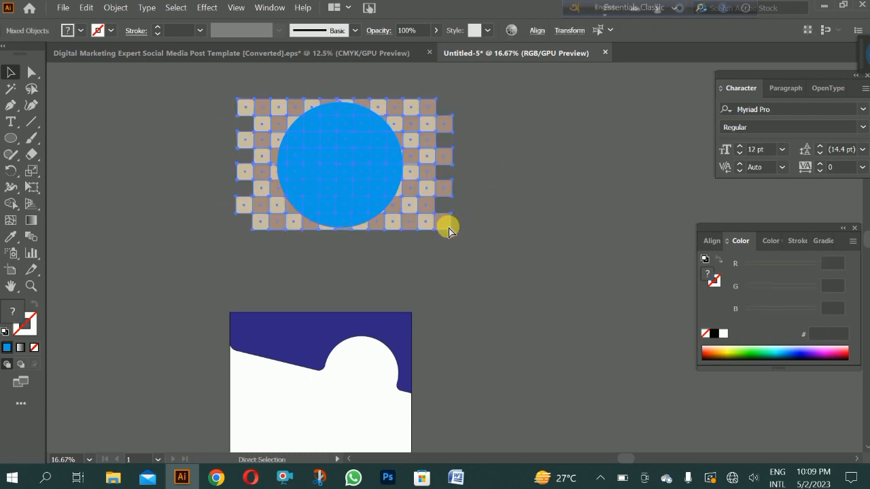
key("ctrl+7")
key("v")
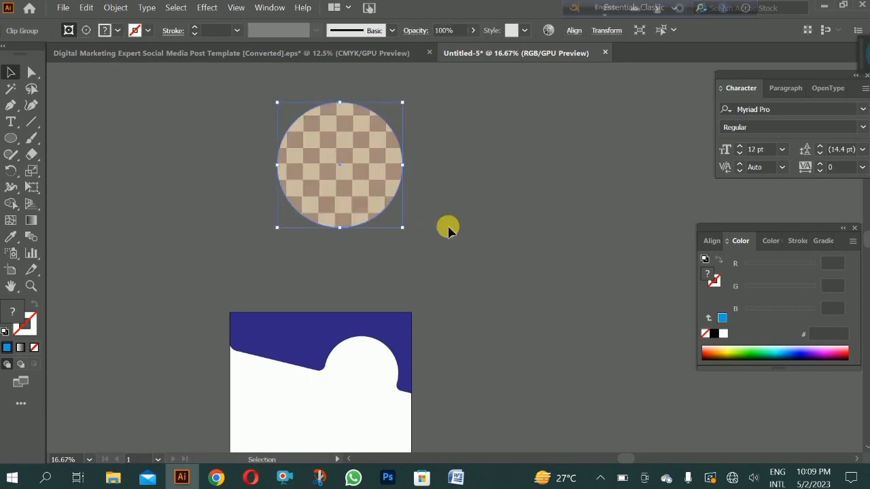
scroll(448, 229, "down", 1)
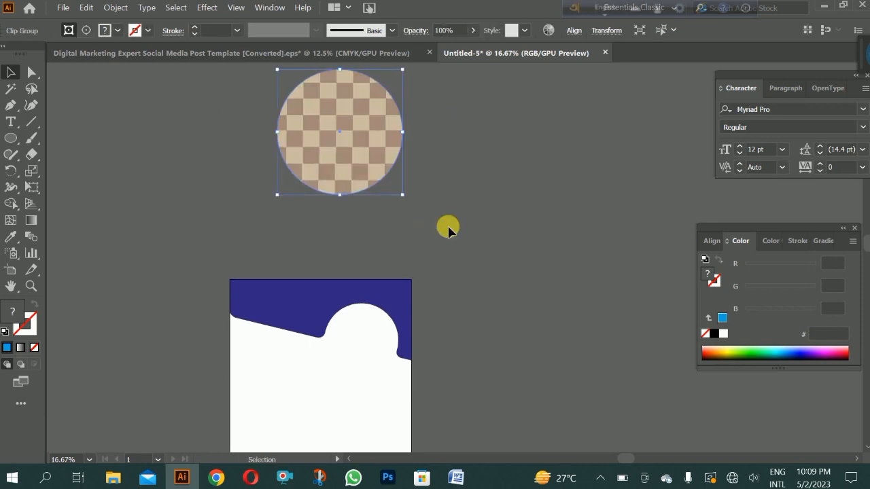
Move the clipped checkered circle onto the blue header's round cutout and scale it down proportionally toward the cutout's size.
left_click_drag(344, 172, 355, 365)
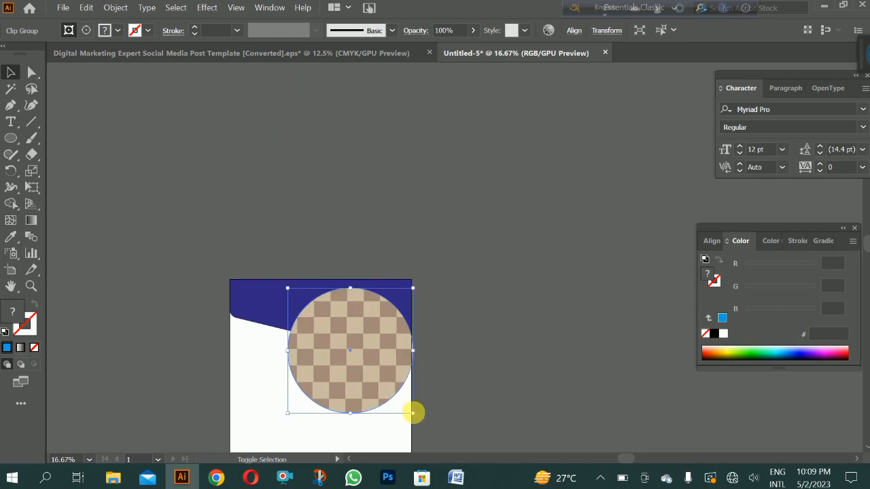
left_click_drag(412, 412, 396, 396)
scroll(369, 388, "up", 1)
scroll(369, 389, "down", 3)
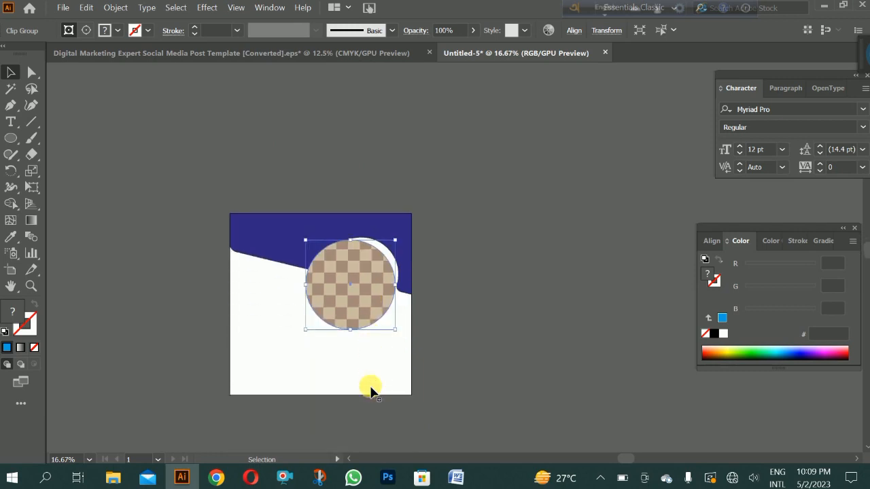
scroll(346, 324, "up", 3)
scroll(347, 320, "down", 1)
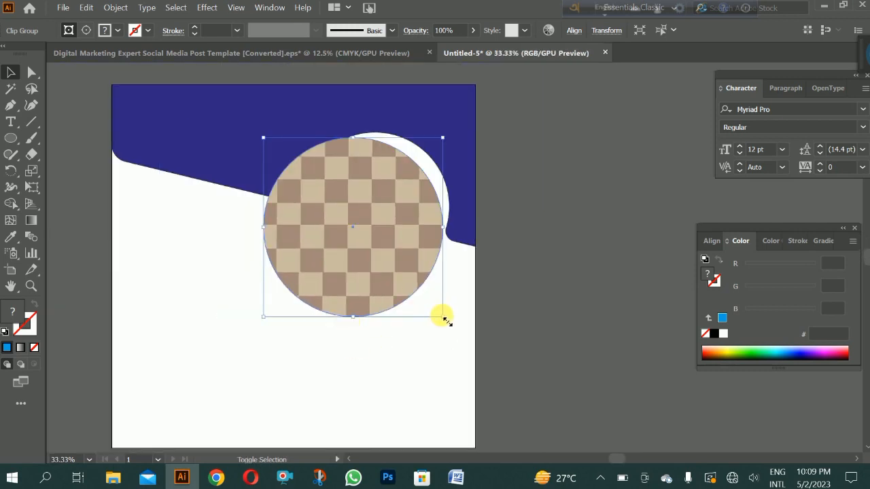
Shrink the checkered circle further and reposition it inside the white circular cutout.
left_click_drag(444, 320, 432, 306)
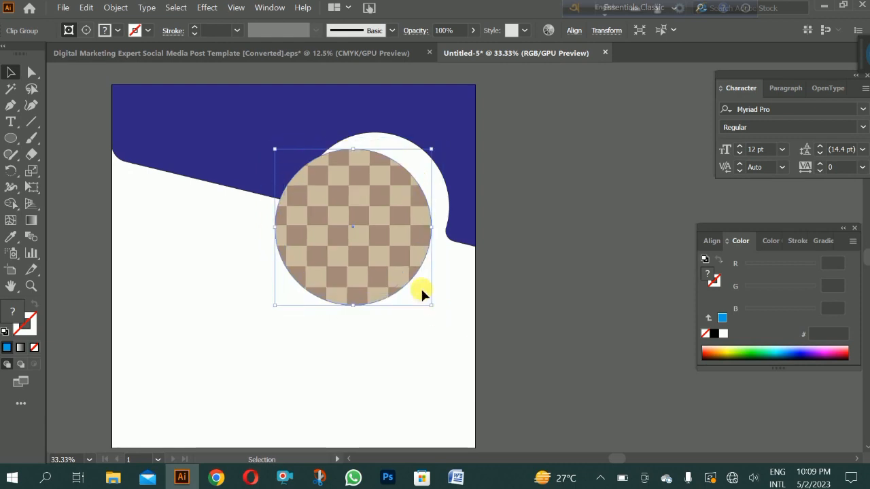
left_click_drag(388, 248, 397, 250)
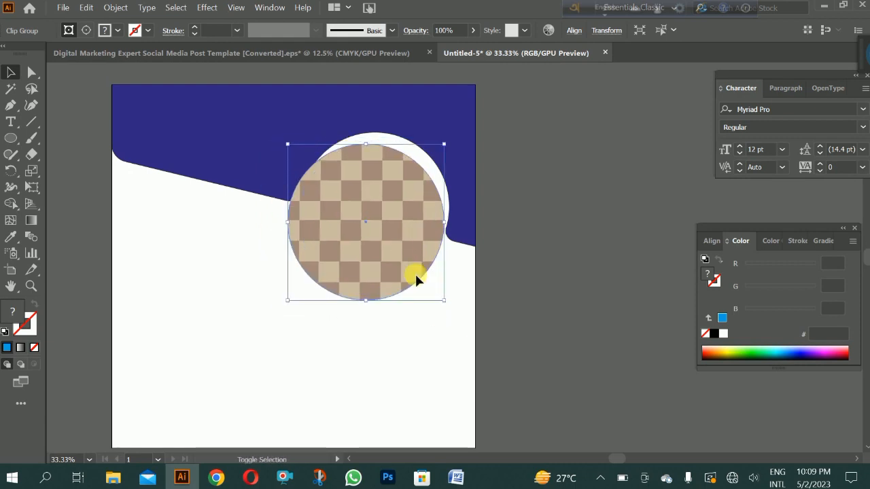
left_click_drag(446, 303, 435, 291)
left_click_drag(395, 241, 404, 233)
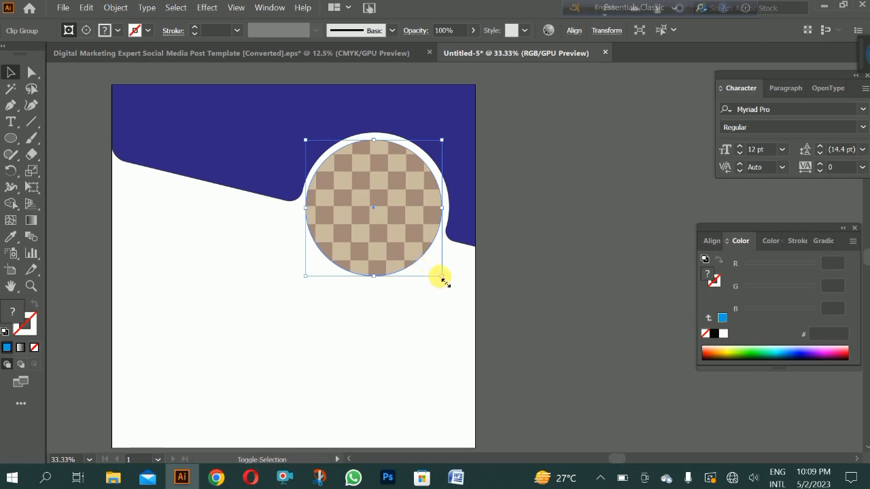
Fine-tune the checkered circle's size and position to leave an even white ring inside the cutout, and deselect it.
left_click_drag(441, 276, 436, 269)
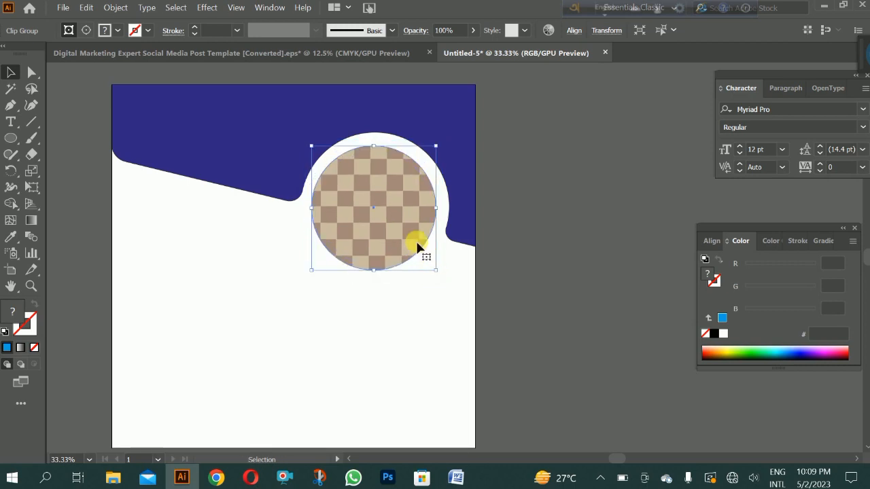
left_click_drag(401, 233, 404, 227)
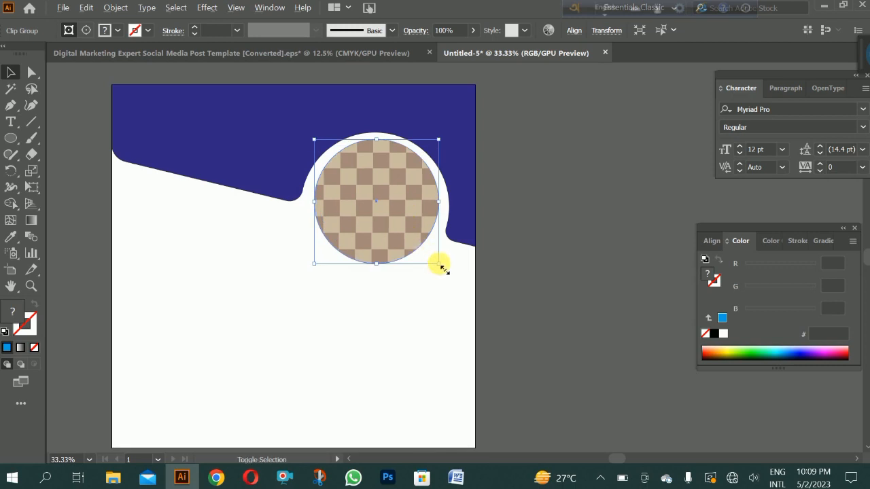
left_click_drag(438, 265, 443, 268)
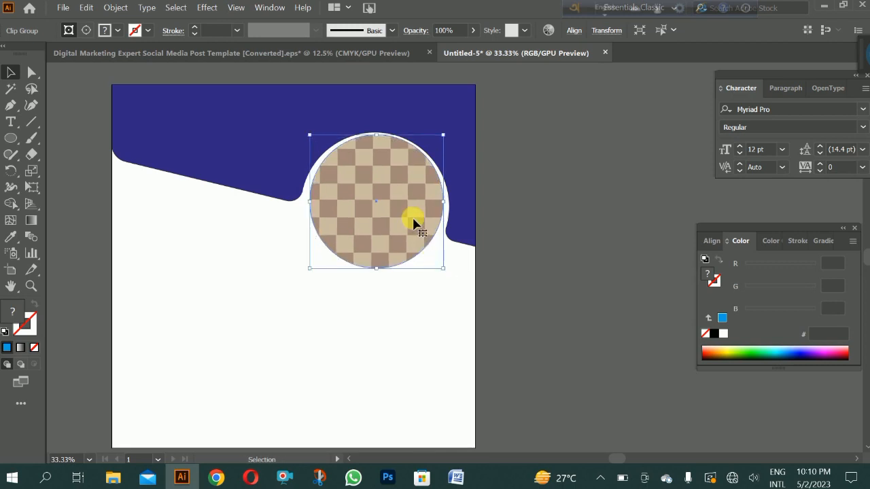
left_click_drag(410, 228, 404, 227)
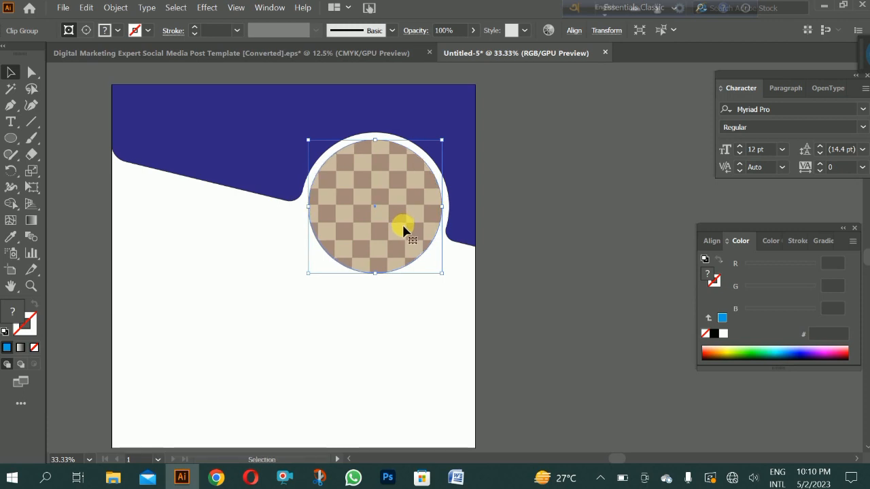
key("Up")
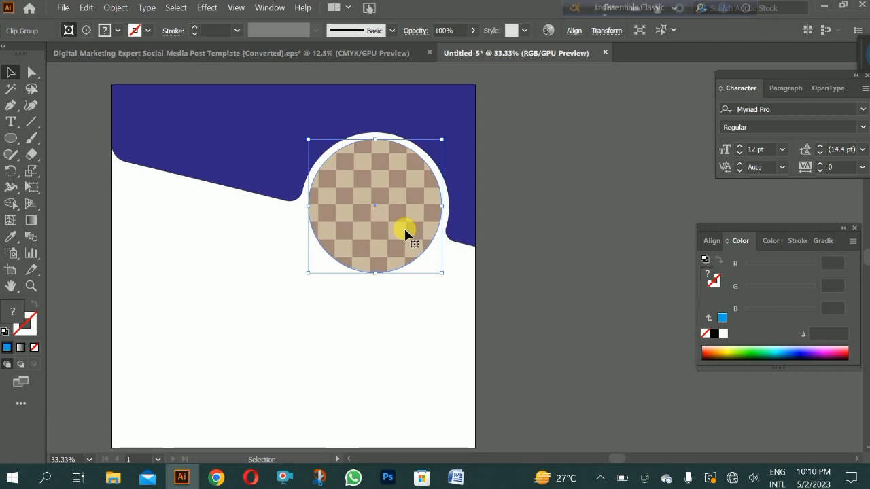
left_click(523, 188)
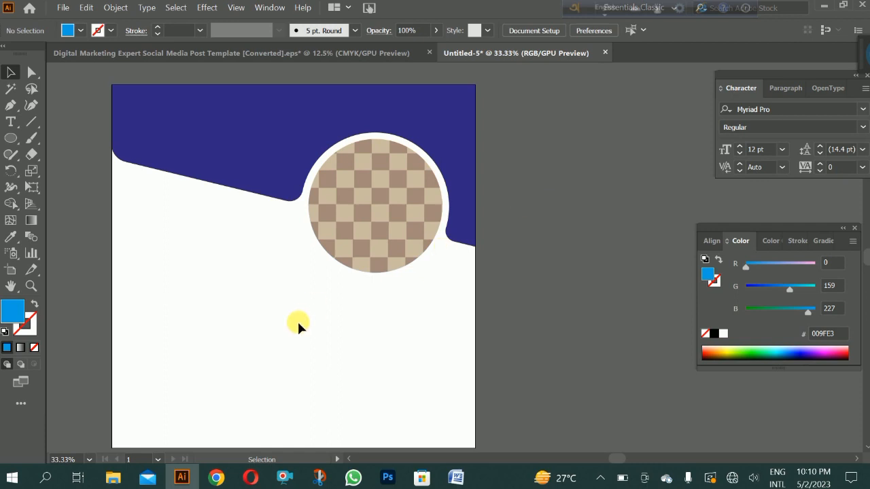
Check the reference template's lower wave and draw a matching S-shaped curve with the Pen tool across the lower artboard, extending past both side edges.
scroll(297, 319, "down", 2)
scroll(297, 319, "up", 2)
key("space")
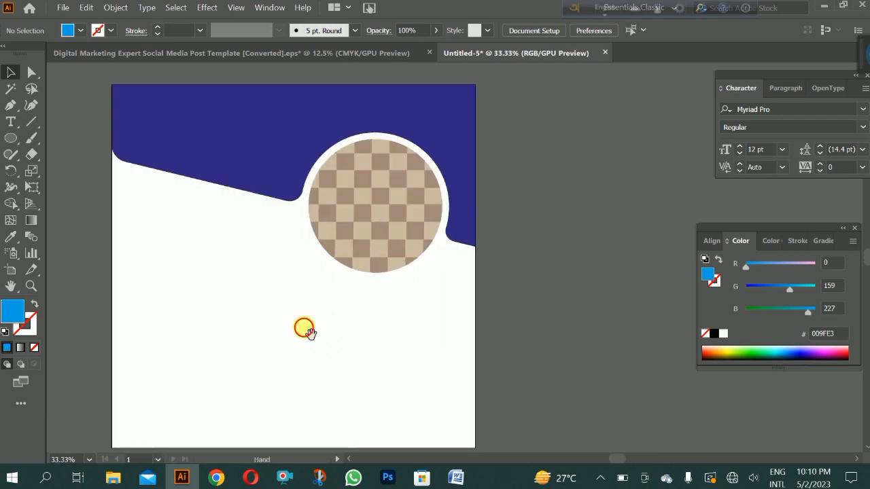
left_click_drag(308, 332, 330, 293)
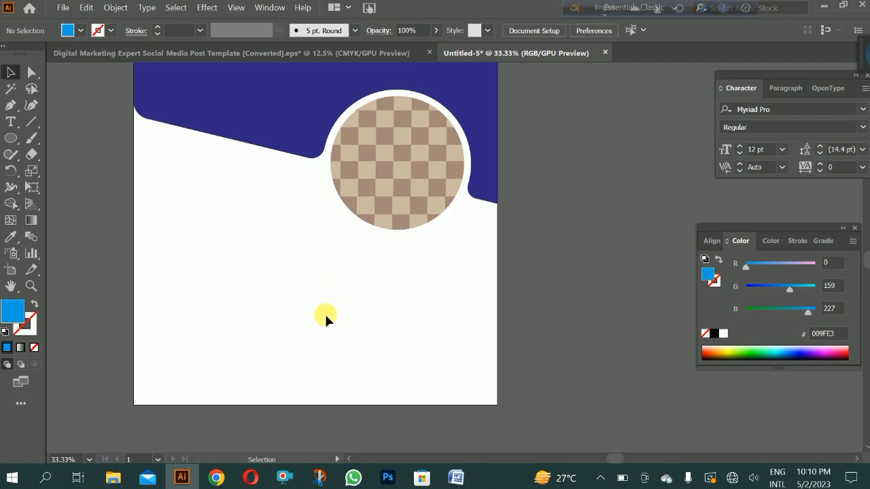
left_click(9, 104)
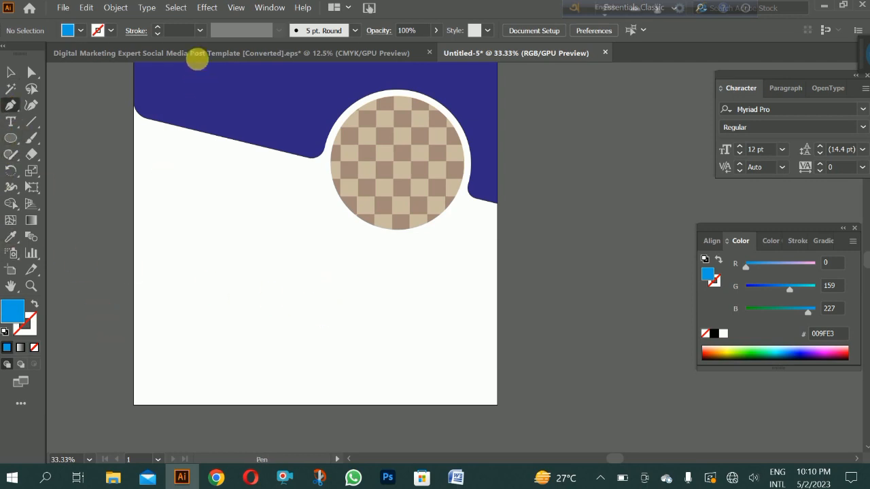
left_click(195, 55)
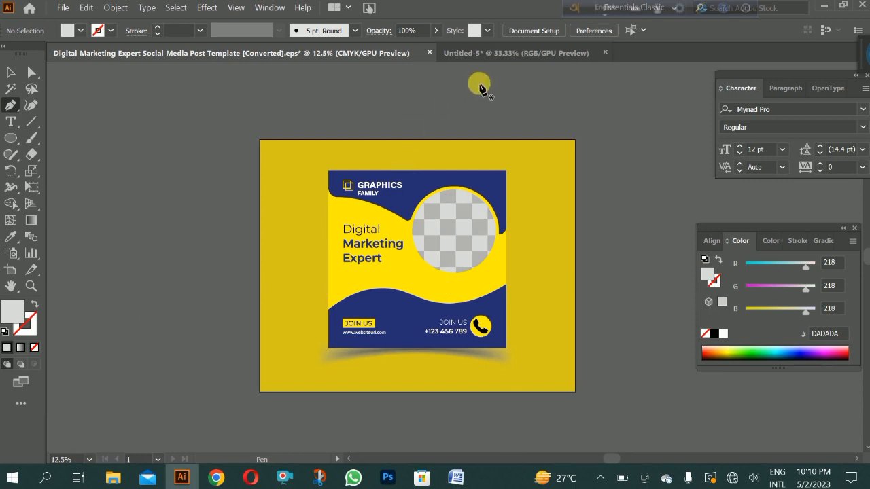
left_click(502, 55)
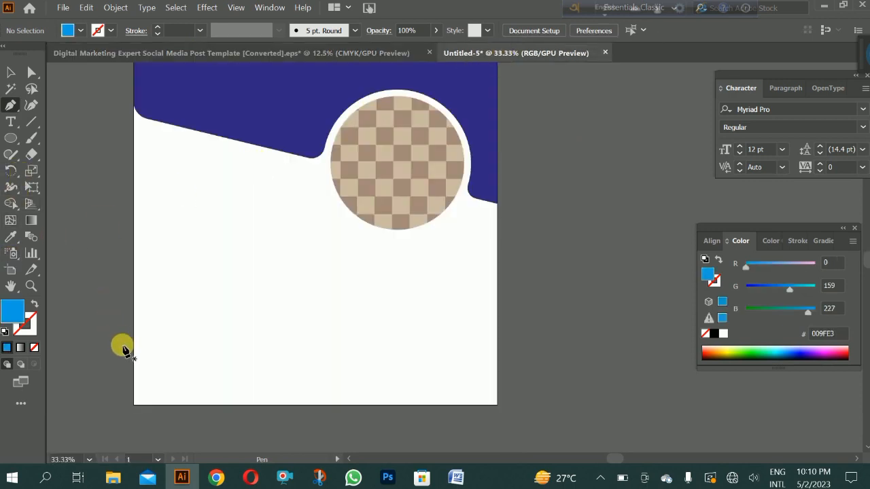
left_click(121, 344)
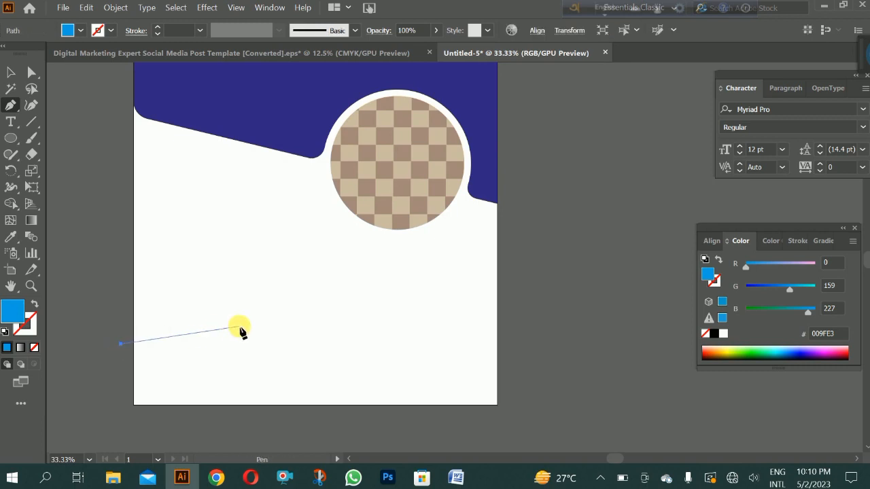
left_click_drag(294, 314, 353, 356)
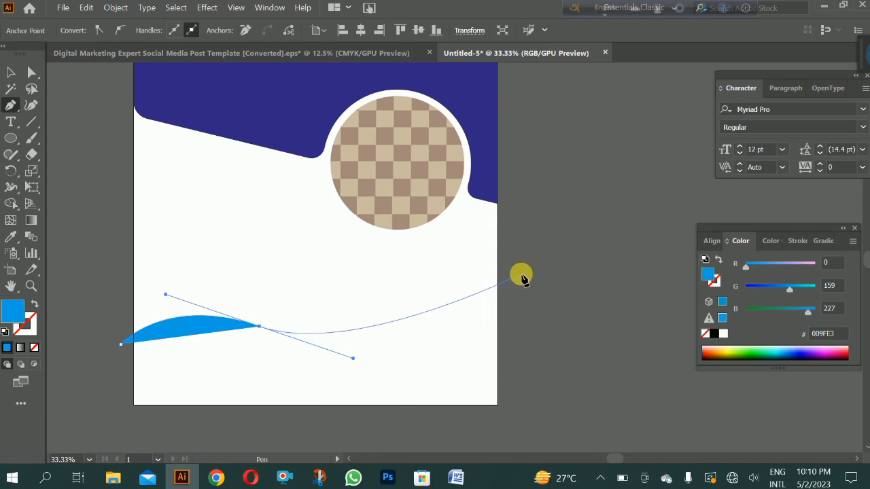
left_click_drag(523, 277, 569, 244)
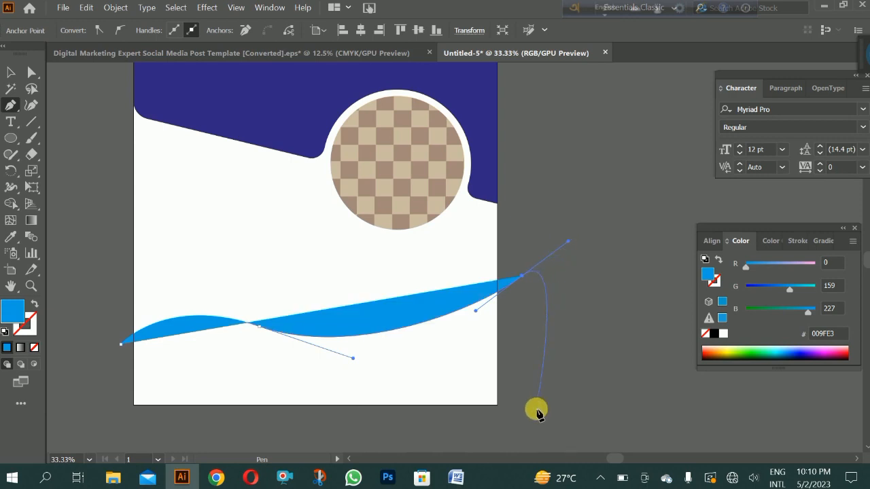
Continue the wave path with corner points below the artboard and close it into a filled shape covering the artboard's lower part.
scroll(537, 404, "down", 1)
scroll(534, 410, "down", 1)
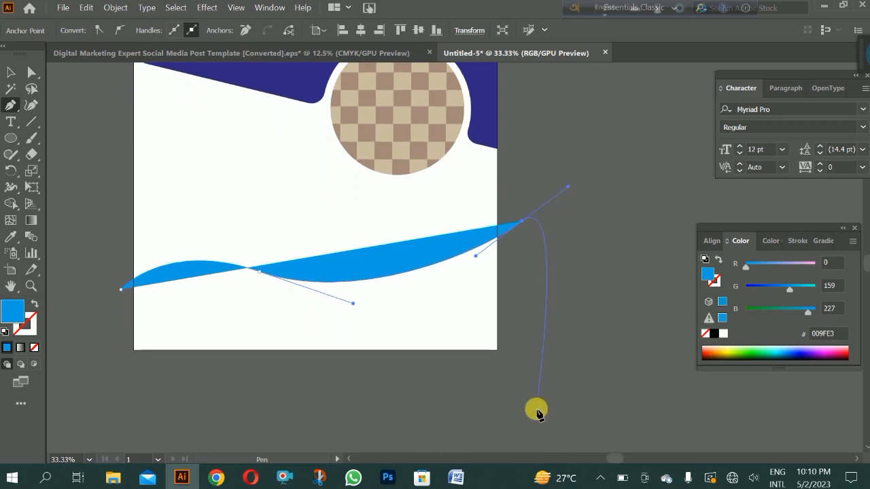
left_click(526, 404)
left_click(262, 404)
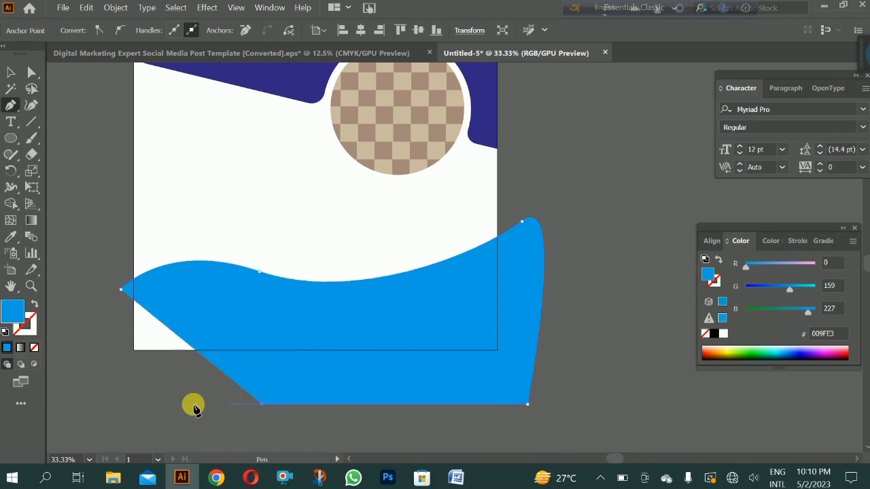
left_click(108, 411)
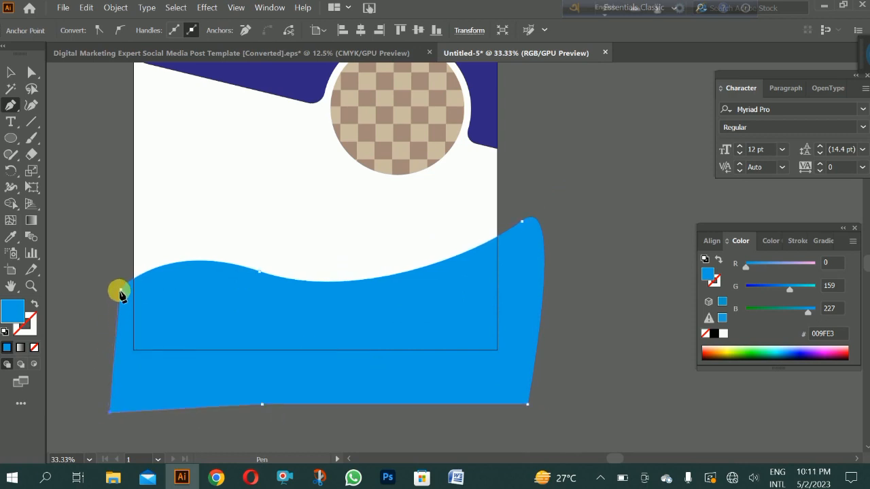
left_click(120, 291)
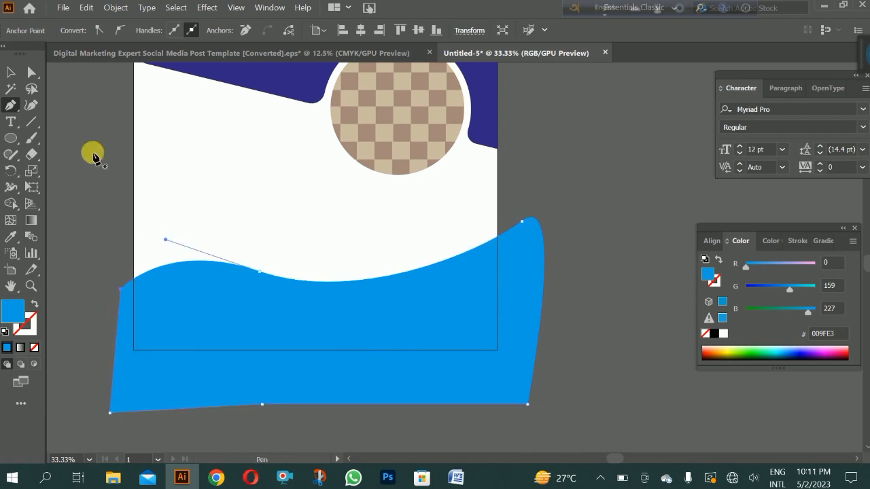
Raise the wave's left crest by pulling up the direction handle of its middle anchor with Direct Selection.
left_click(8, 73)
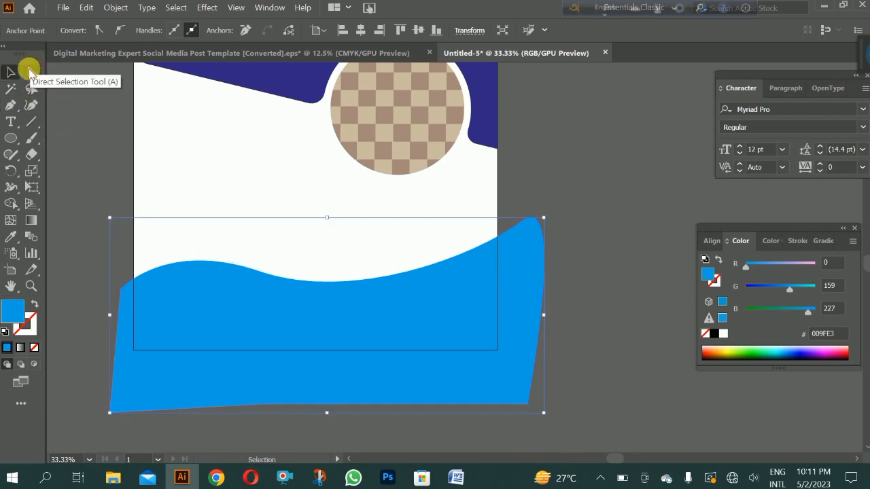
left_click(32, 72)
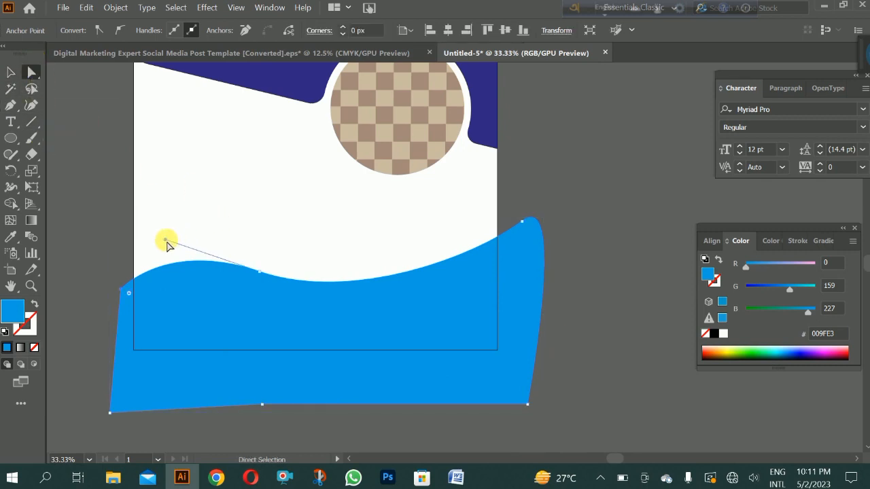
left_click_drag(165, 240, 166, 221)
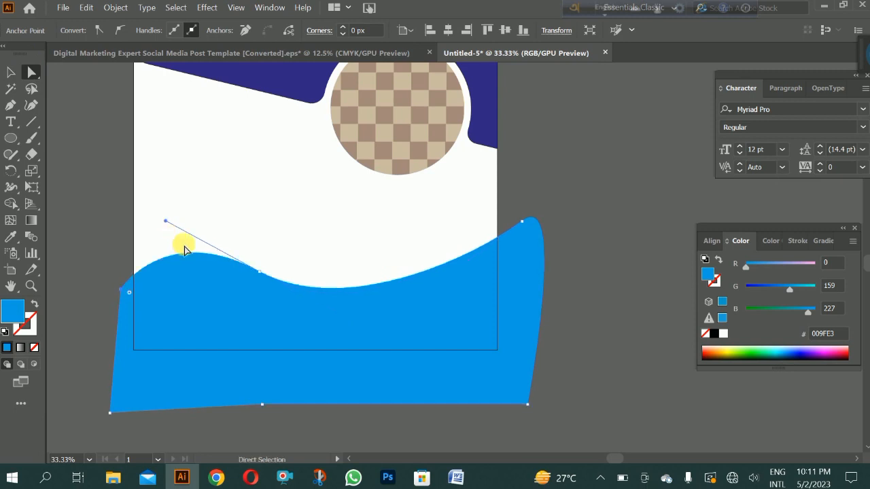
Steepen the wave's rise at its right end by pulling up the direction handle of its upper-right anchor with Direct Selection.
left_click(523, 220)
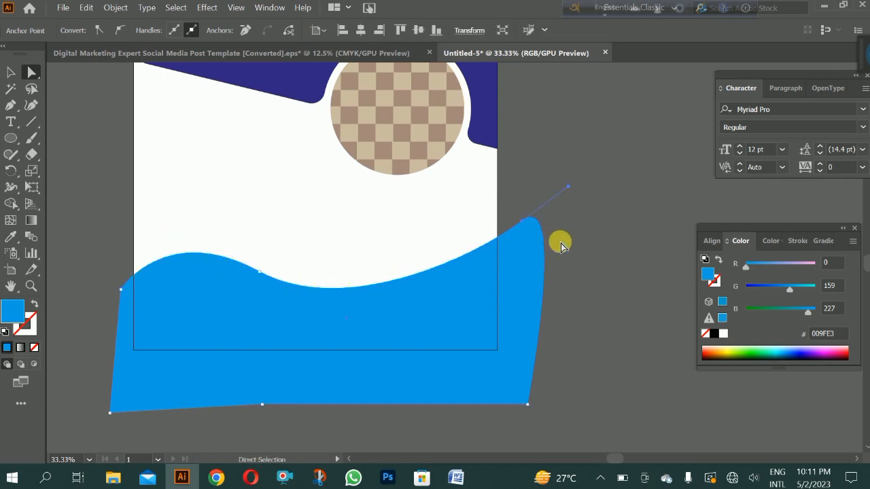
left_click(568, 171)
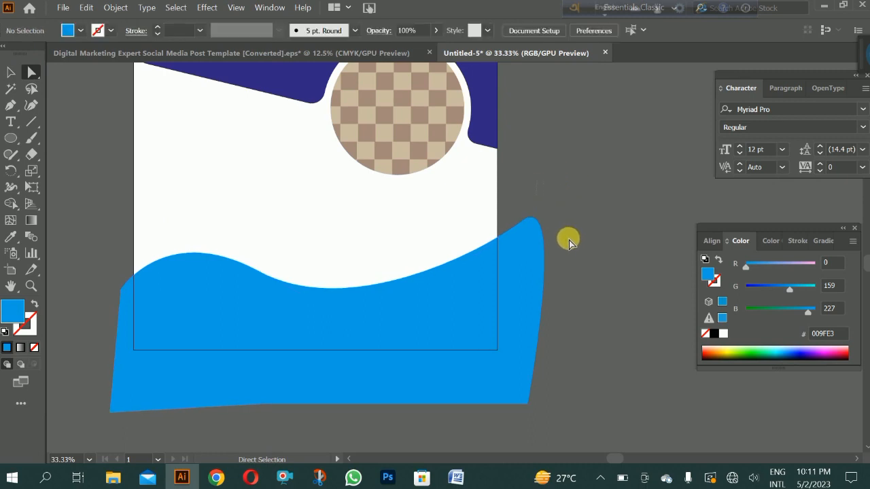
left_click_drag(537, 180, 568, 240)
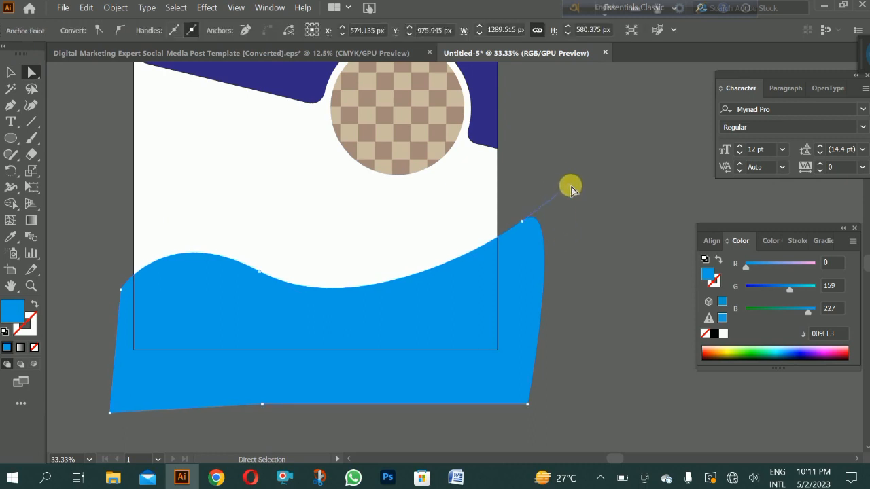
left_click(573, 180)
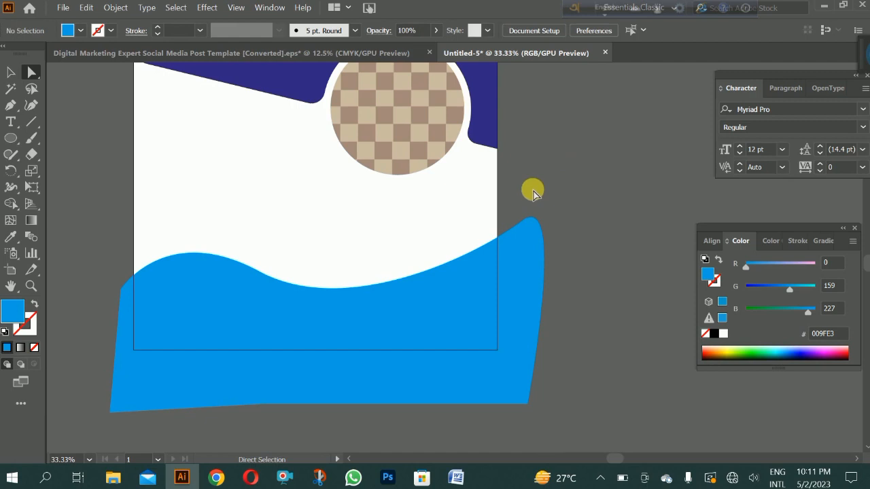
left_click(545, 254)
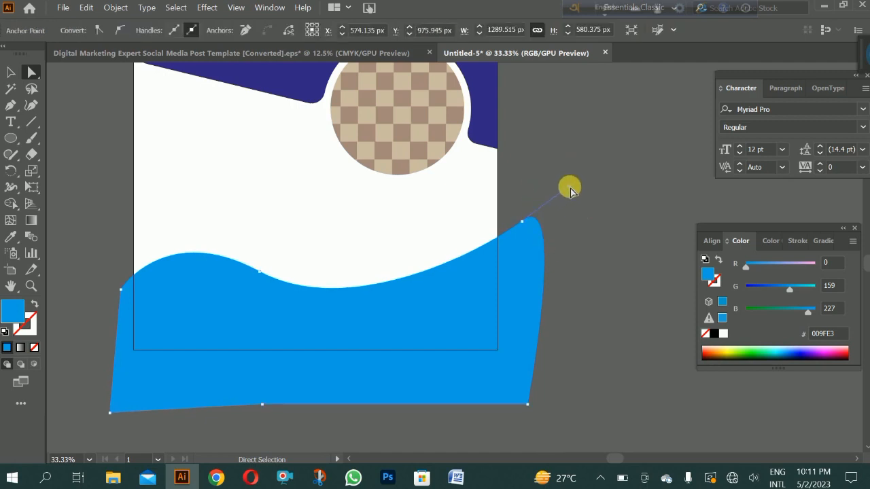
left_click(498, 213)
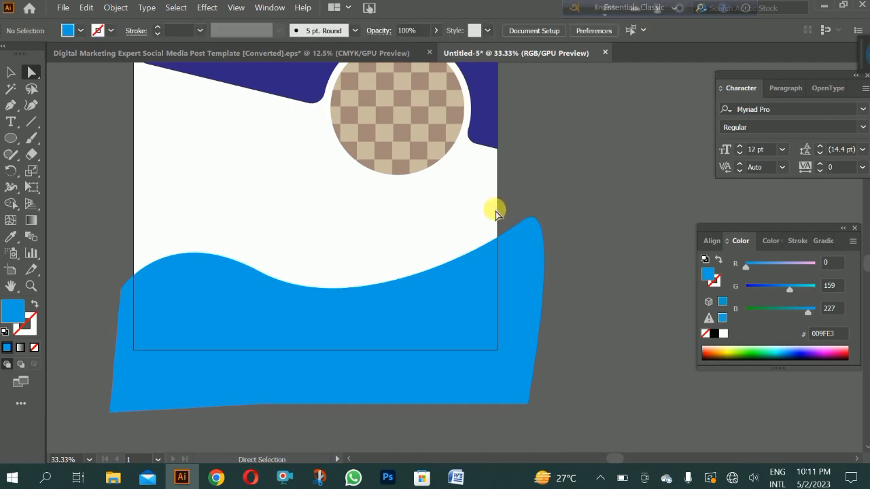
scroll(496, 211, "up", 2)
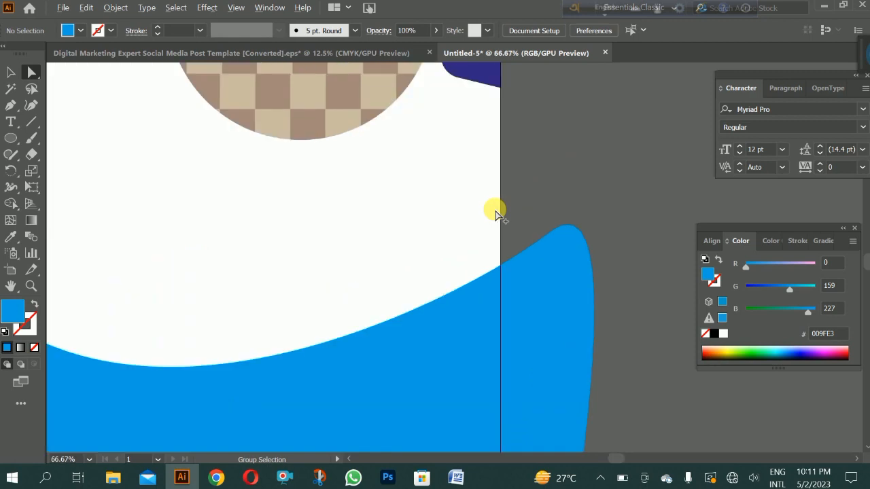
left_click(594, 256)
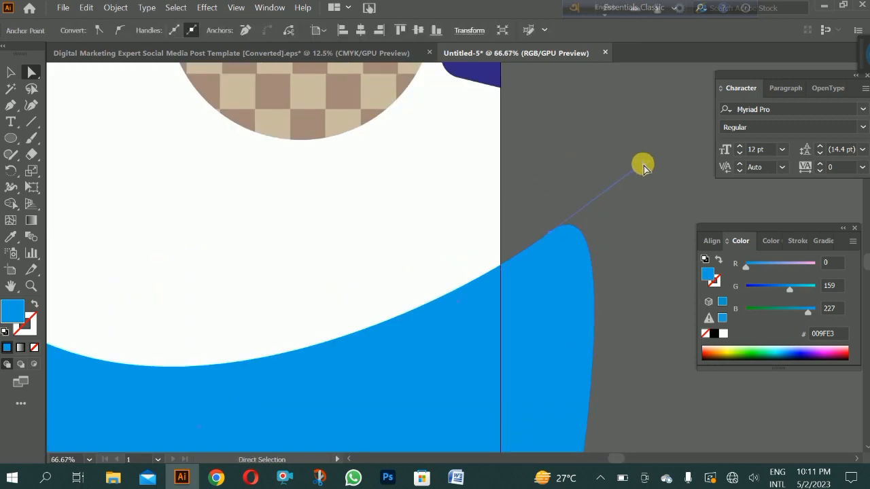
left_click_drag(643, 166, 643, 151)
scroll(501, 267, "down", 3)
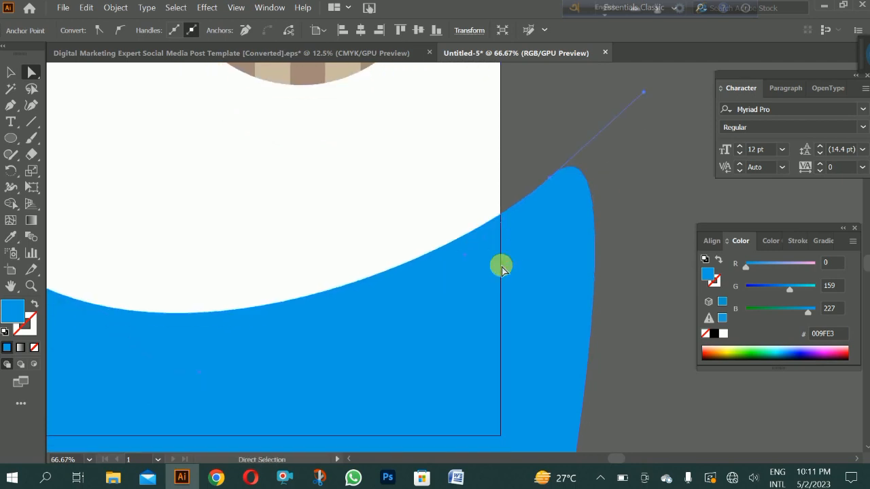
scroll(501, 267, "down", 3)
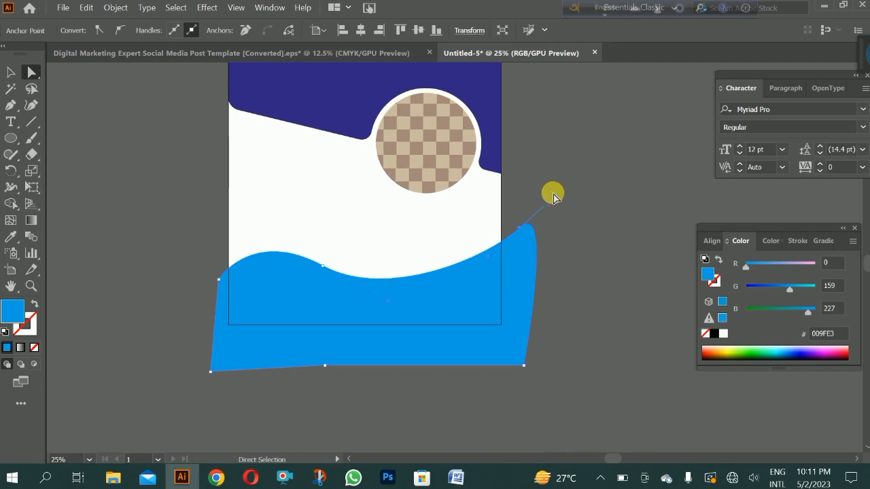
left_click(546, 187)
left_click(544, 278)
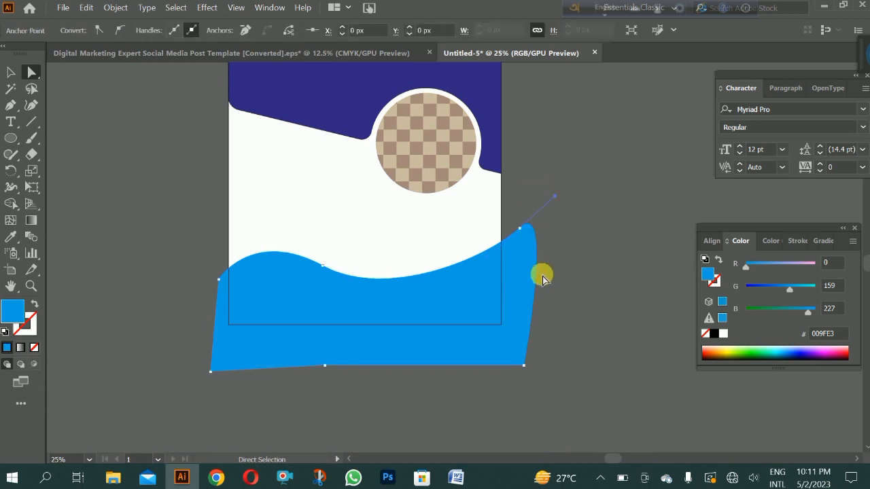
left_click_drag(556, 198, 552, 167)
Raise the wave's left crest slightly more with the middle anchor's direction handle, and deselect the shape.
left_click_drag(280, 231, 340, 268)
left_click_drag(252, 229, 249, 218)
left_click(583, 215)
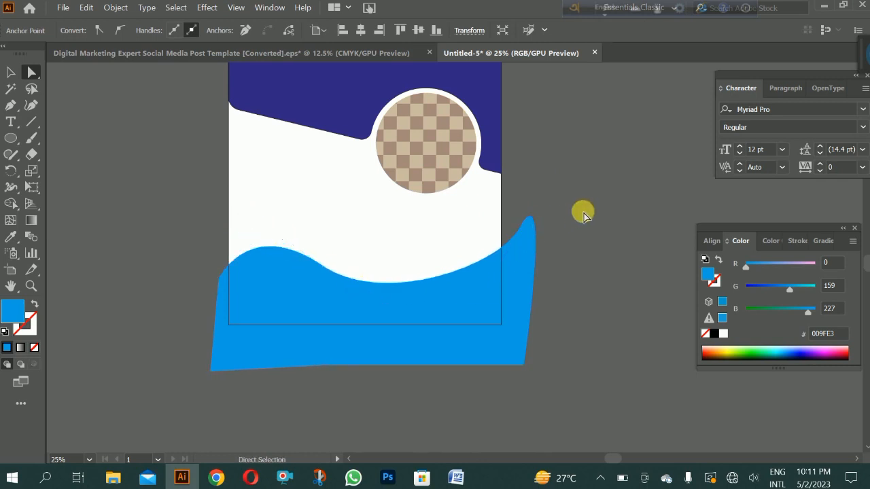
Shift the wave shape slightly left, give it the top shape's dark blue fill with the Eyedropper, and deselect it.
left_click_drag(426, 293, 418, 291)
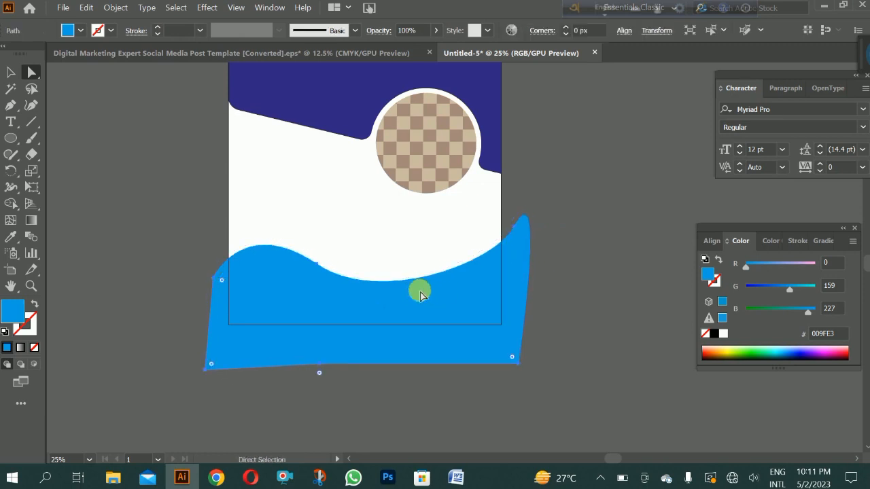
left_click(10, 236)
left_click(329, 110)
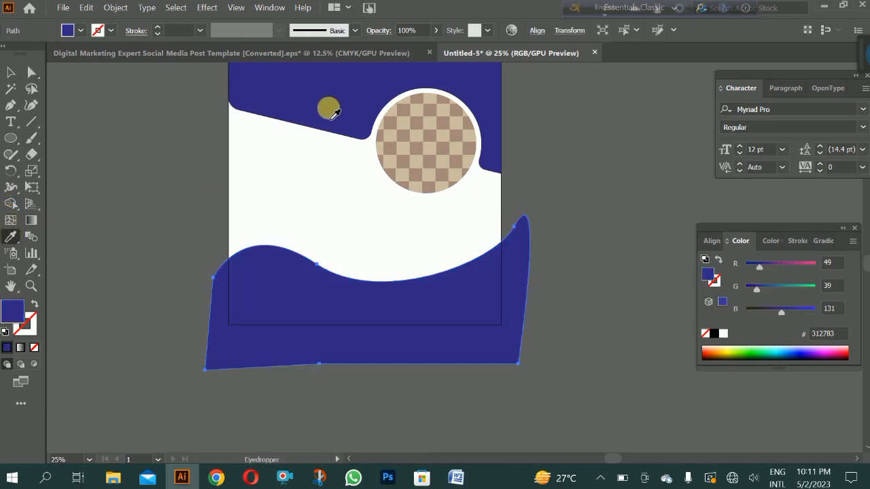
left_click(10, 72)
left_click(573, 197)
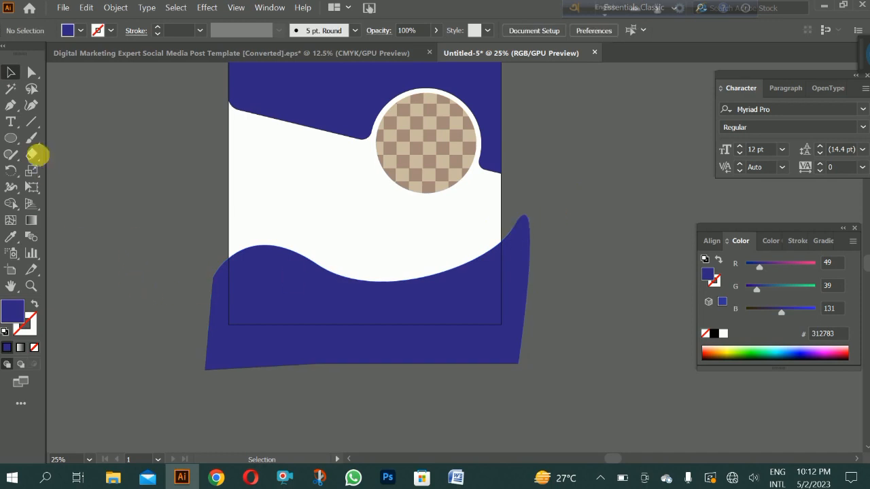
Create a 1080 x 1080 px rectangle with the Rectangle tool.
left_click_drag(6, 139, 41, 138)
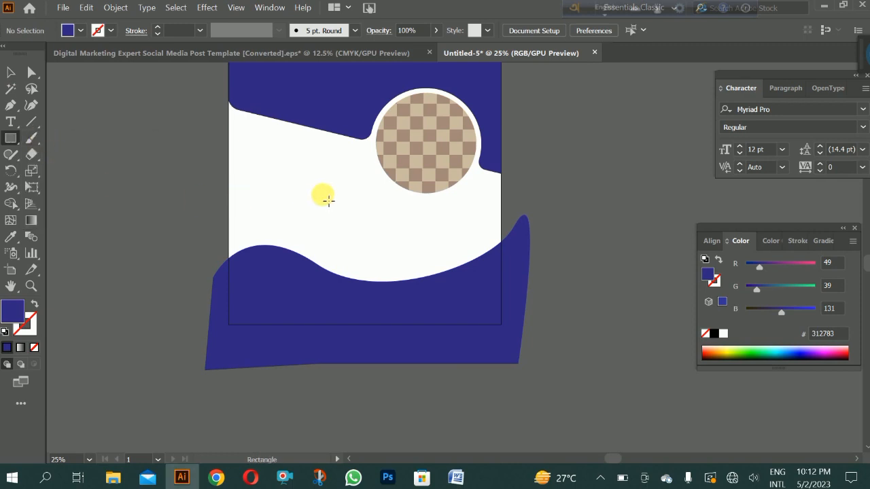
left_click(328, 199)
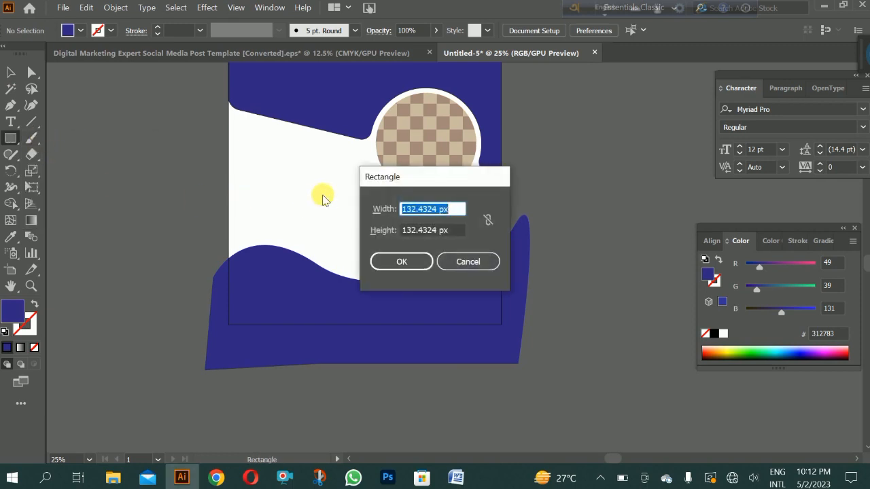
type("1")
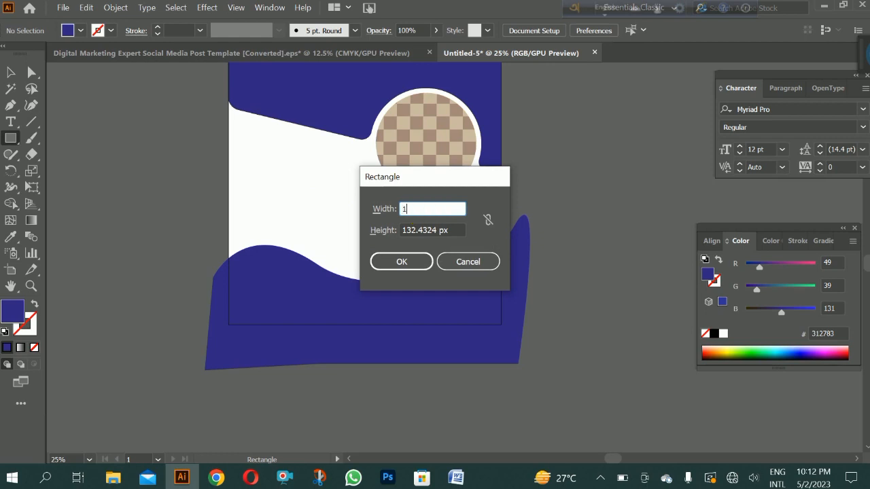
type("080")
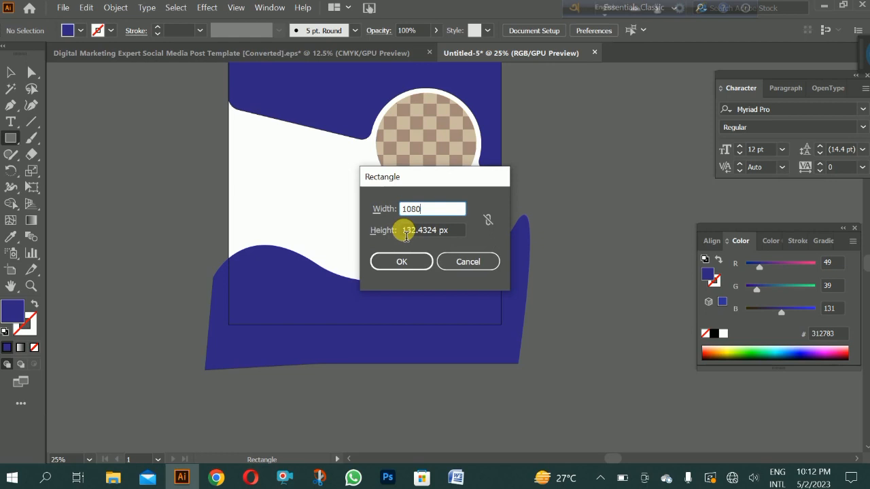
left_click_drag(406, 235, 446, 228)
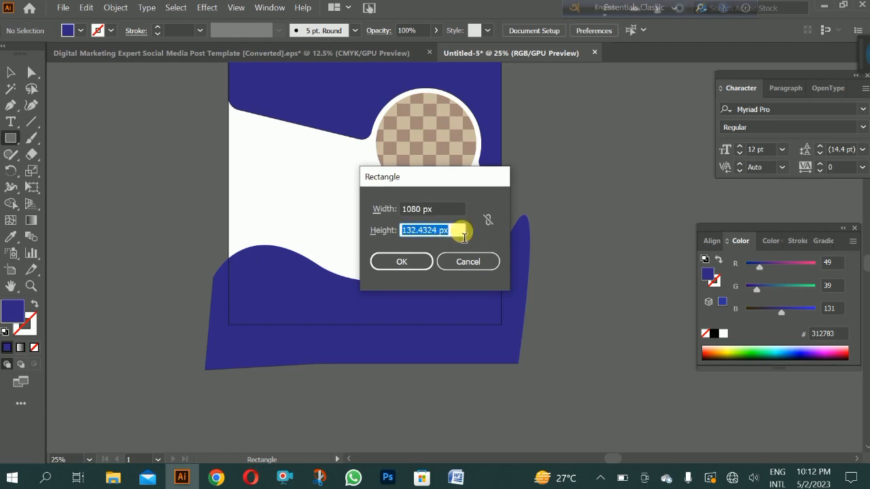
type("108")
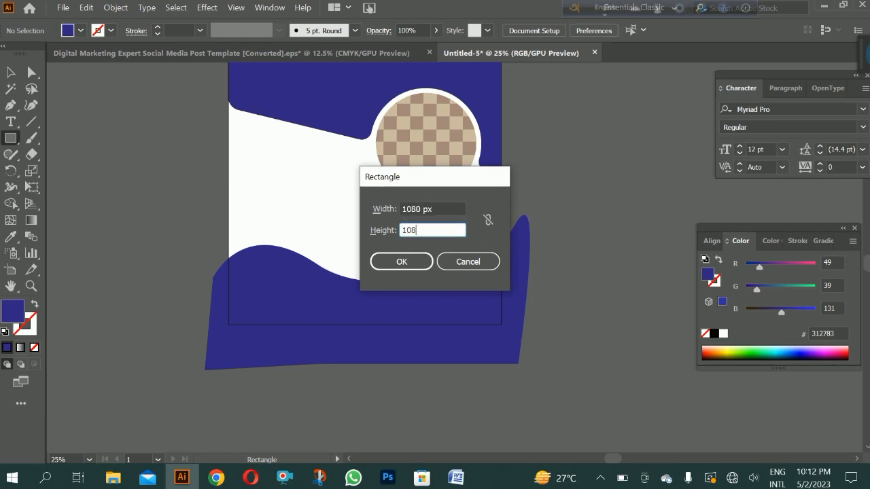
type("0")
left_click(410, 261)
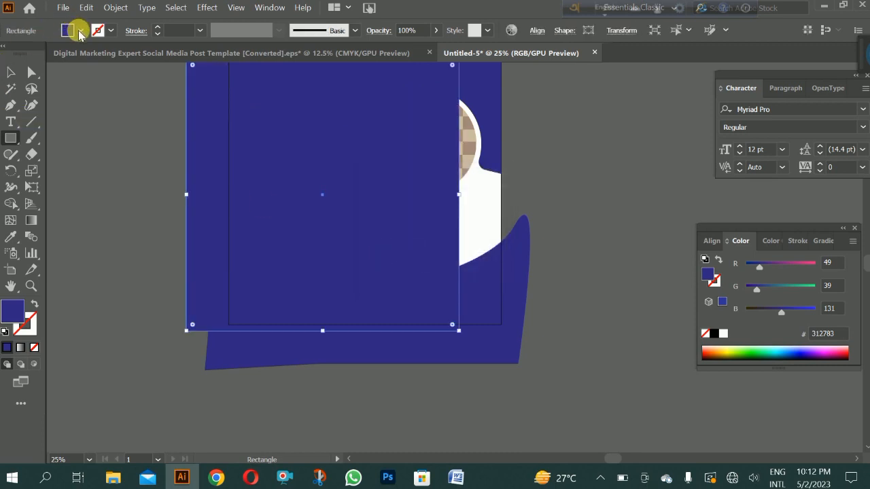
Fill the new square with yellow (FFED00) and centre it horizontally and vertically on the artboard.
left_click(79, 31)
left_click(53, 53)
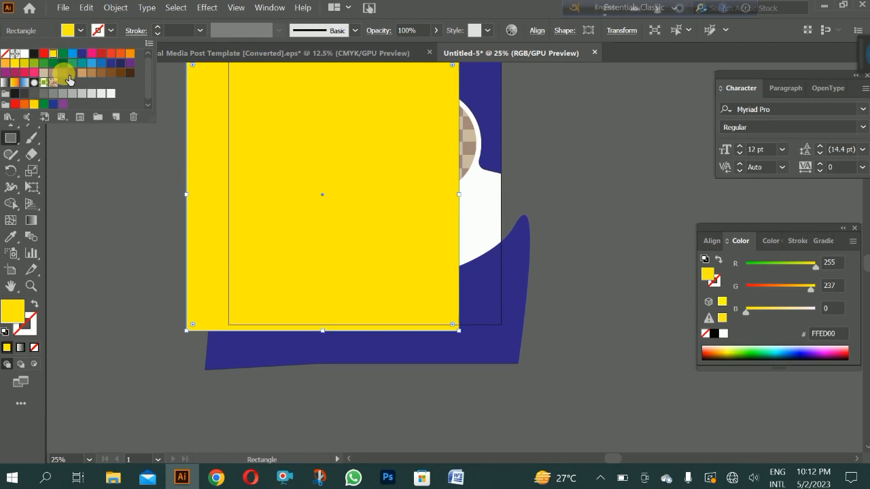
left_click(537, 30)
left_click(423, 69)
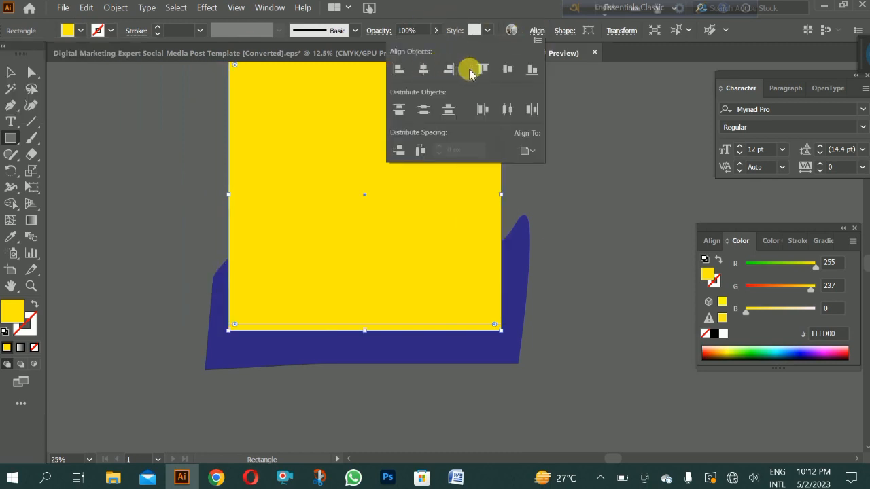
left_click(507, 68)
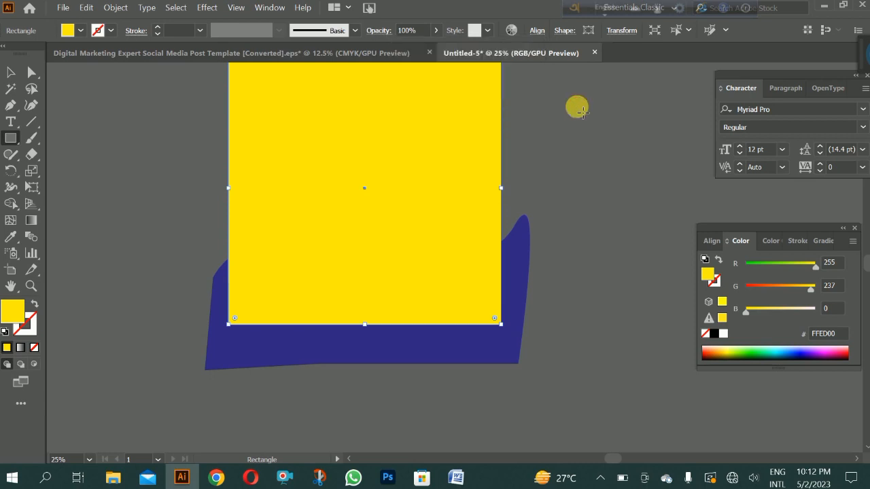
Send the yellow square to the back behind all other shapes and deselect it.
left_click(10, 72)
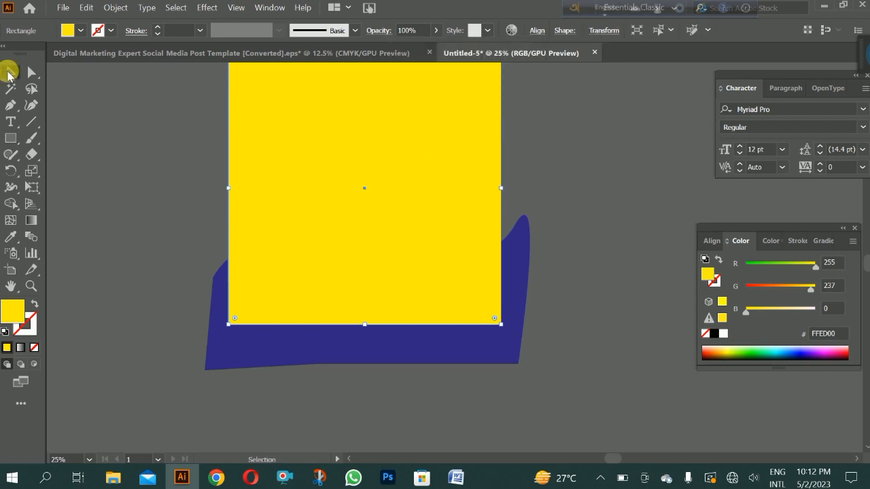
right_click(321, 135)
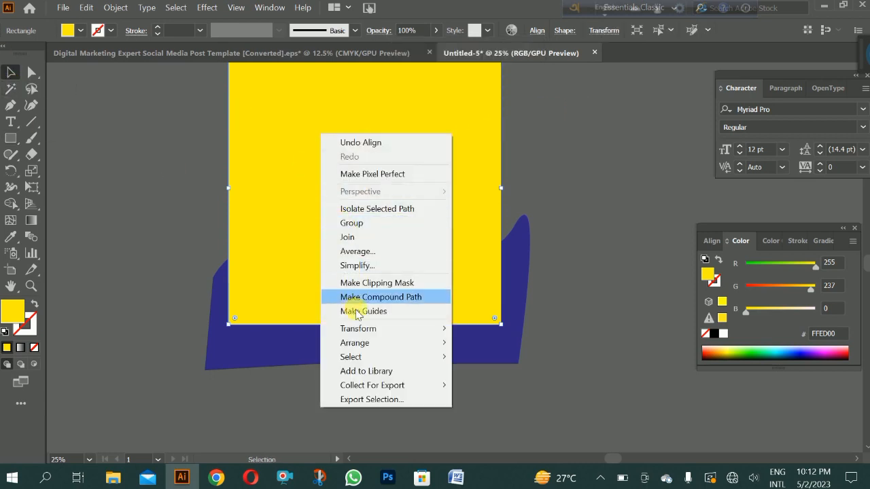
mouse_move(381, 343)
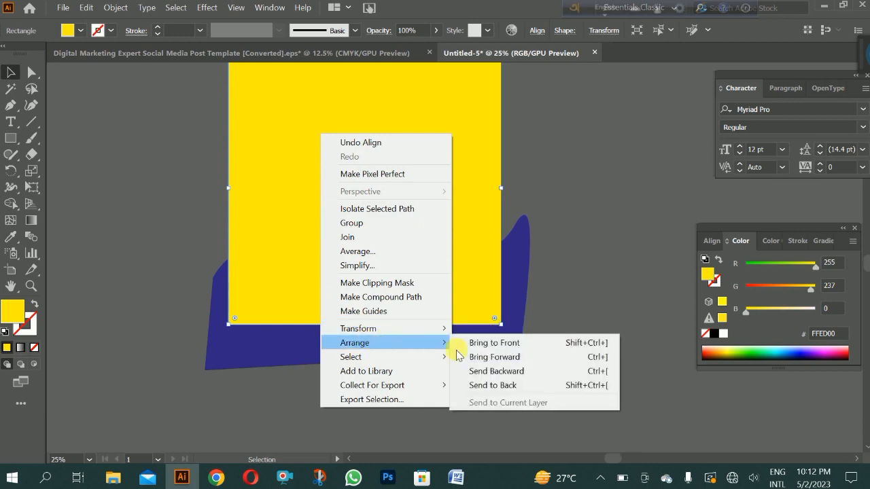
left_click(506, 386)
left_click(588, 241)
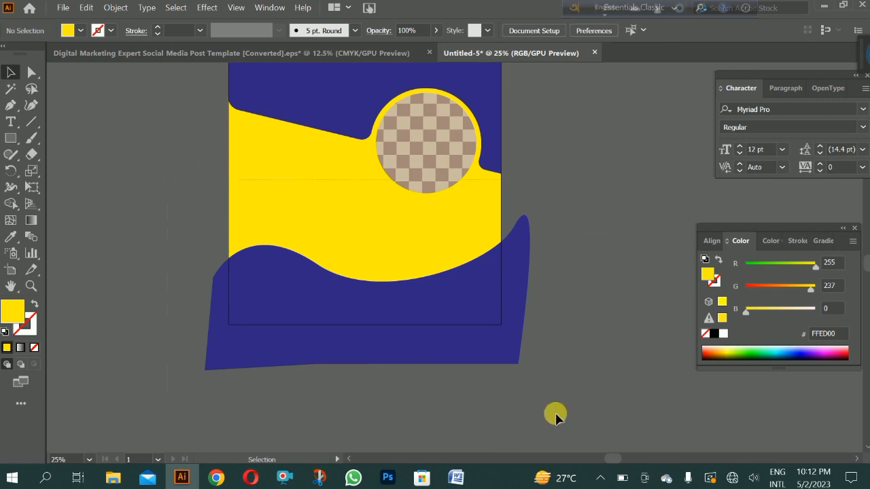
Select the wave together with the yellow background and trim off the wave's parts outside the artboard with the Shape Builder.
left_click(487, 297)
left_click(334, 258, "shift")
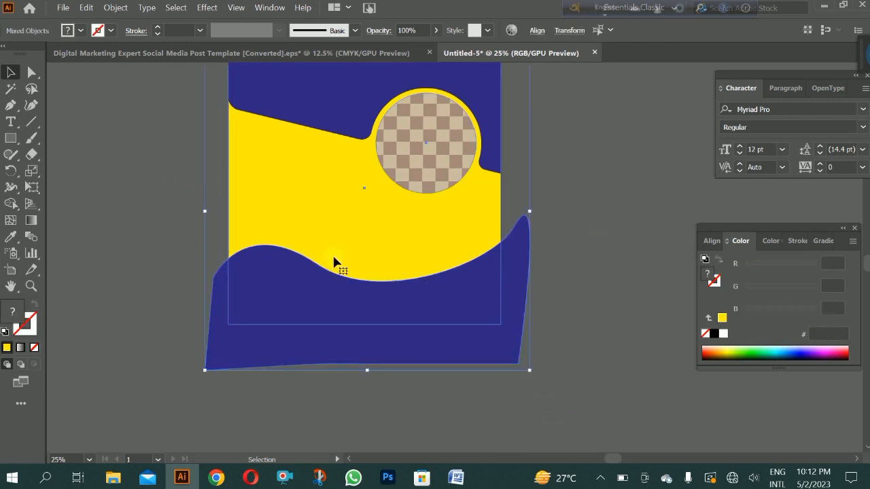
left_click(10, 203)
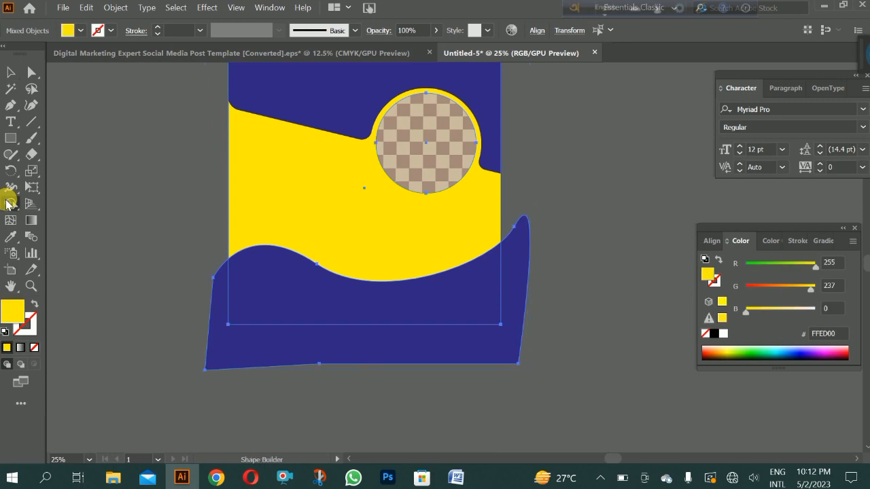
left_click(239, 354)
left_click(203, 323)
left_click(249, 348, "alt")
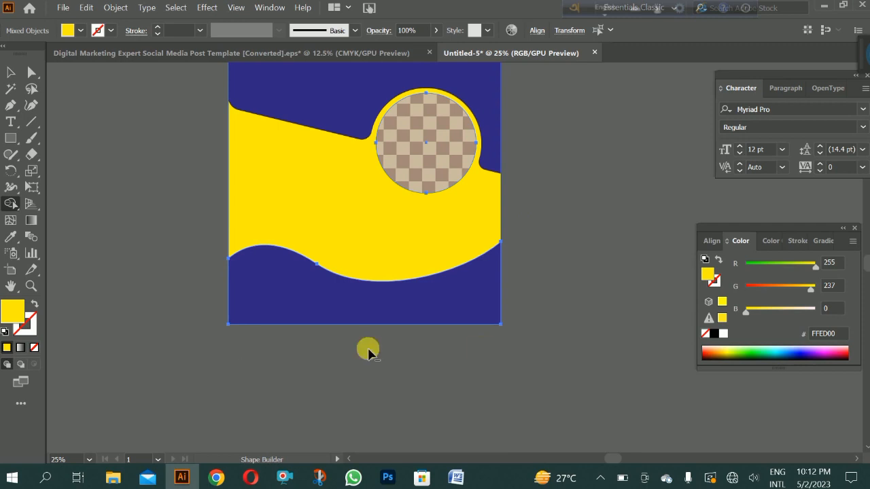
Review the whole trimmed layout and switch to the reference template document to compare the two designs.
scroll(333, 401, "down", 1)
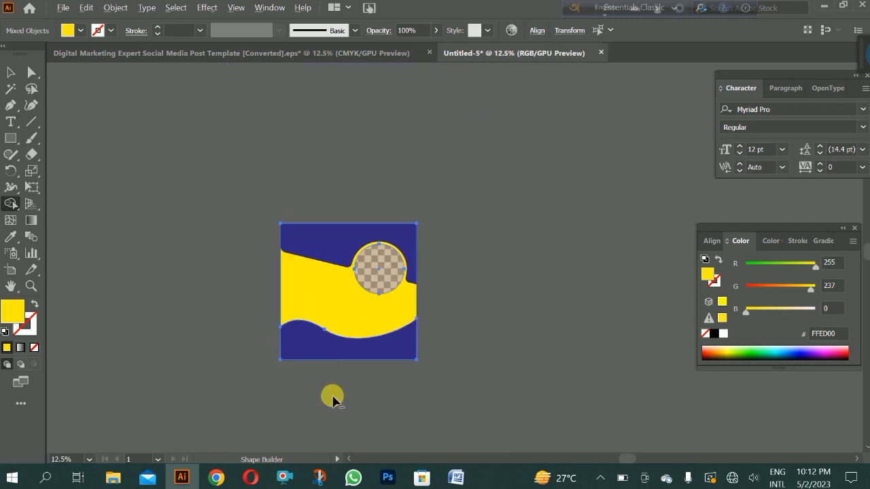
scroll(333, 401, "up", 1)
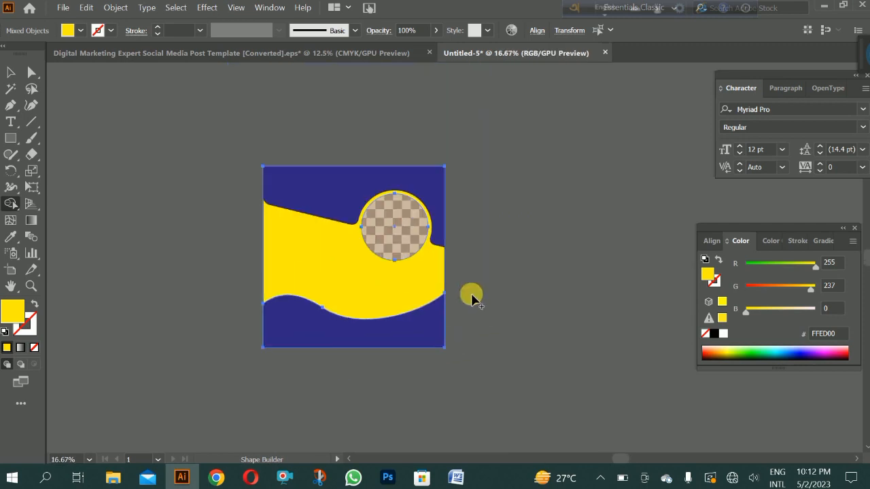
left_click(267, 49)
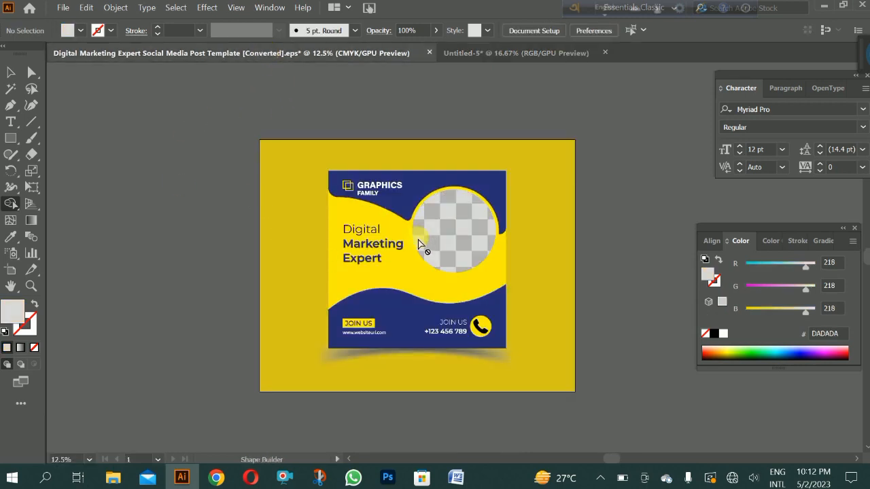
Switch to the Selection tool in the working document, leaving nothing selected, and return to the reference template.
left_click(506, 56)
key("ctrl+a")
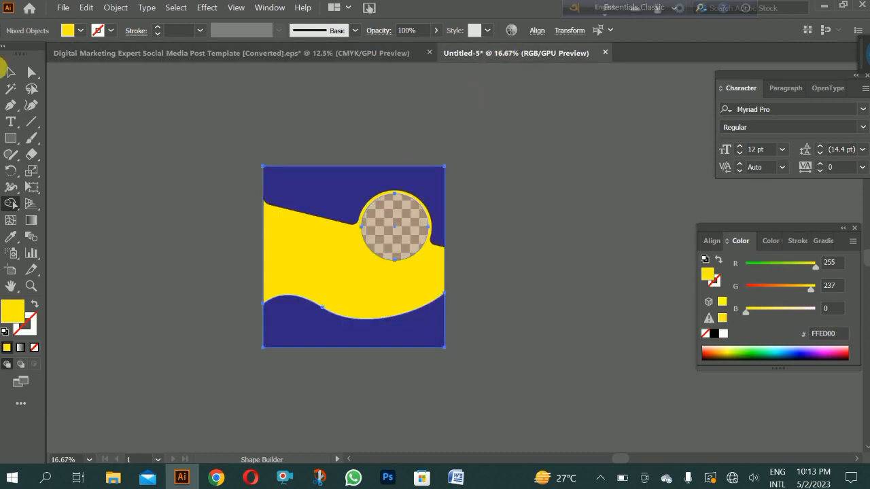
left_click(9, 72)
left_click(115, 185)
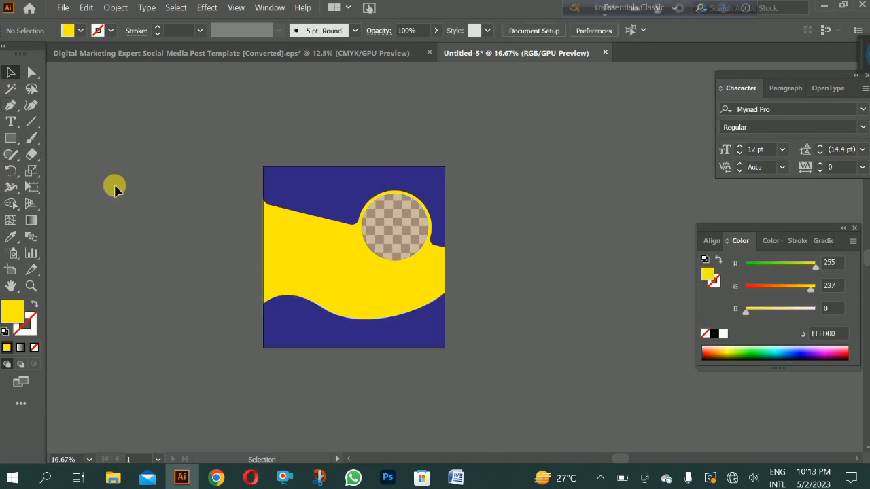
left_click(265, 54)
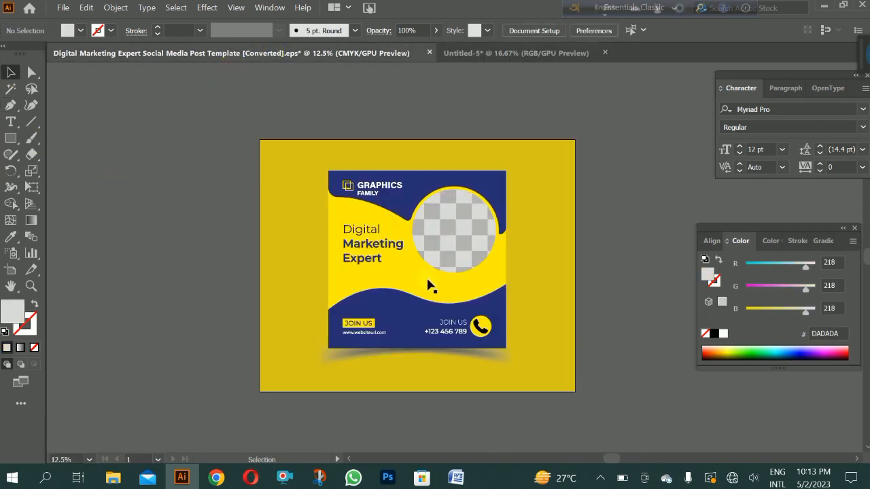
Ungroup the reference template's artwork so its elements can be selected individually, and clear the selection.
left_click(369, 267)
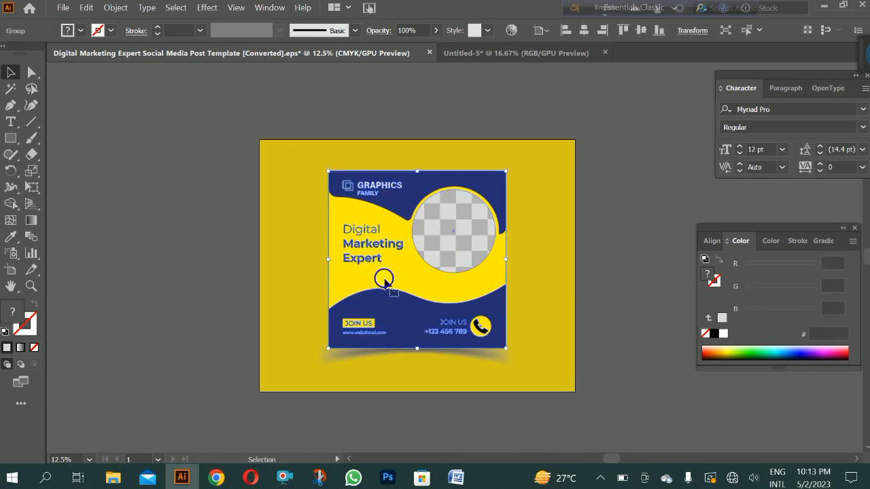
right_click(384, 284)
left_click(420, 165)
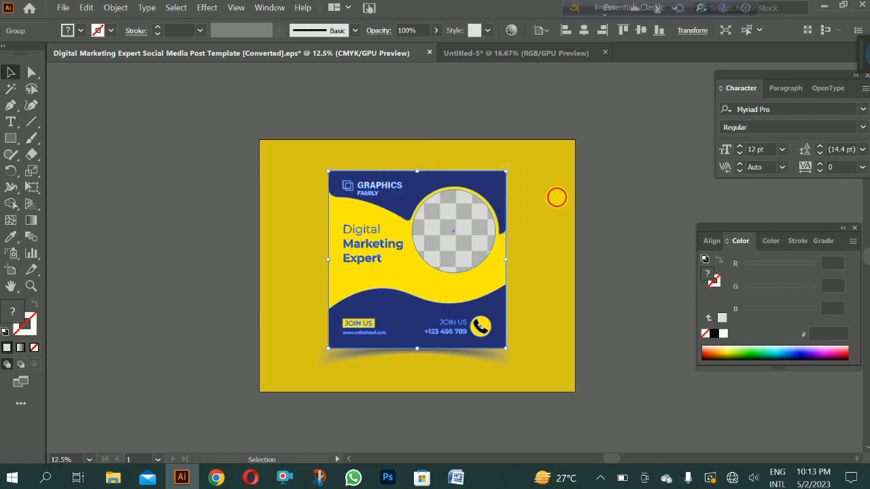
left_click(408, 271)
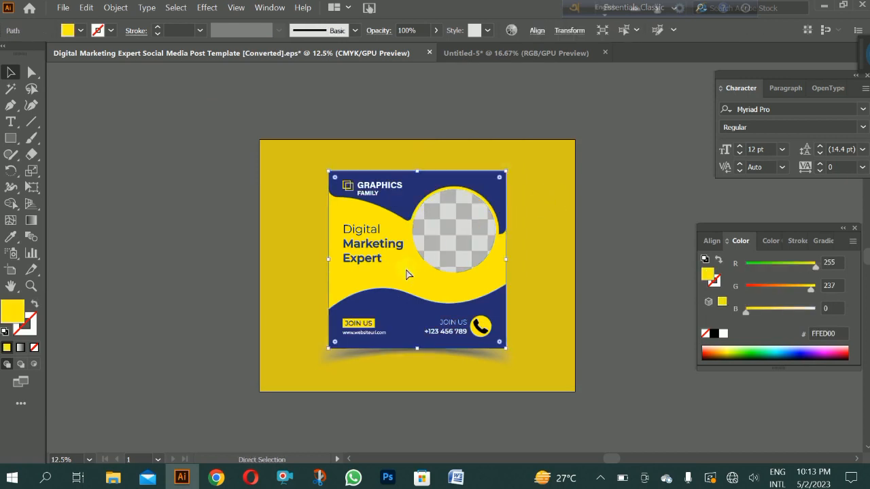
key("ctrl+shift+a")
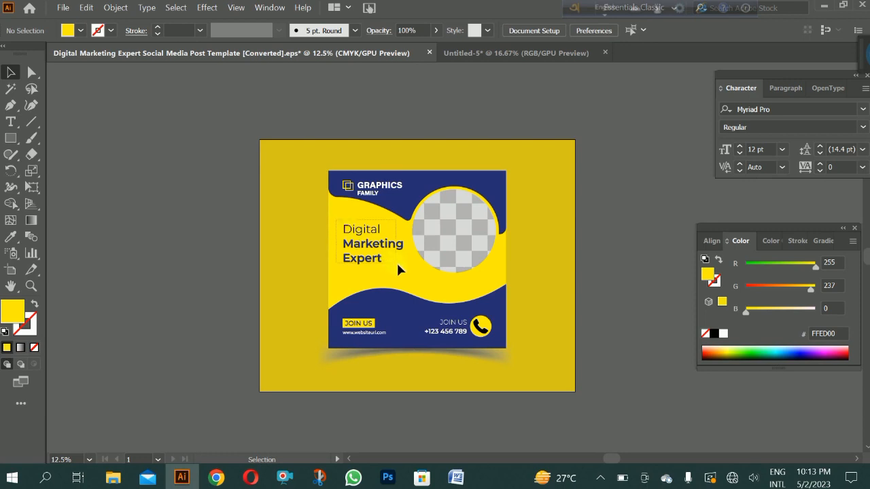
Copy the "Digital Marketing Expert" heading from the reference template onto the yellow band of the working document.
left_click(374, 246)
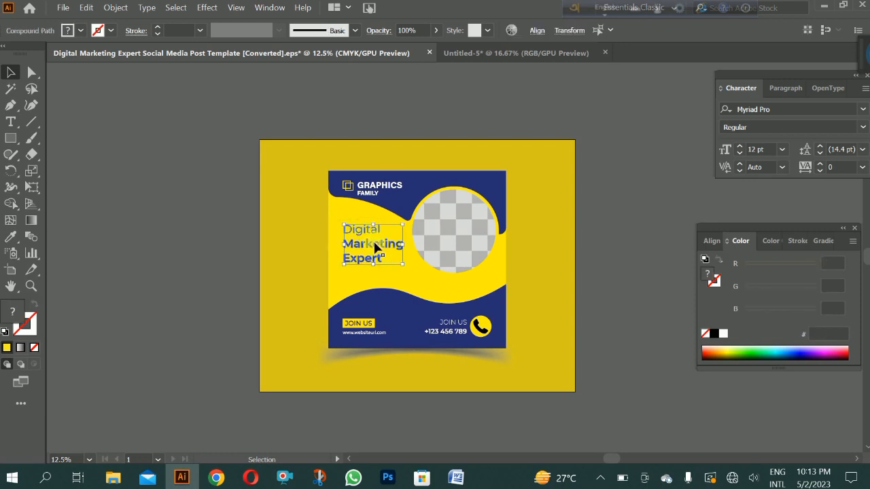
left_click_drag(375, 246, 513, 54)
left_click_drag(518, 84, 519, 110)
left_click_drag(520, 115, 311, 258)
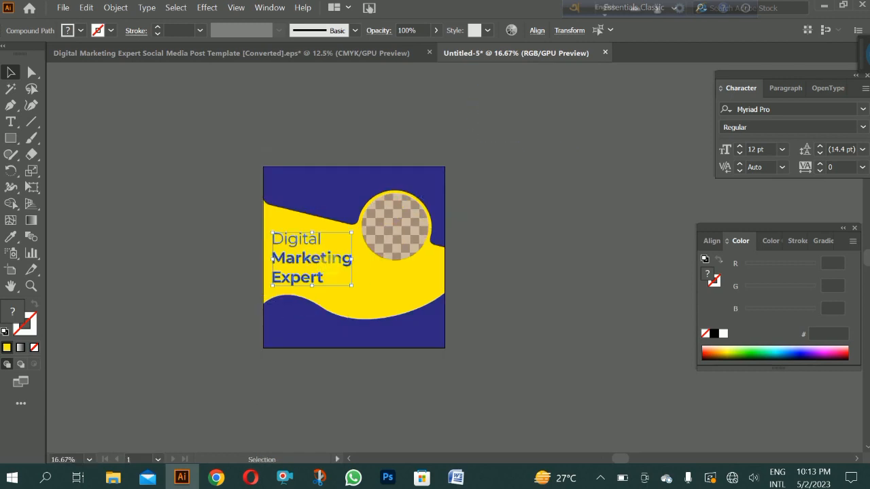
Scale the "Digital Marketing Expert" heading and position it in the yellow area beside the circle, with a small margin from the artboard's left edge.
left_click_drag(355, 292, 347, 286)
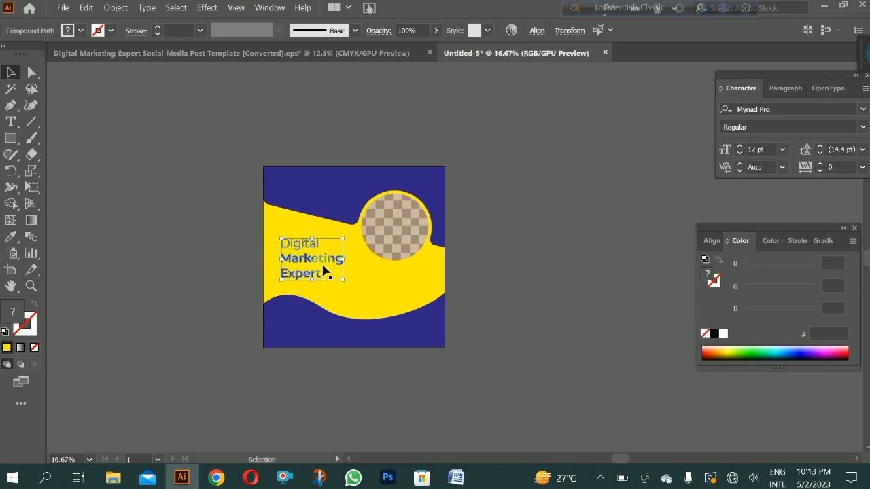
left_click_drag(316, 258, 316, 255)
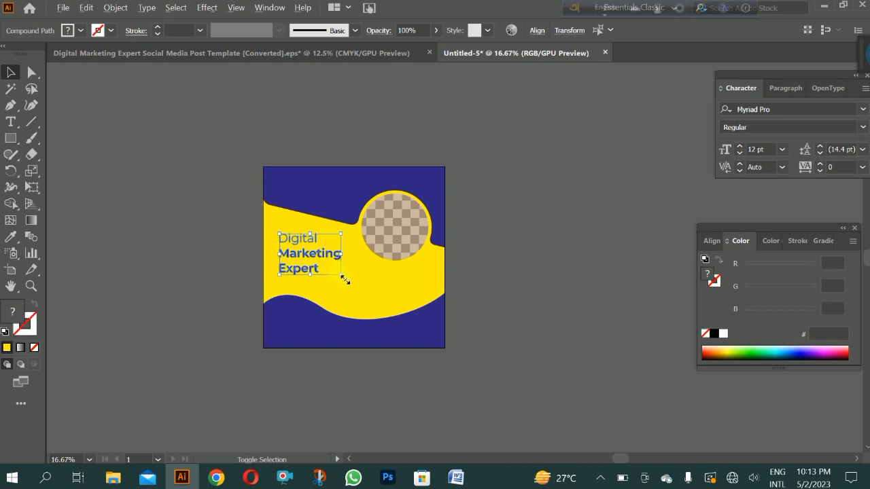
left_click_drag(347, 281, 353, 286)
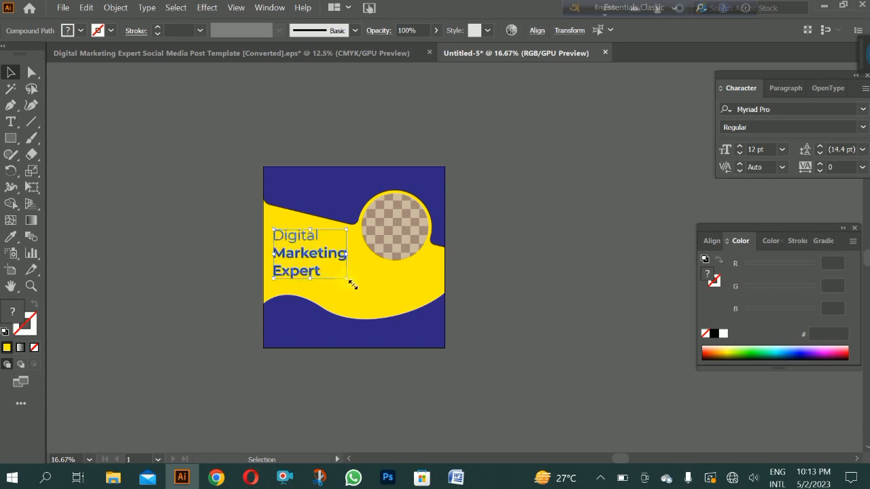
key("shift+Right")
key("shift+Right")
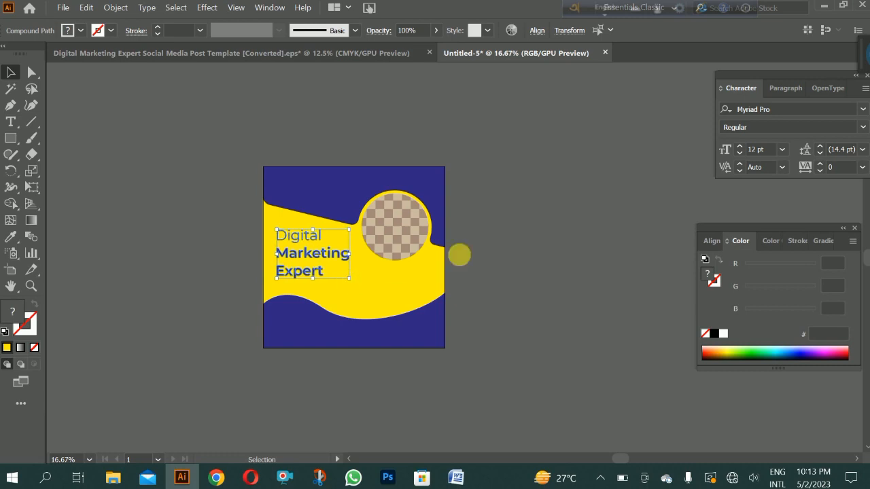
left_click(499, 238)
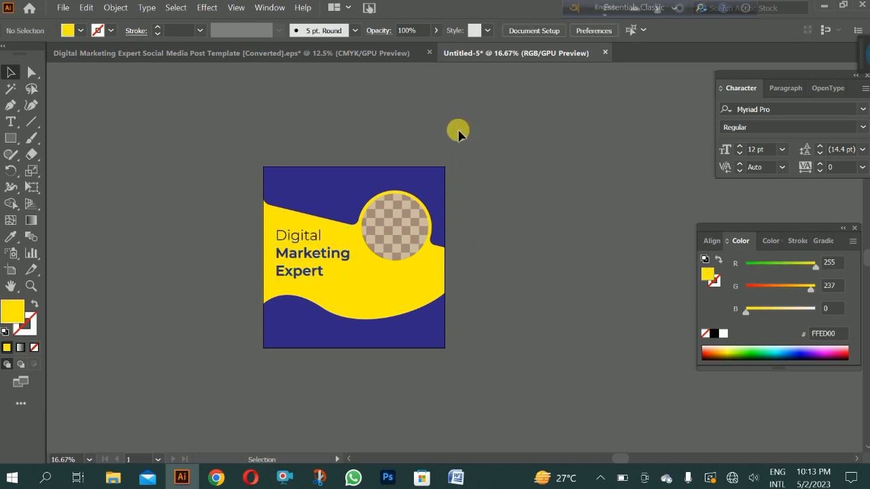
In the reference template, place a duplicate of the Graphics Family logo above the artboard and select it.
left_click(361, 53)
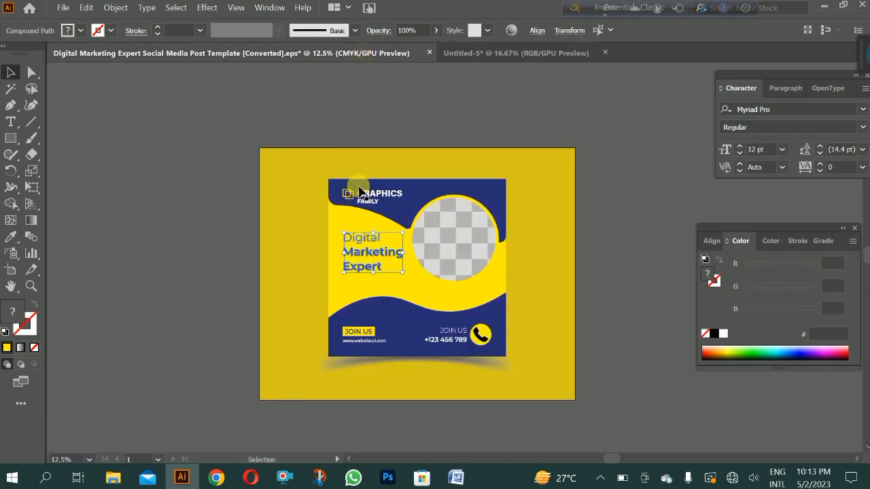
left_click(412, 195)
key("ctrl+shift+a")
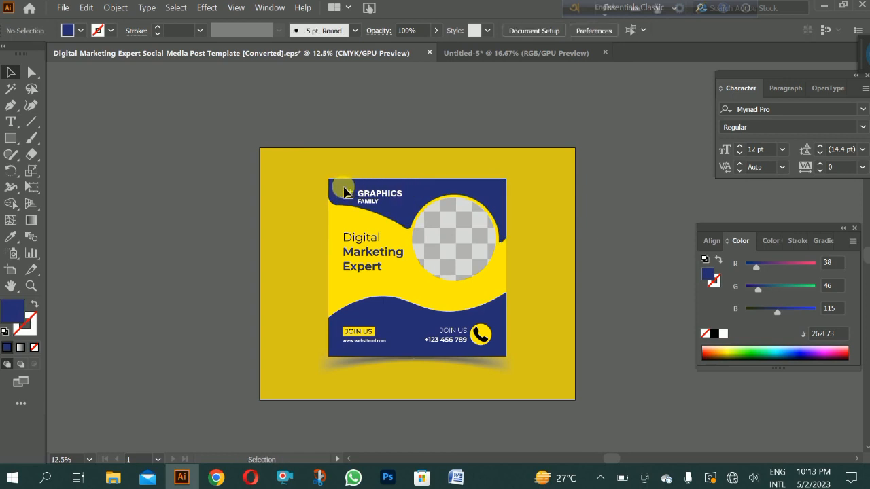
left_click(384, 199)
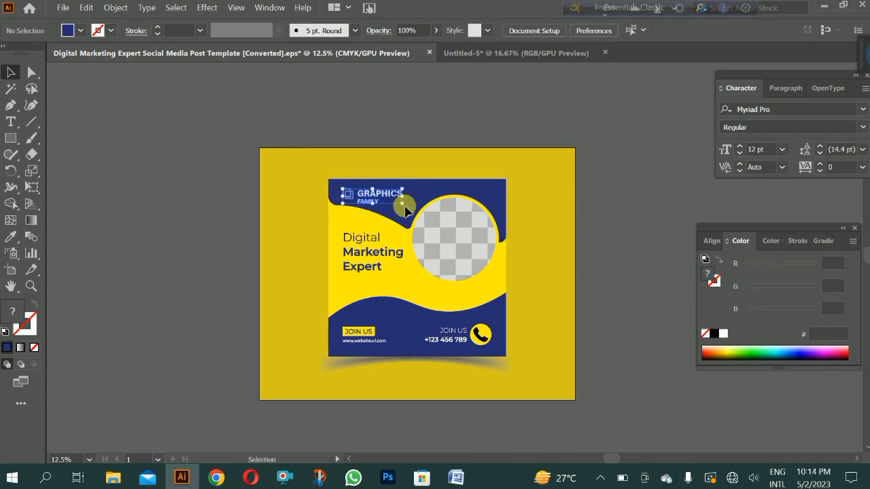
left_click_drag(384, 201, 413, 124)
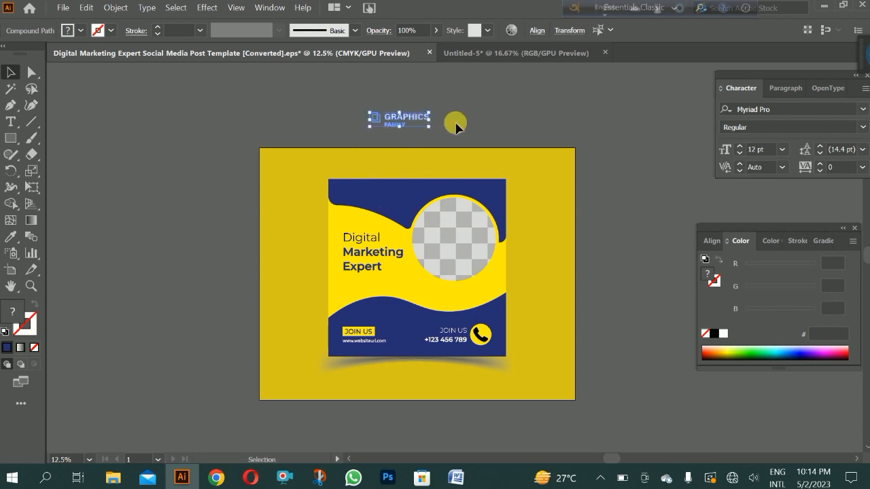
key("ctrl+z")
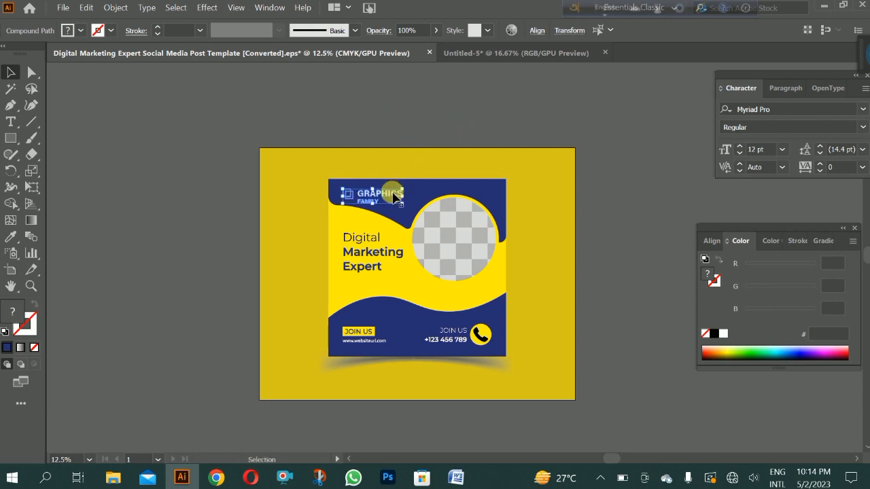
left_click_drag(392, 199, 412, 120)
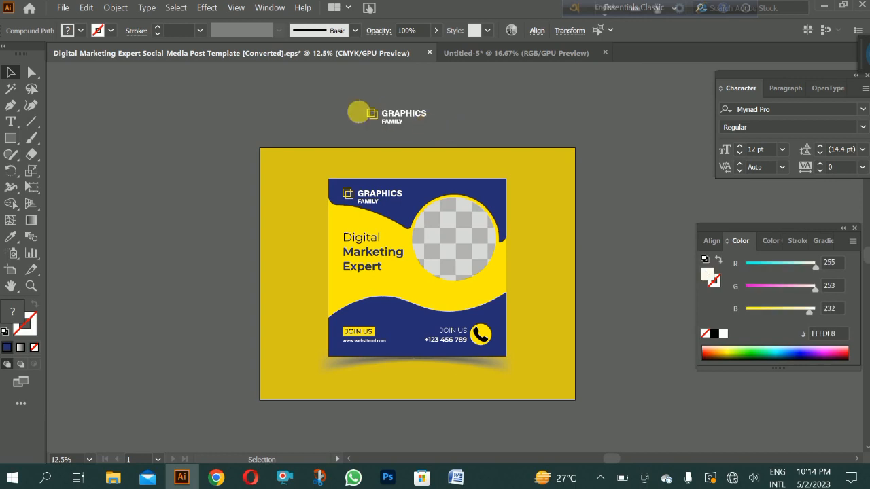
left_click(358, 112)
left_click(407, 116)
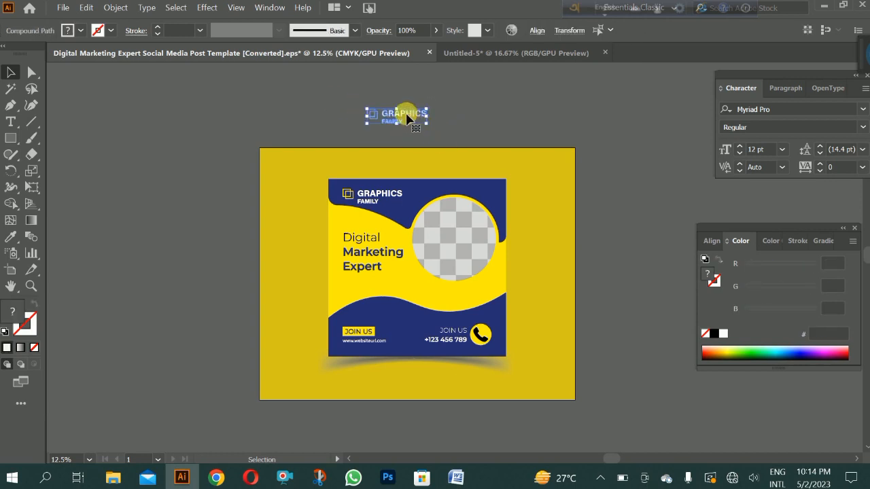
Bring the logo copy into the working document and position it on the upper blue area, left-aligned with the heading.
left_click_drag(406, 117, 507, 51)
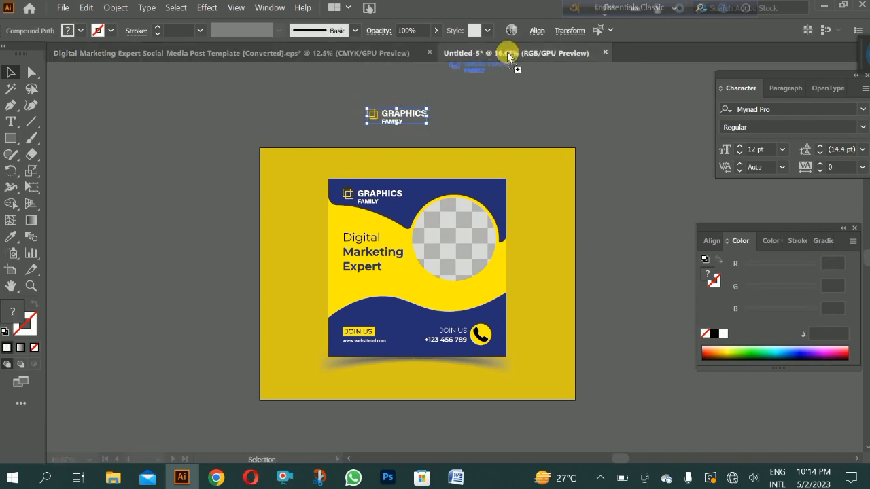
left_click_drag(506, 100, 330, 189)
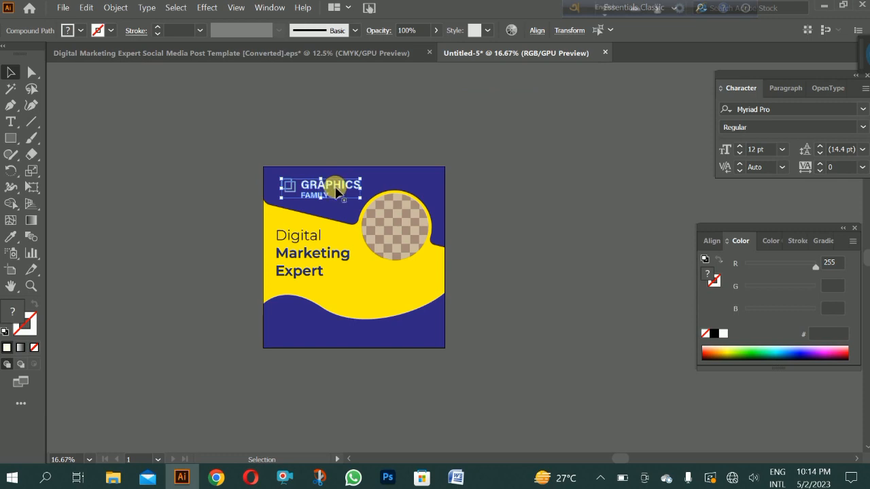
left_click_drag(326, 179, 319, 191)
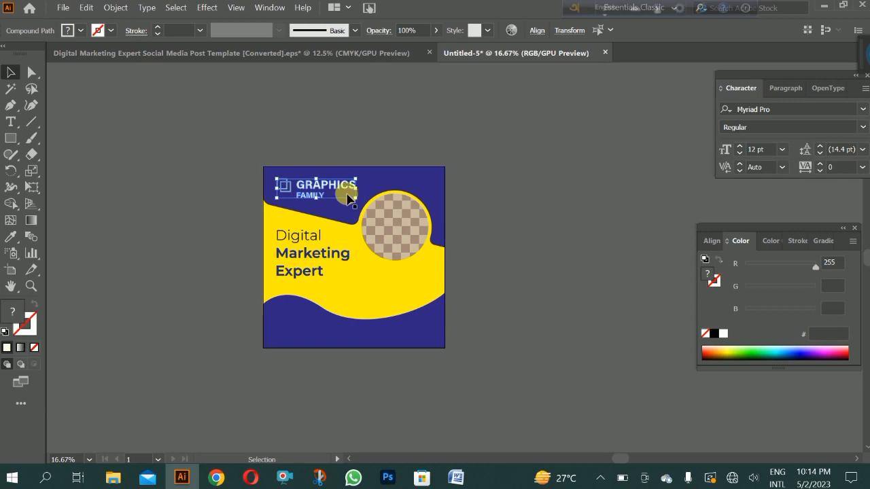
key("Down")
key("Down")
key("Down")
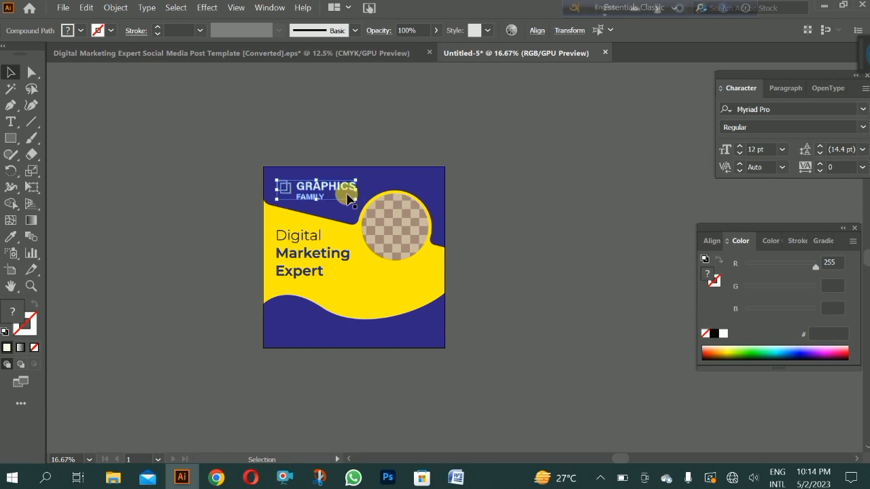
left_click(426, 125)
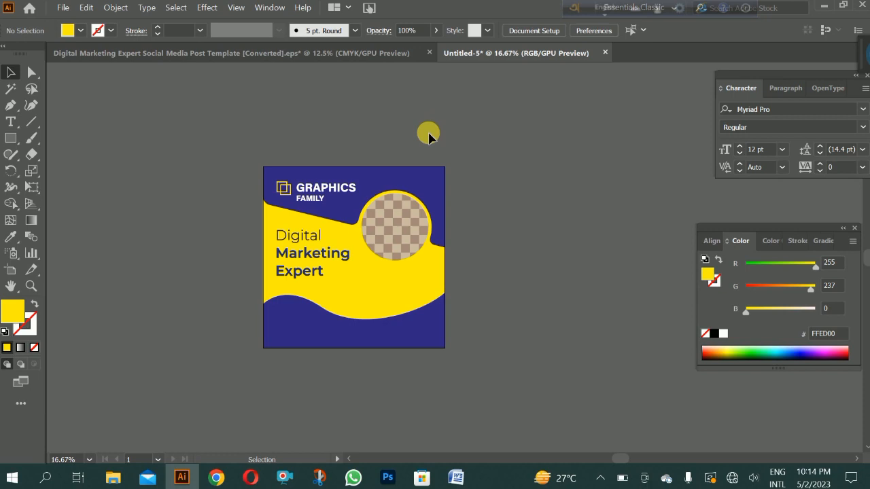
Lock the template's lower blue wave and copy its yellow JOIN US label with the website line to the working design's lower-left blue area.
left_click(345, 52)
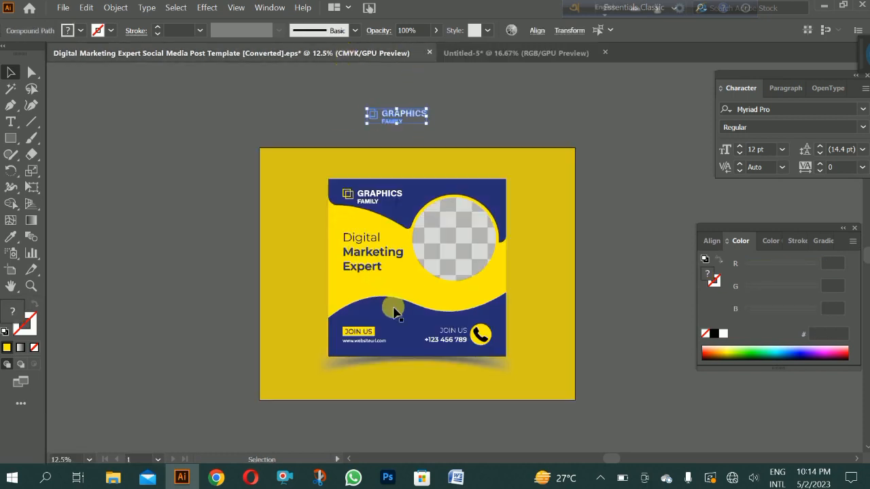
left_click(339, 329)
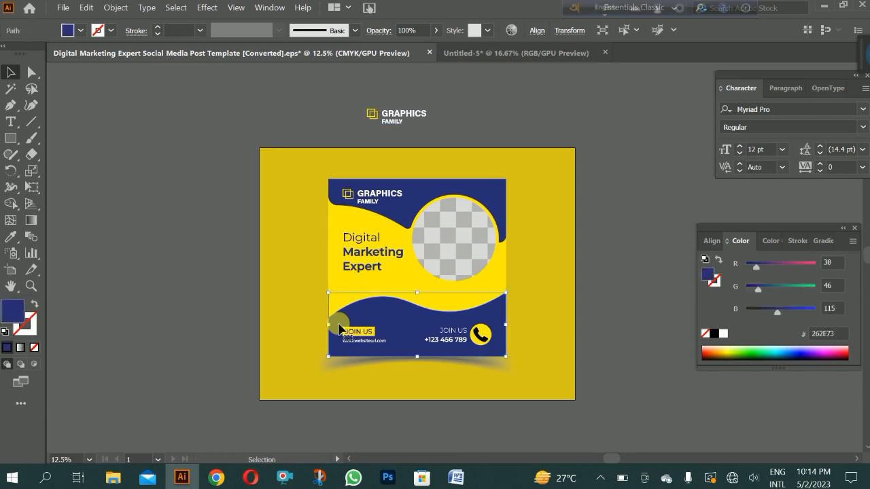
key("ctrl+2")
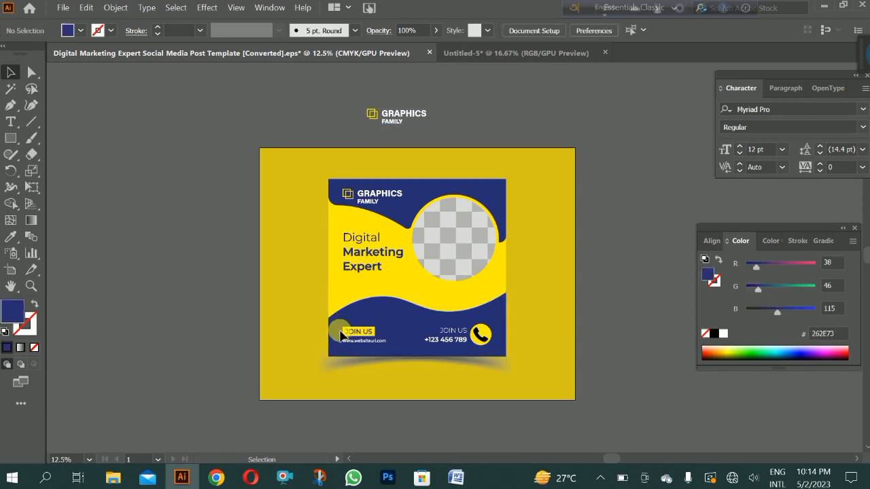
left_click_drag(339, 330, 322, 335)
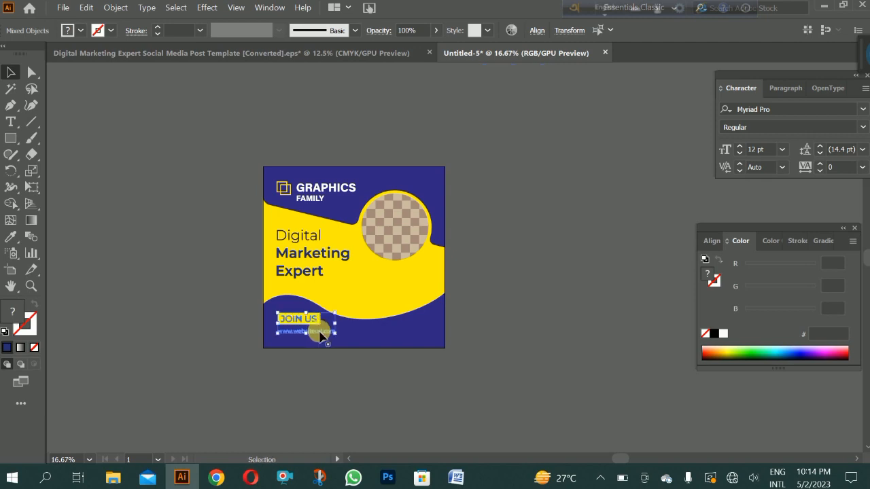
left_click(509, 219)
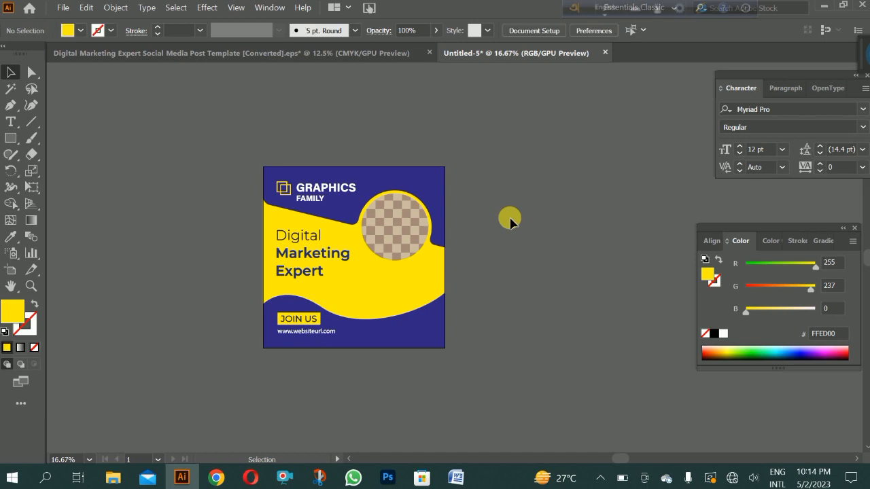
In the reference template, duplicate the JOIN US phone contact block with its phone icon to the empty area outside the artboard.
left_click(360, 54)
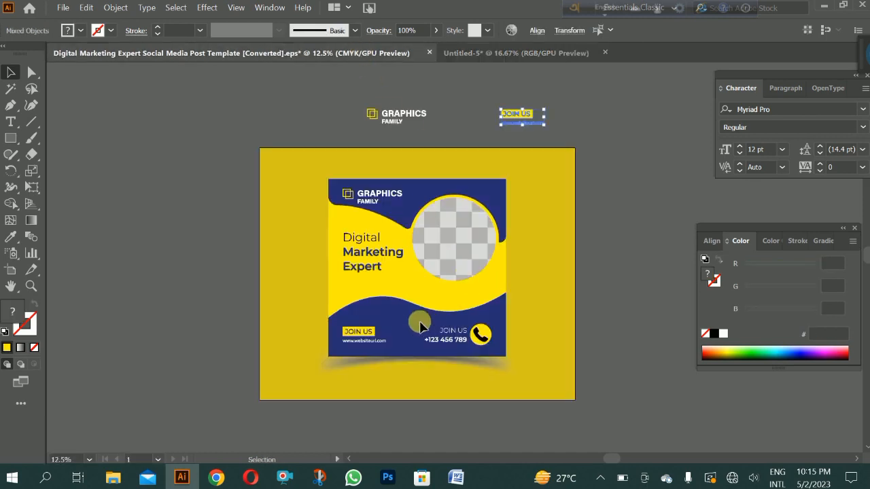
left_click(475, 345)
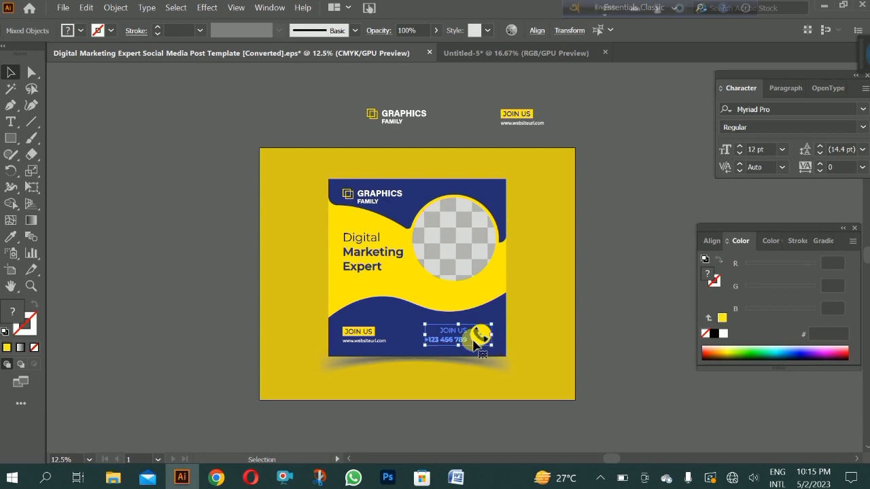
left_click_drag(475, 345, 639, 162)
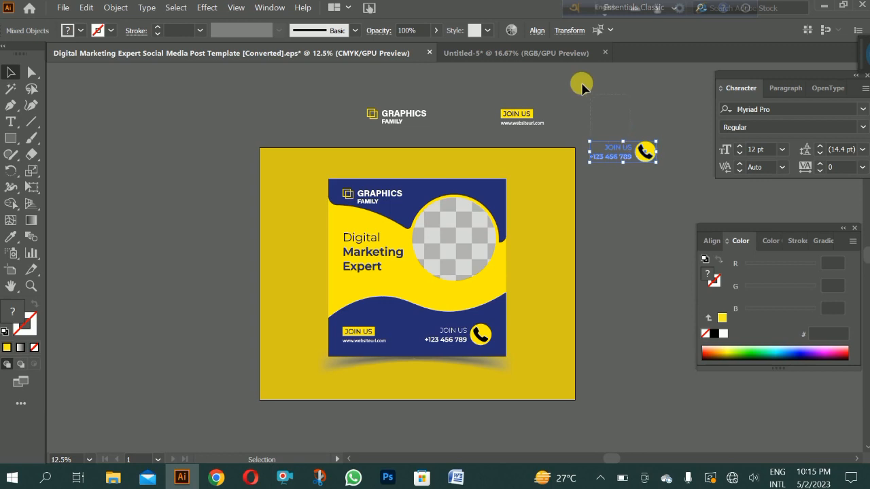
Bring the copied phone contact block into the working document, place it to the right of the artboard and deselect it.
scroll(578, 81, "up", 3)
scroll(561, 65, "up", 1)
left_click(615, 206)
left_click_drag(583, 191, 513, 195)
left_click(625, 208, "shift")
left_click(471, 201)
left_click(499, 175)
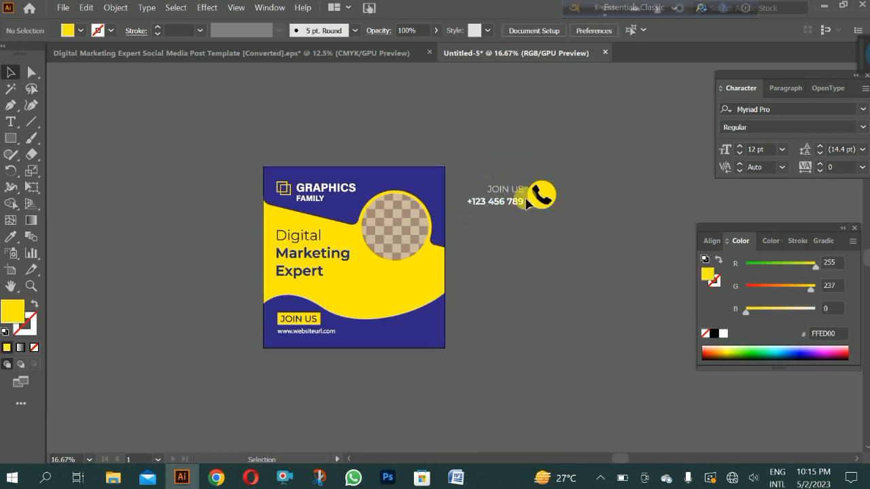
Move the JOIN US phone contact block onto the artboard's lower-right blue area, scale it down proportionally to fit and deselect it.
left_click(541, 216)
left_click(460, 174)
left_click(541, 196)
left_click_drag(517, 204, 414, 336)
scroll(453, 348, "up", 4)
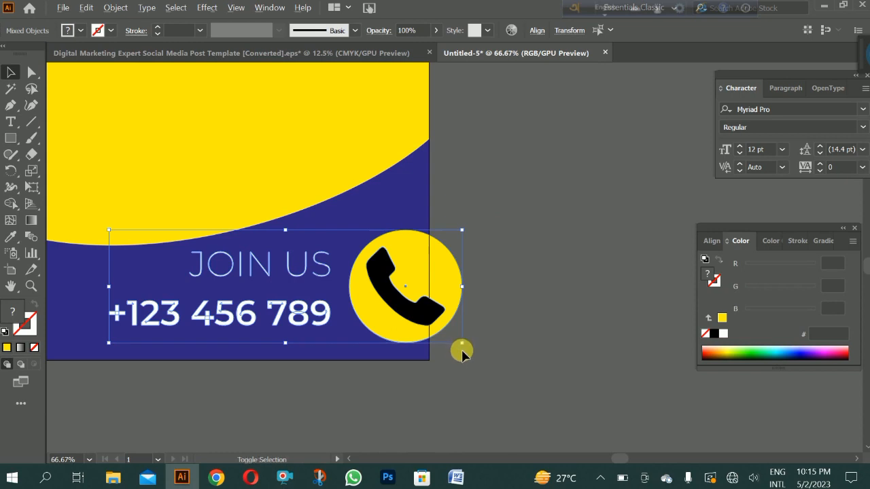
left_click_drag(460, 343, 395, 322)
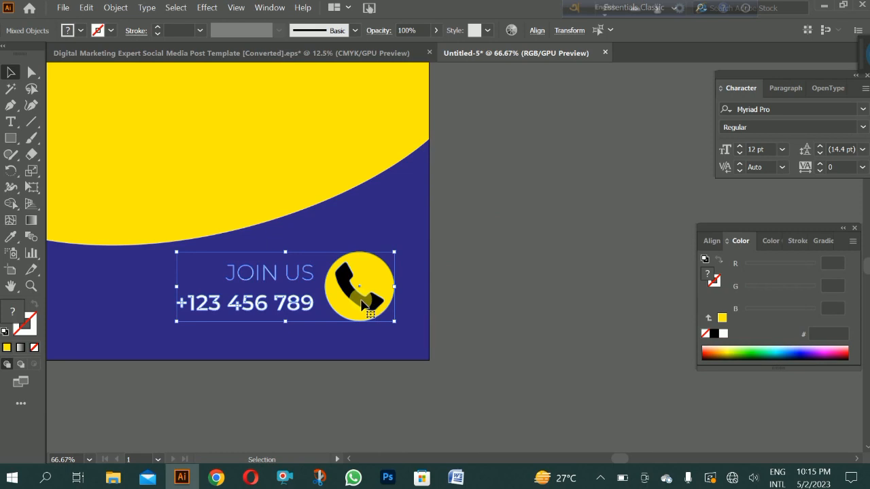
scroll(361, 301, "down", 3)
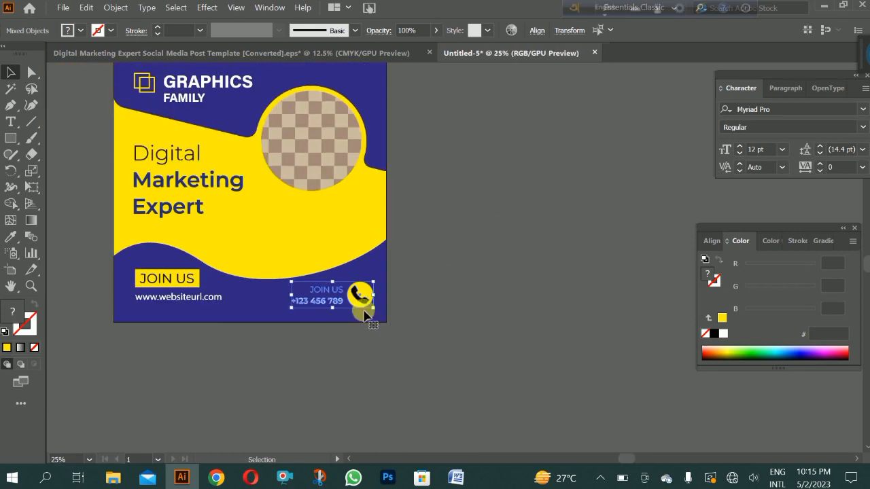
left_click(497, 281)
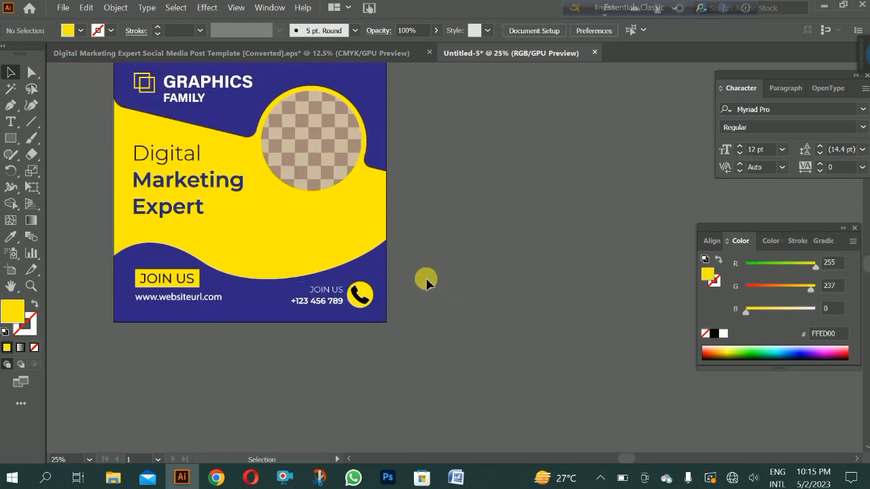
Compare the working design with the reference template and examine the full layout, including the logo, heading, circular picture frame and contact details.
left_click(353, 53)
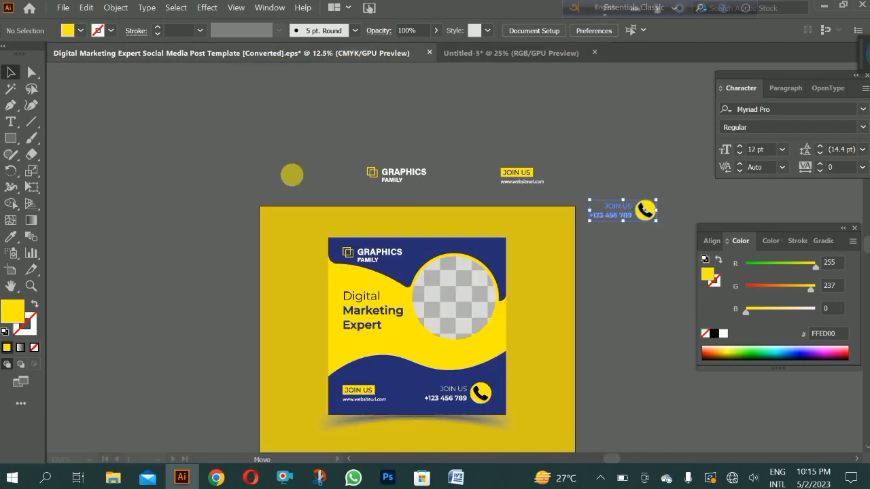
left_click(463, 334)
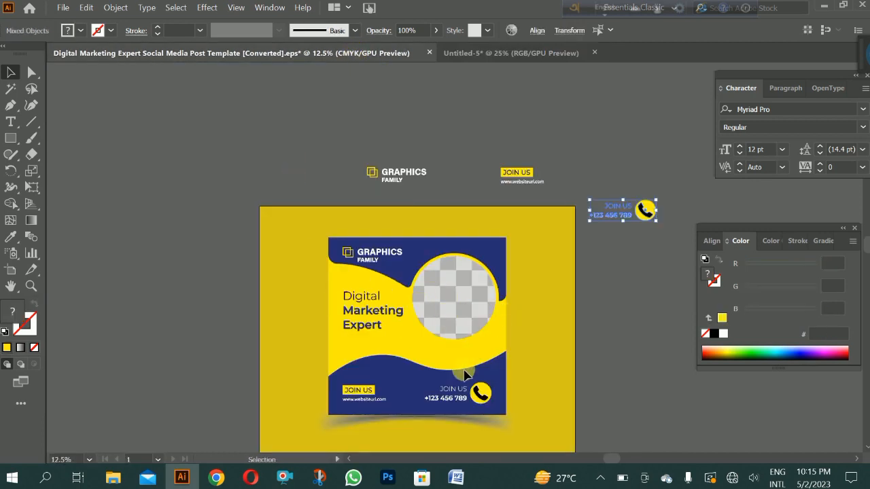
left_click(520, 52)
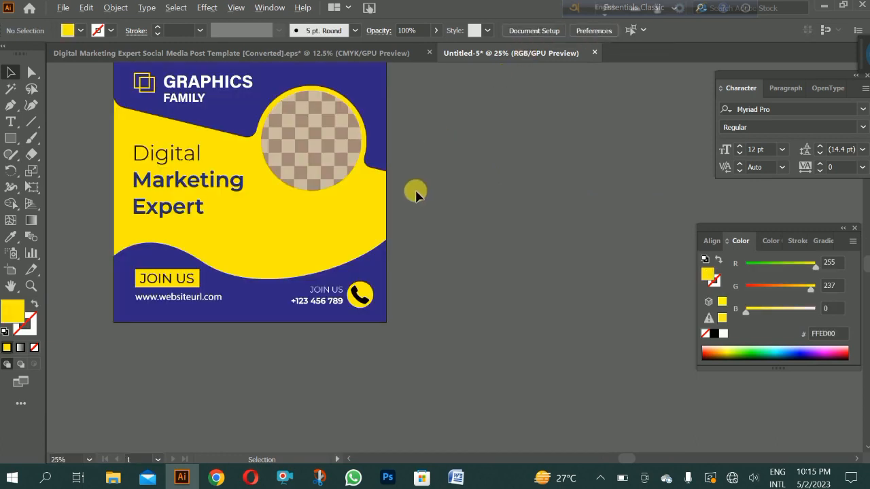
scroll(415, 191, "down", 2)
scroll(414, 188, "up", 1)
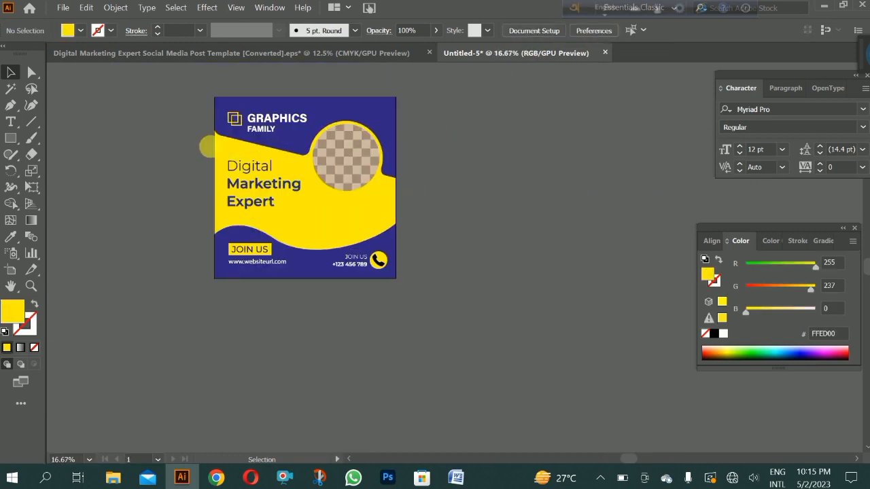
left_click_drag(197, 129, 289, 204)
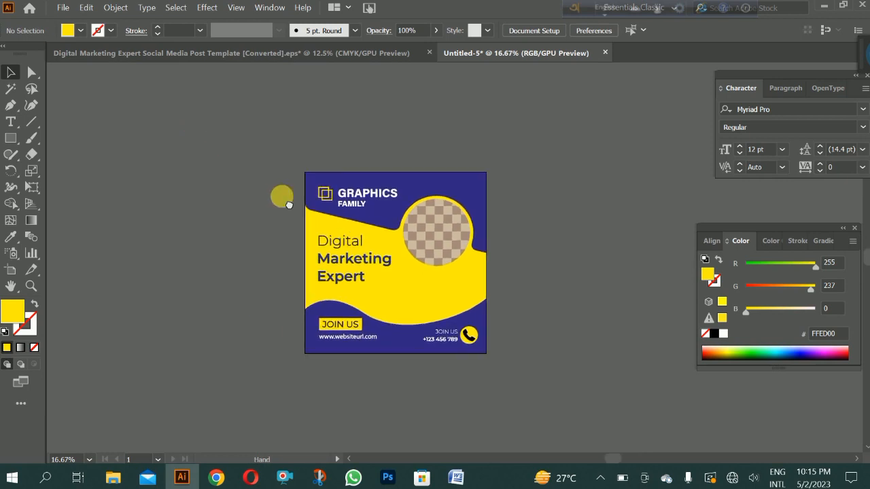
scroll(414, 215, "up", 3)
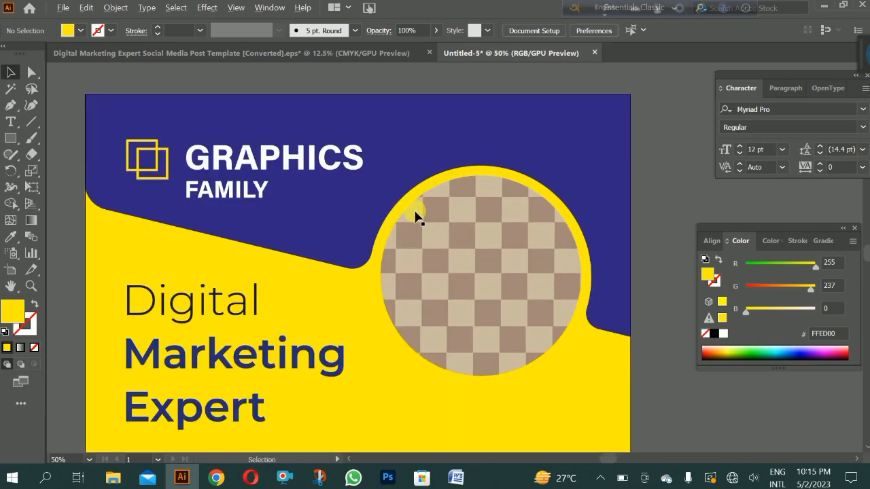
scroll(418, 216, "down", 2)
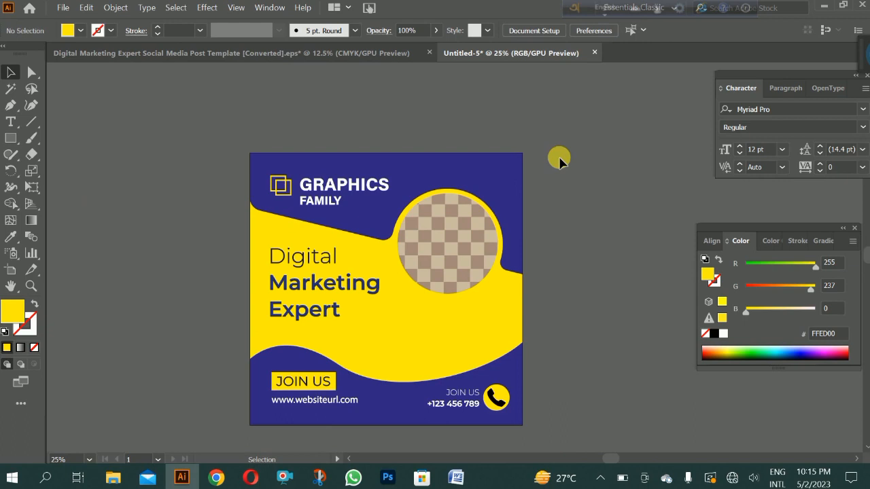